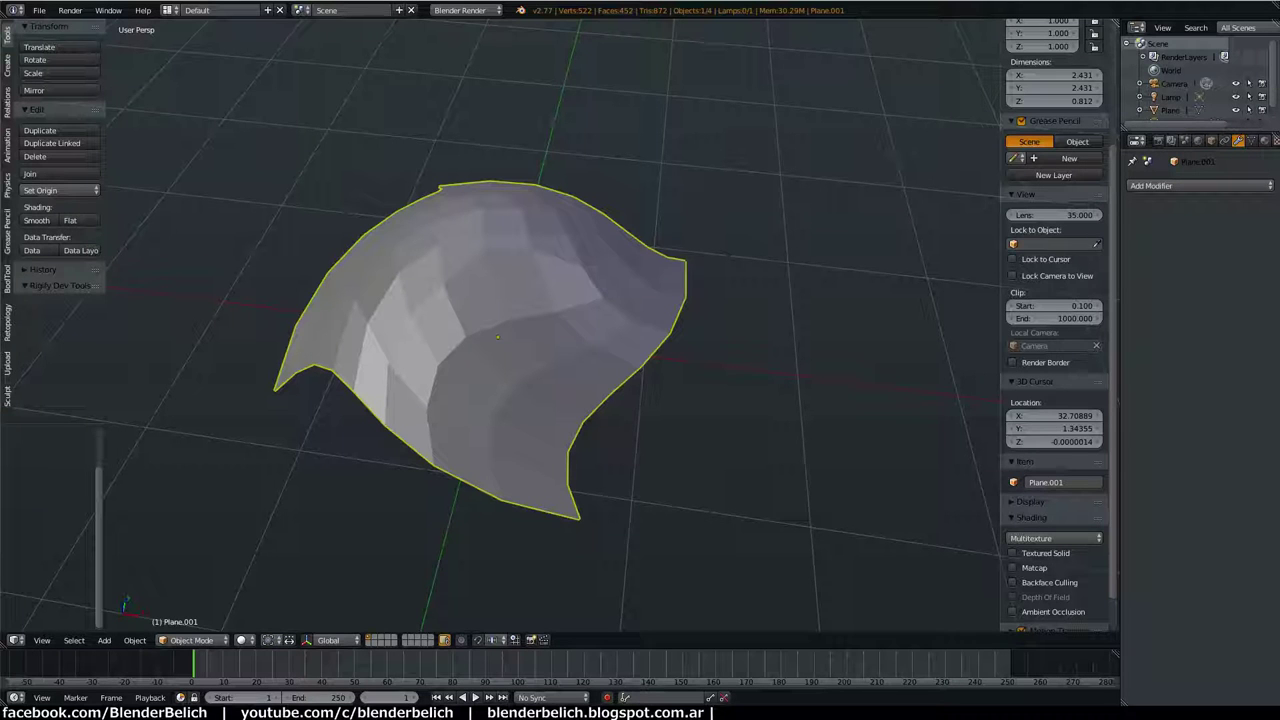
Step: Orbit and zoom in on the dome-shaped Plane.001 mesh
{"action": "middle_click_drag", "start_coordinate": [909, 331], "coordinate": [620, 337]}
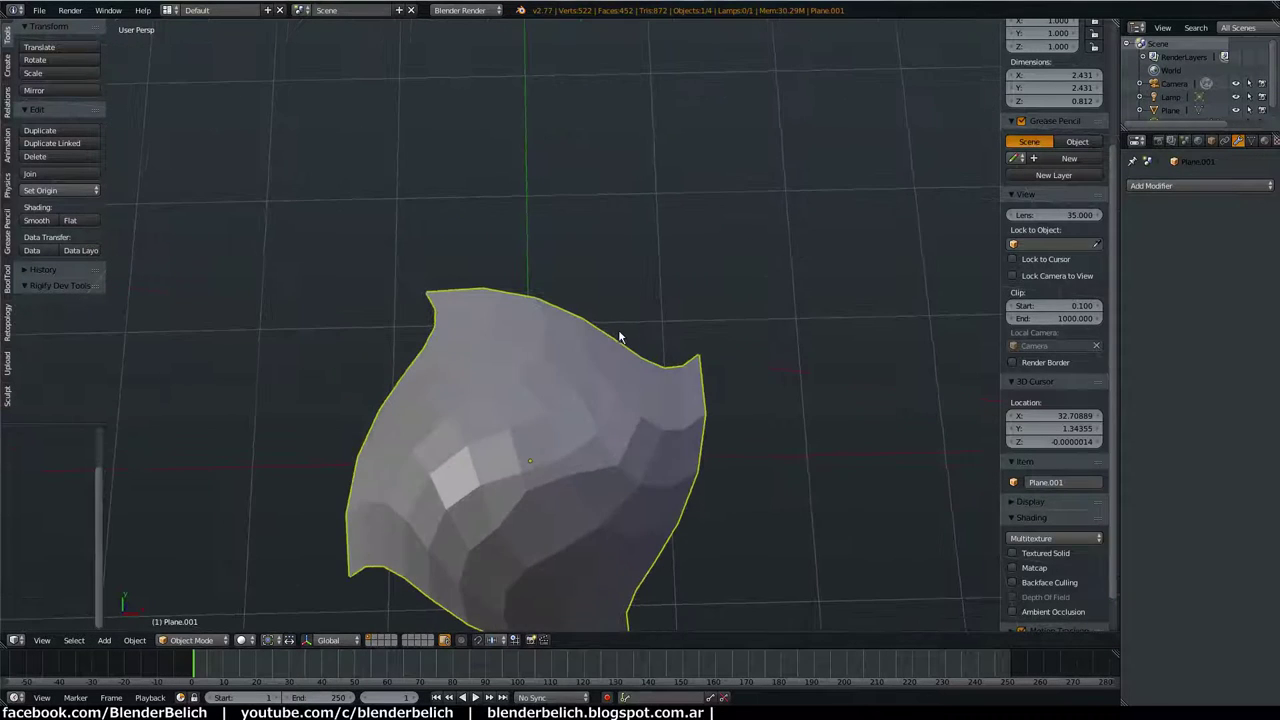
{"action": "mouse_move", "coordinate": [602, 483]}
{"action": "middle_mouse_down"}
{"action": "mouse_move", "coordinate": [622, 345]}
{"action": "mouse_move", "coordinate": [606, 366]}
{"action": "middle_mouse_up"}
{"action": "scroll", "coordinate": [622, 345], "scroll_direction": "up", "scroll_amount": 1}
{"action": "scroll", "coordinate": [630, 330], "scroll_direction": "up", "scroll_amount": 2}
{"action": "scroll", "coordinate": [605, 365], "scroll_direction": "up", "scroll_amount": 1}
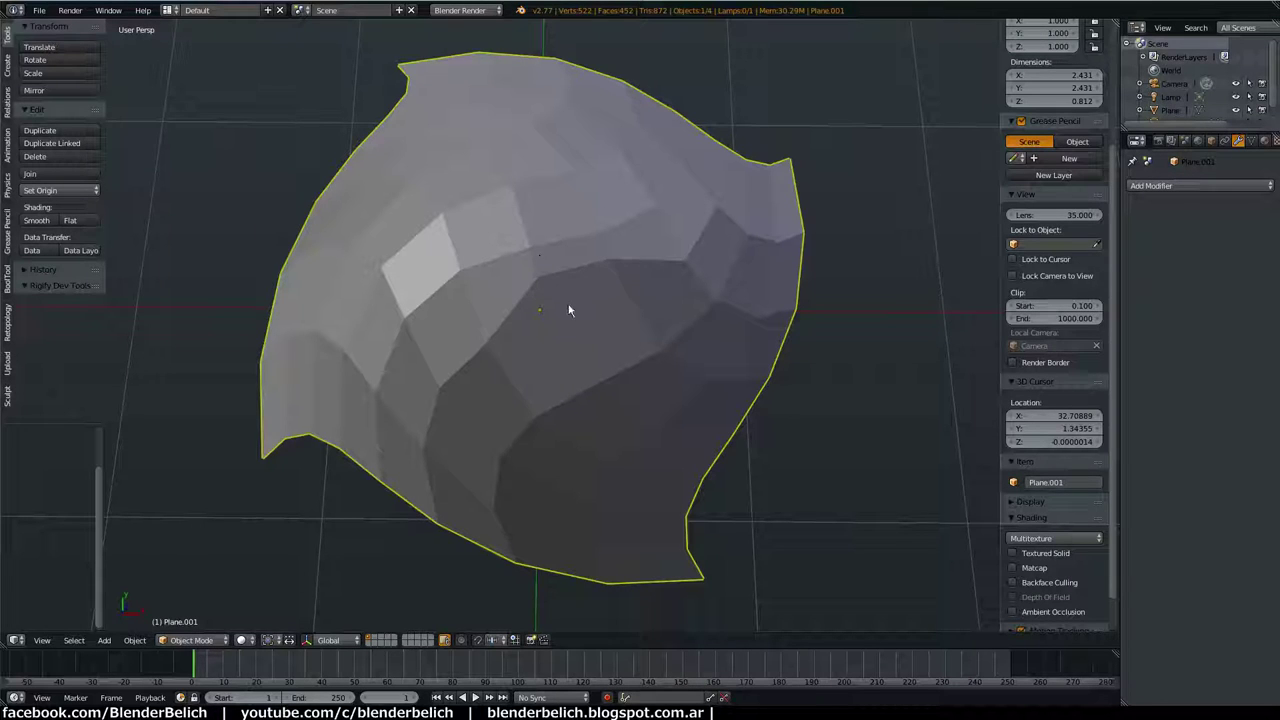
Step: Enter Edit Mode, select one edge near the mesh centre, and bring up the Ctrl+E Edges menu
{"action": "key", "text": "Tab"}
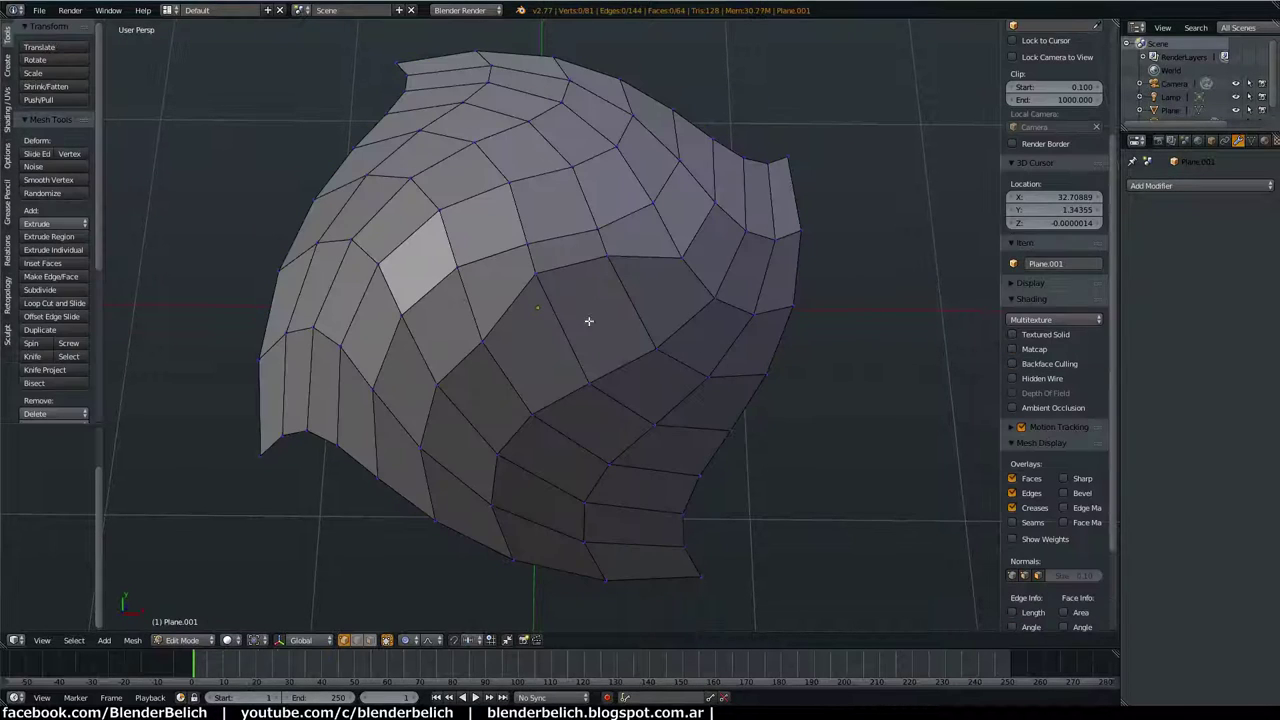
{"action": "key", "text": "2"}
{"action": "right_click", "coordinate": [570, 281]}
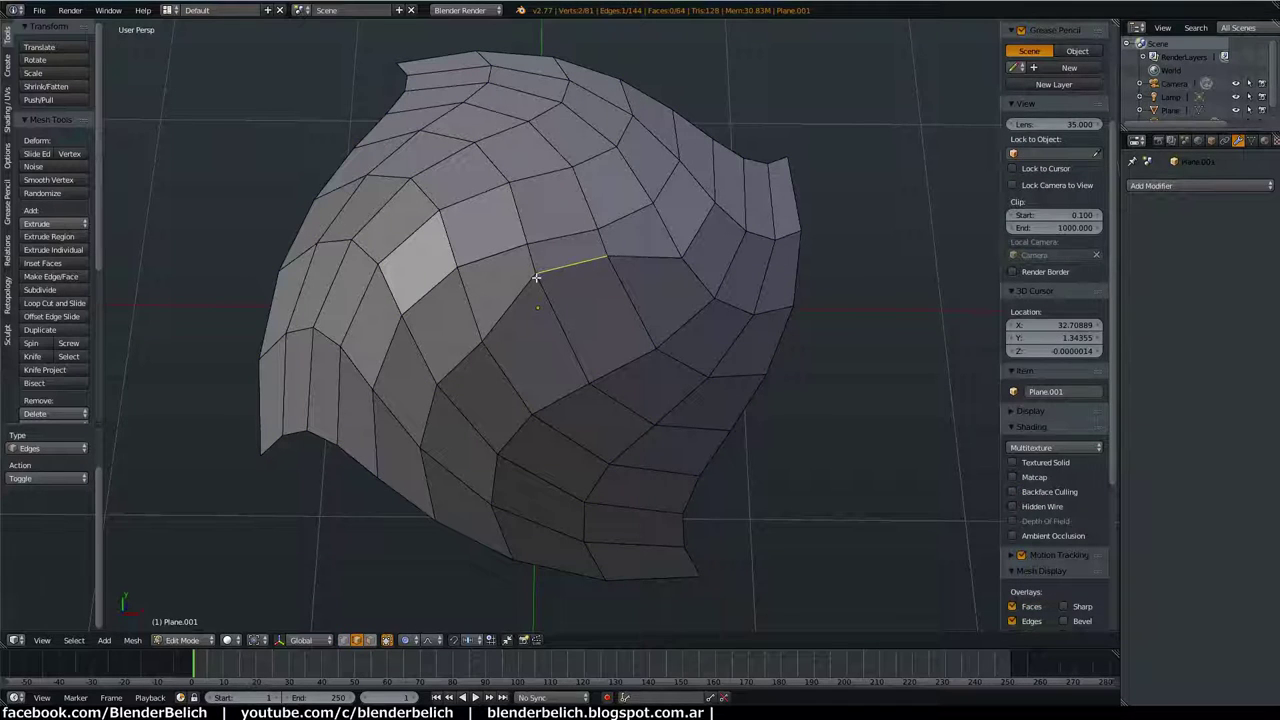
{"action": "key", "text": "ctrl+Tab"}
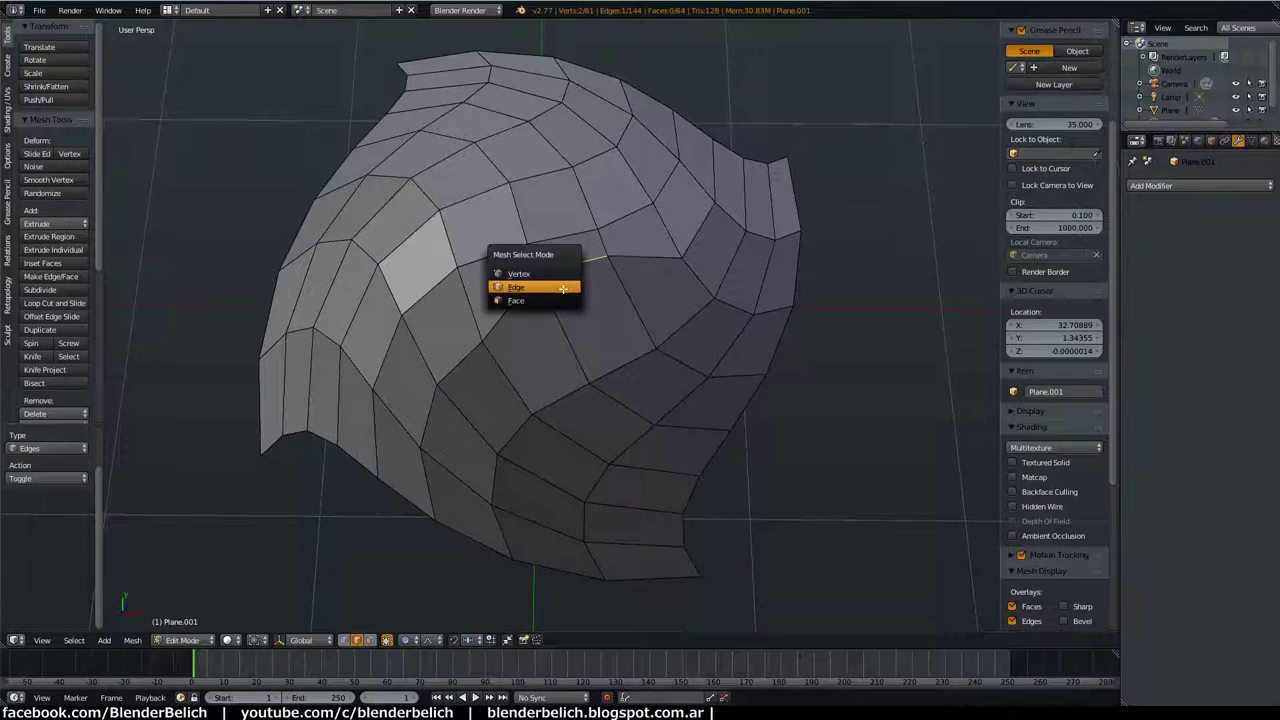
{"action": "left_click", "coordinate": [556, 279]}
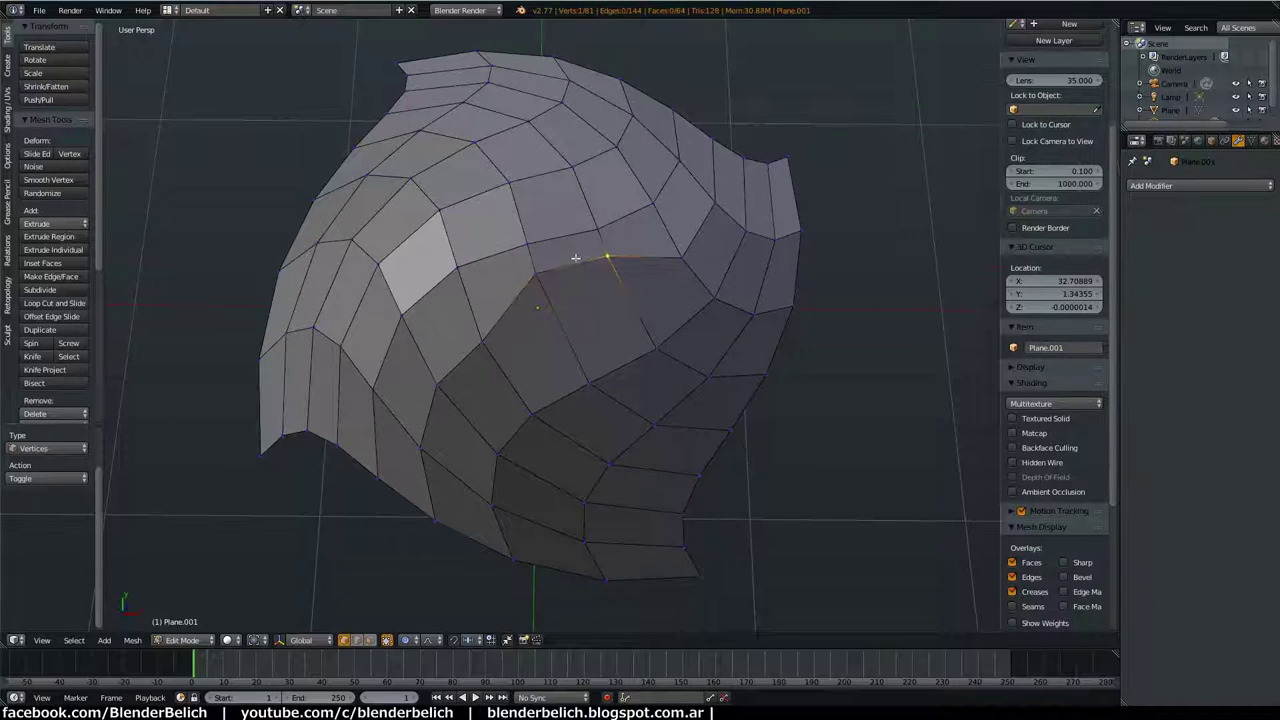
{"action": "right_click", "coordinate": [538, 272]}
{"action": "key", "text": "2"}
{"action": "right_click", "coordinate": [545, 272]}
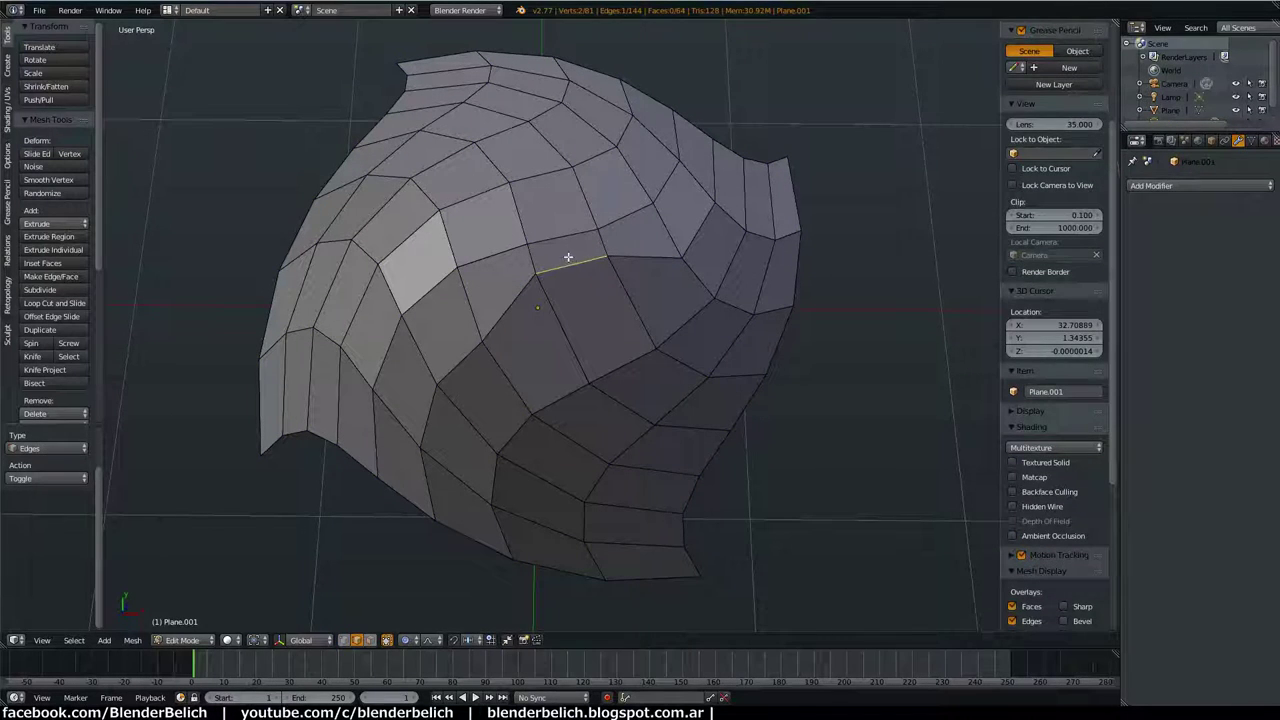
{"action": "key", "text": "ctrl+e"}
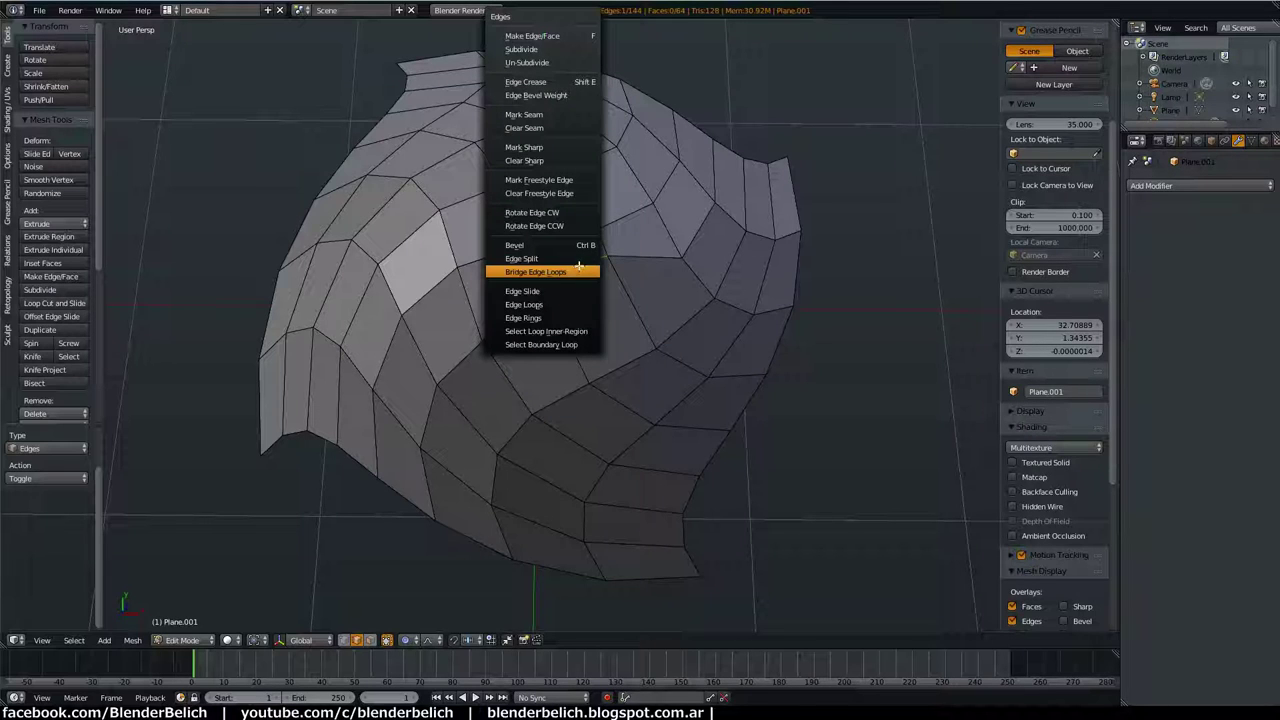
Step: Dismiss the Edges menu, widen the tool shelf, disable proportional editing, and begin an Edge Slide
{"action": "left_click", "coordinate": [132, 640]}
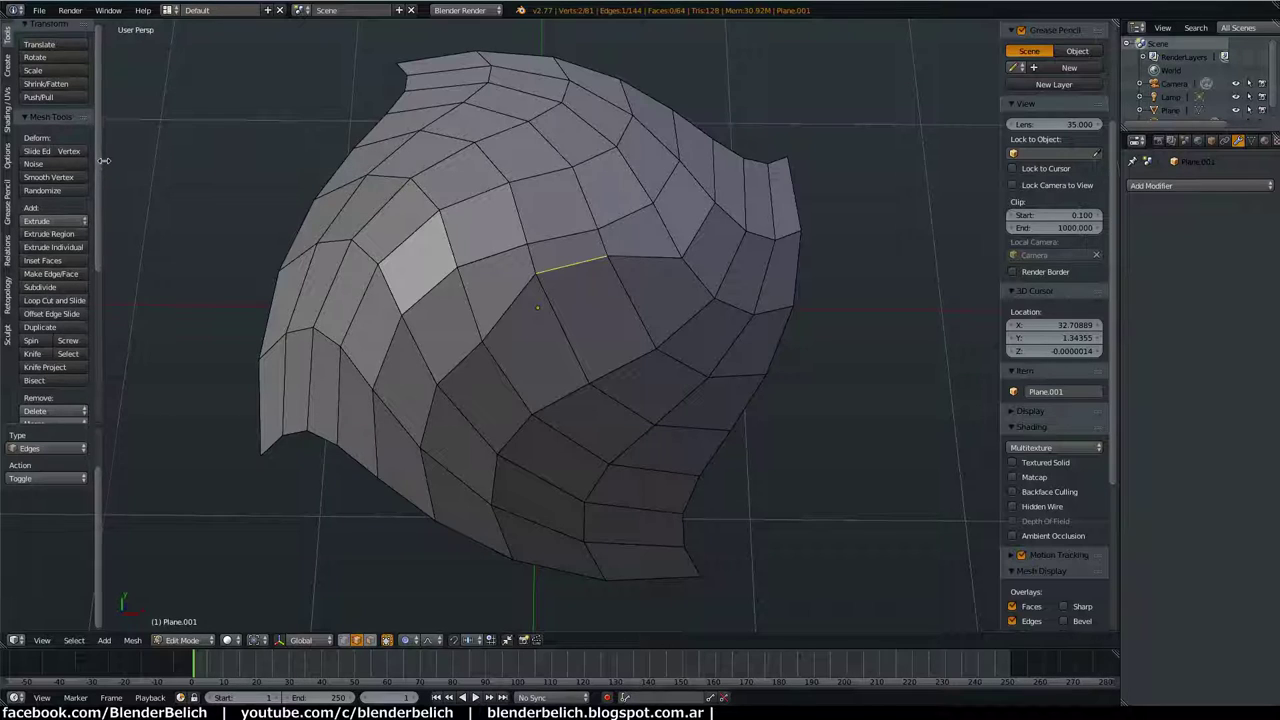
{"action": "left_click_drag", "start_coordinate": [98, 160], "coordinate": [155, 160]}
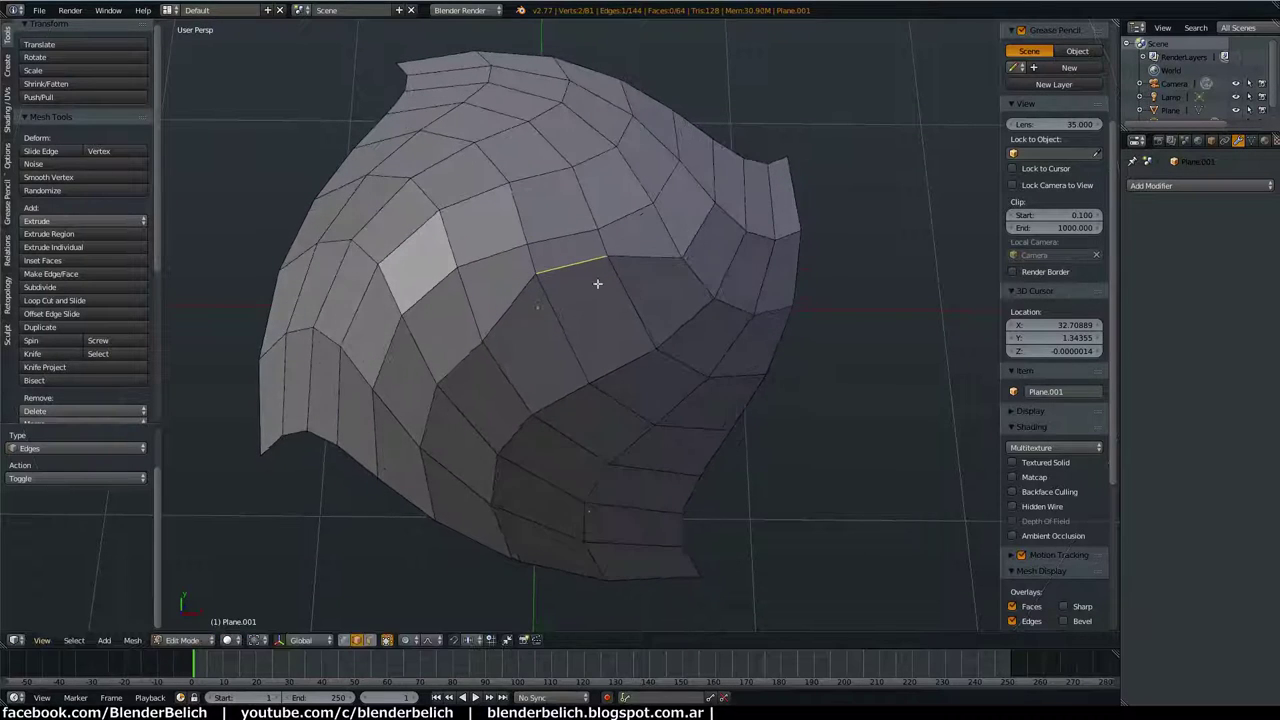
{"action": "left_click", "coordinate": [410, 643]}
{"action": "left_click", "coordinate": [424, 606]}
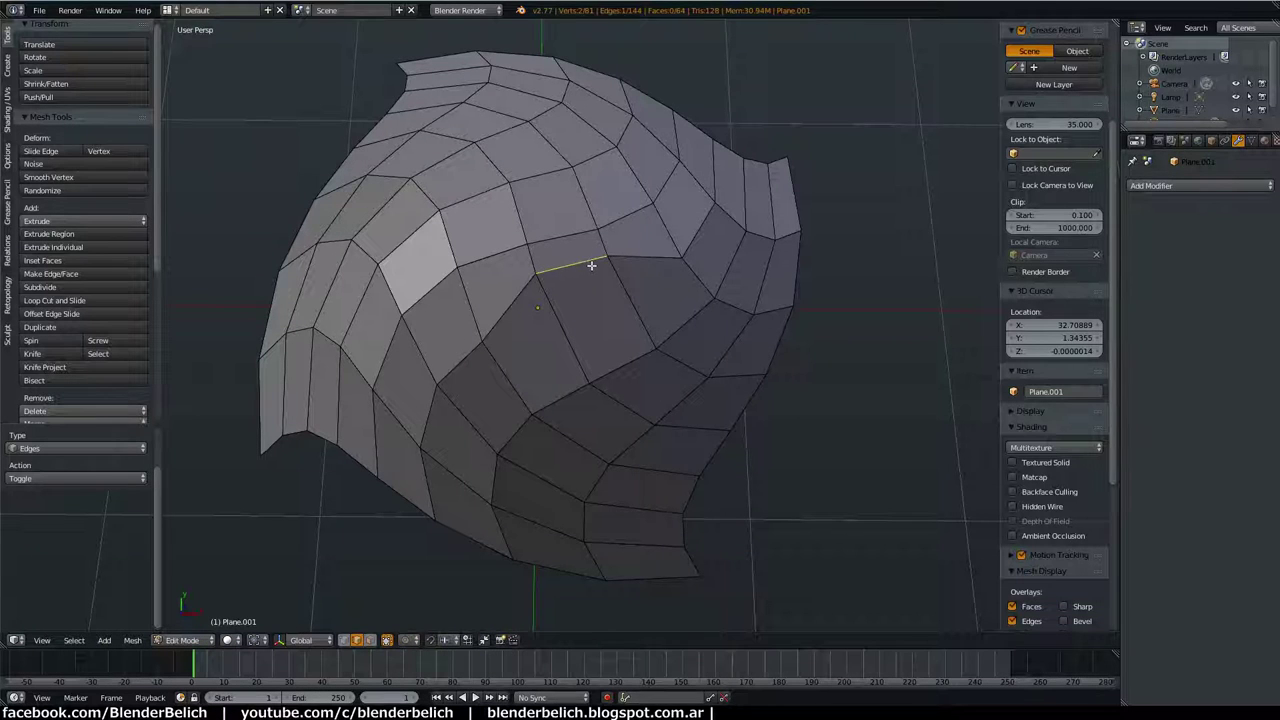
{"action": "key", "text": "g"}
{"action": "key", "text": "g"}
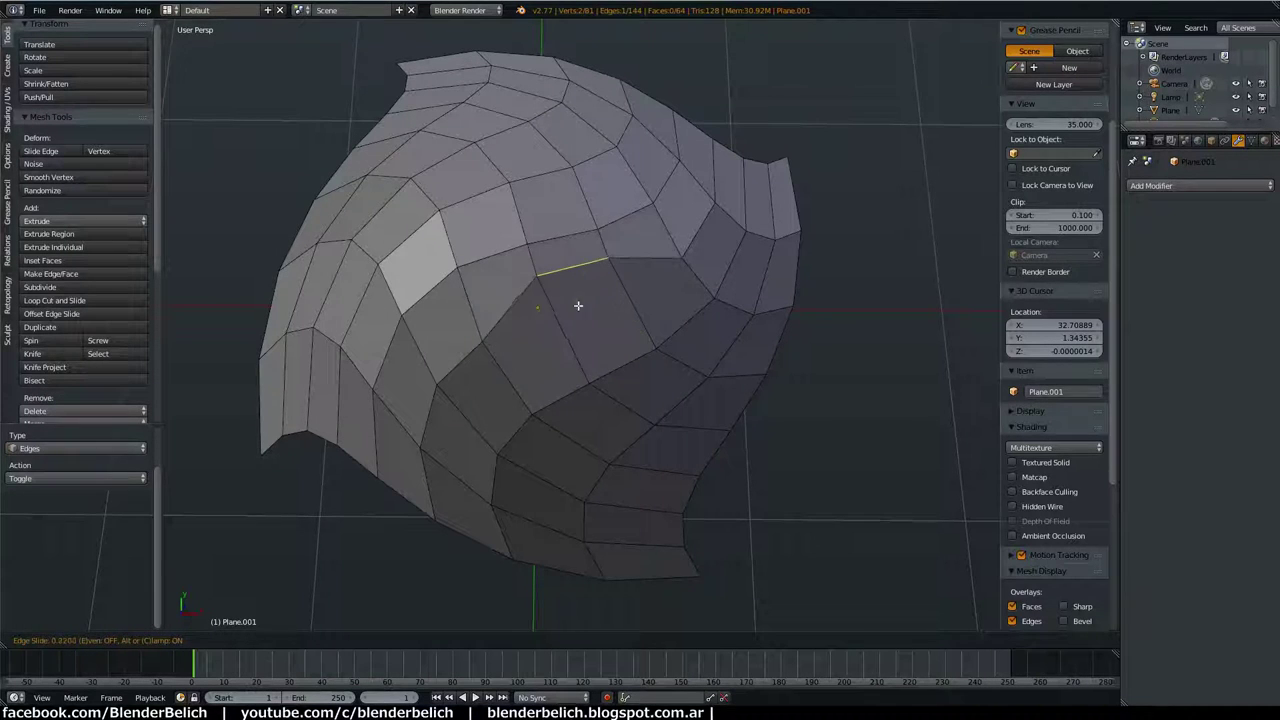
Step: Cancel the first slide, move in closer to the dome, and confirm a new edge slide position
{"action": "right_click", "coordinate": [580, 300]}
{"action": "mouse_move", "coordinate": [580, 300]}
{"action": "middle_mouse_down"}
{"action": "mouse_move", "coordinate": [547, 334]}
{"action": "mouse_move", "coordinate": [566, 463]}
{"action": "middle_mouse_up"}
{"action": "scroll", "coordinate": [560, 371], "scroll_direction": "up", "scroll_amount": 2}
{"action": "scroll", "coordinate": [514, 354], "scroll_direction": "up", "scroll_amount": 2}
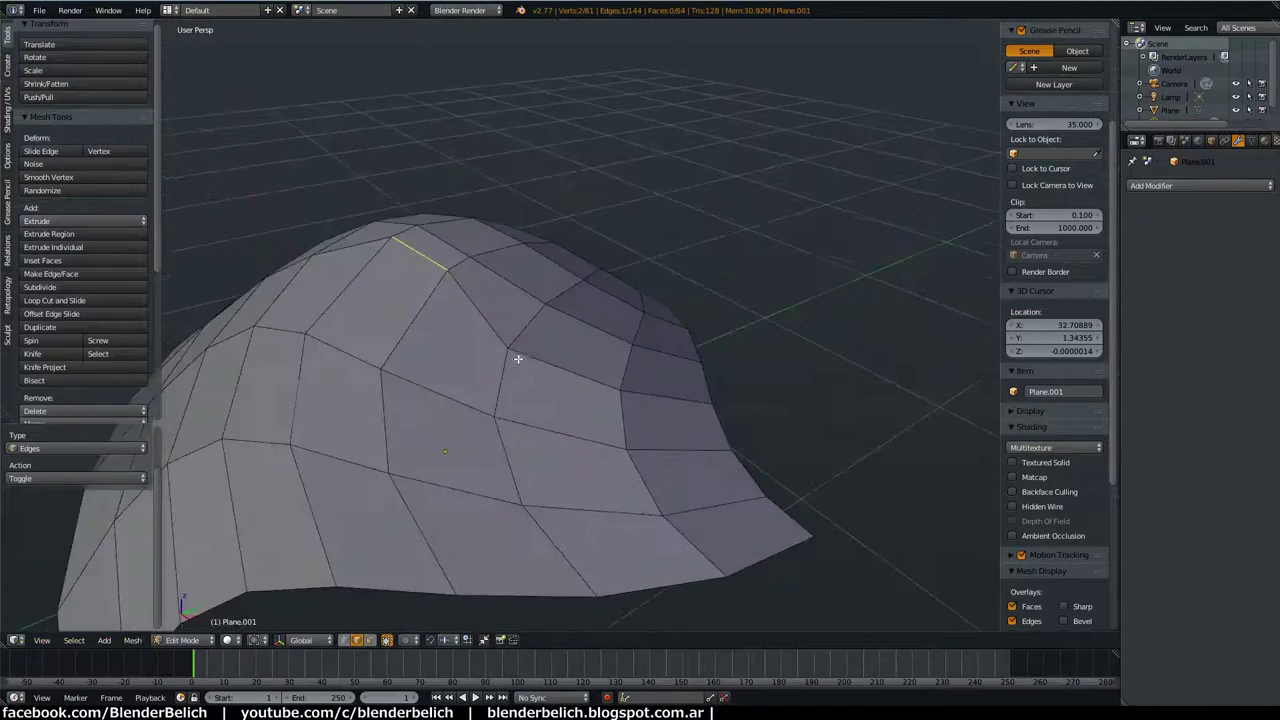
{"action": "scroll", "coordinate": [590, 363], "scroll_direction": "up", "scroll_amount": 2}
{"action": "mouse_move", "coordinate": [590, 363]}
{"action": "middle_mouse_down"}
{"action": "mouse_move", "coordinate": [571, 334]}
{"action": "mouse_move", "coordinate": [589, 366]}
{"action": "mouse_move", "coordinate": [636, 324]}
{"action": "middle_mouse_up"}
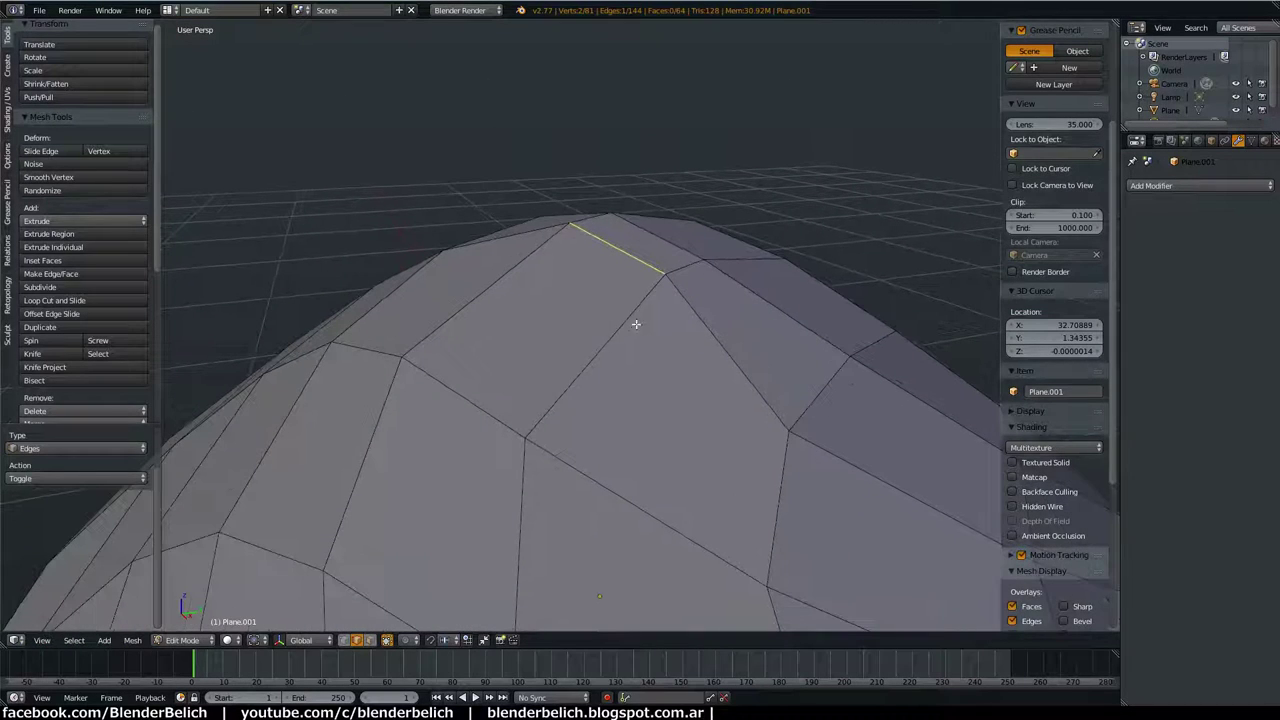
{"action": "key", "text": "g"}
{"action": "key", "text": "g"}
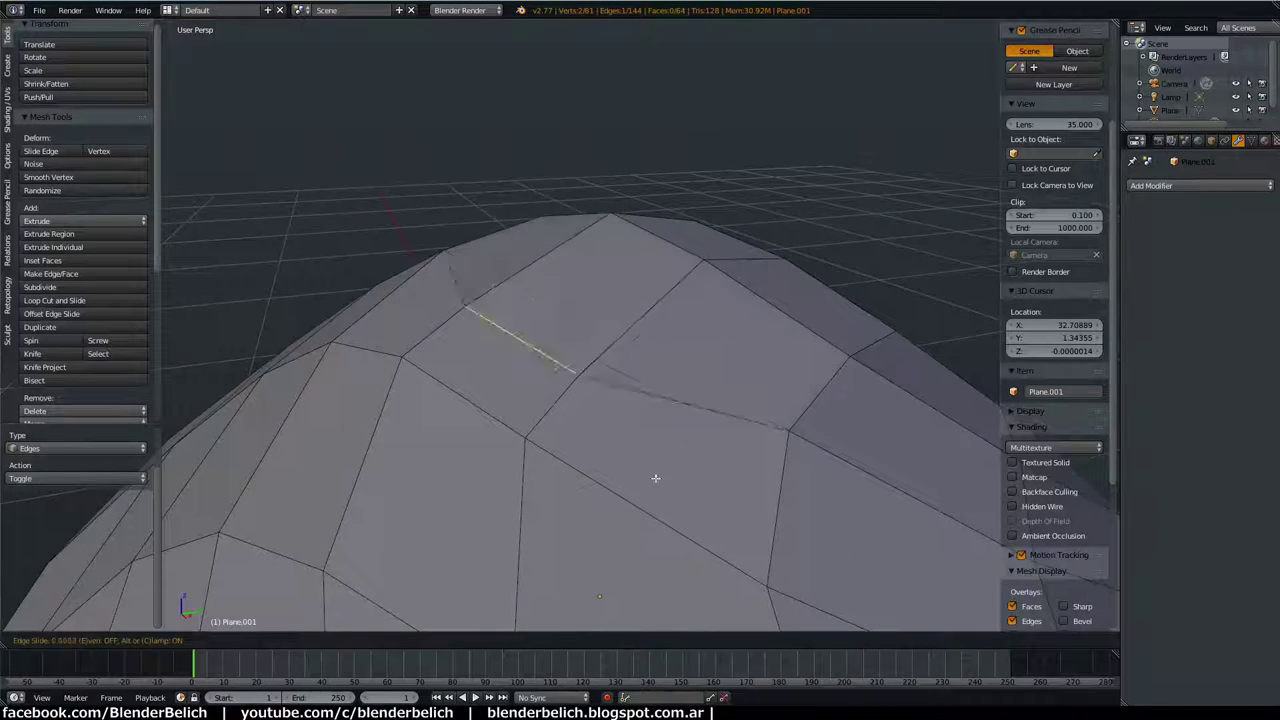
{"action": "left_click", "coordinate": [587, 343]}
{"action": "mouse_move", "coordinate": [587, 343]}
{"action": "middle_mouse_down"}
{"action": "mouse_move", "coordinate": [589, 397]}
{"action": "mouse_move", "coordinate": [595, 348]}
{"action": "middle_mouse_up"}
Step: Switch to vertex select, cancel a trial slide, and start a Vert Slide on one vertex
{"action": "key", "text": "1"}
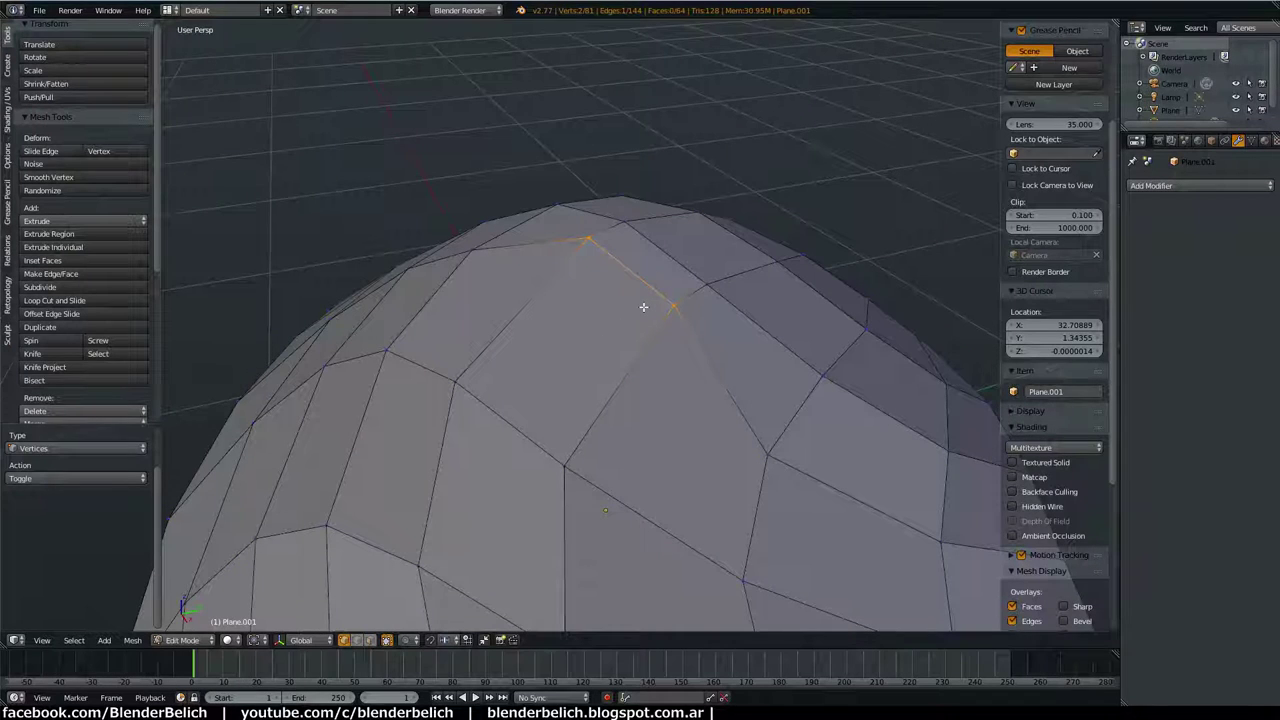
{"action": "key", "text": "g"}
{"action": "key", "text": "g"}
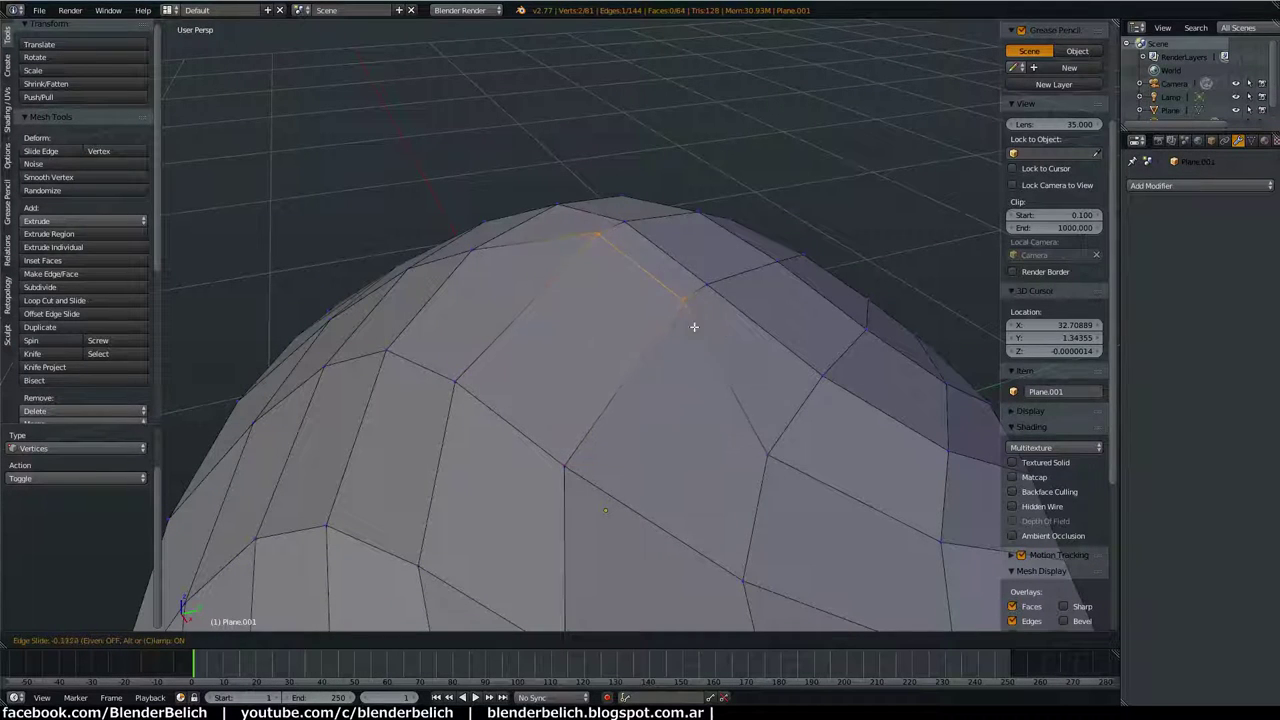
{"action": "right_click", "coordinate": [651, 337]}
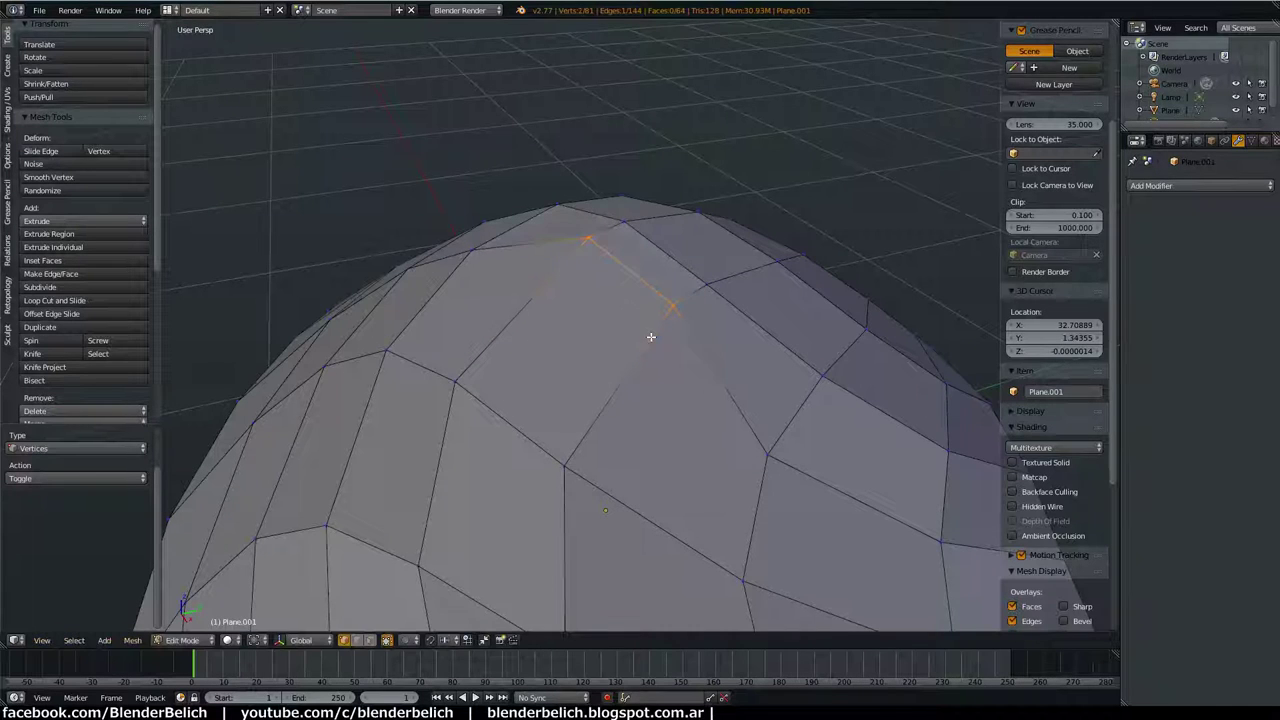
{"action": "key", "text": "g"}
{"action": "key", "text": "g"}
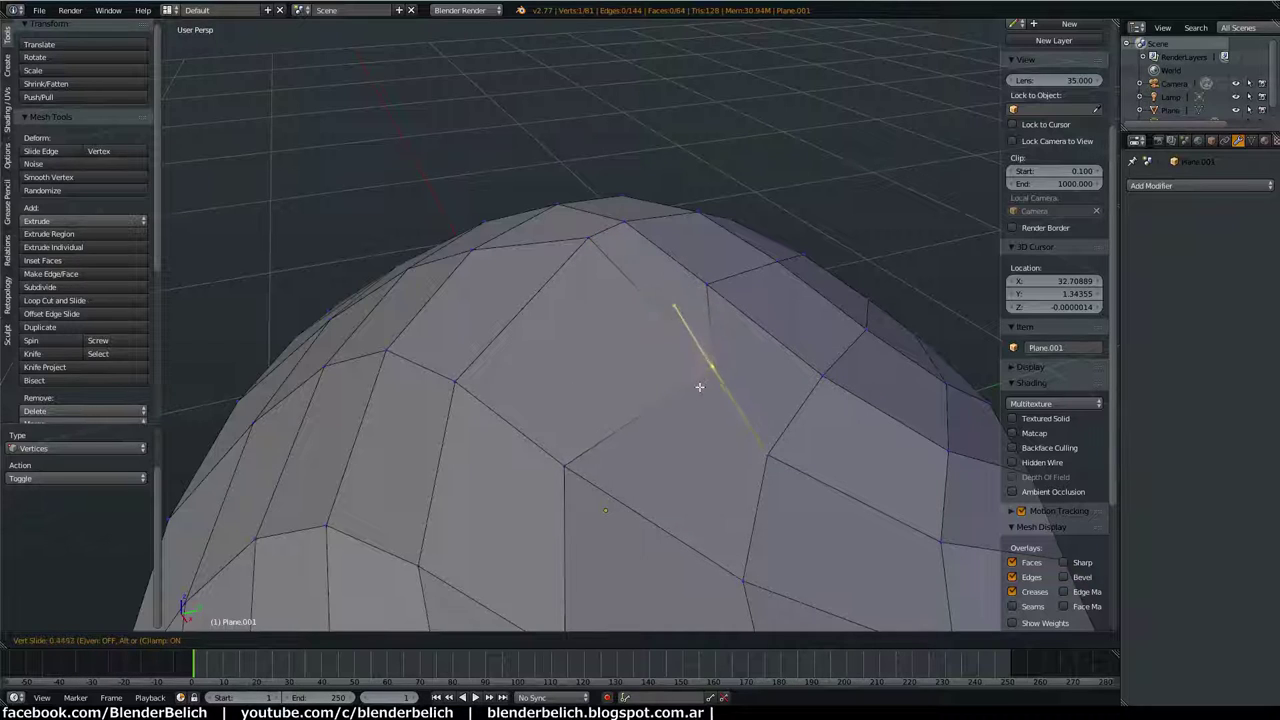
Step: Cancel the vertex slide and re-slide the vertex to a higher position
{"action": "key", "text": "Escape"}
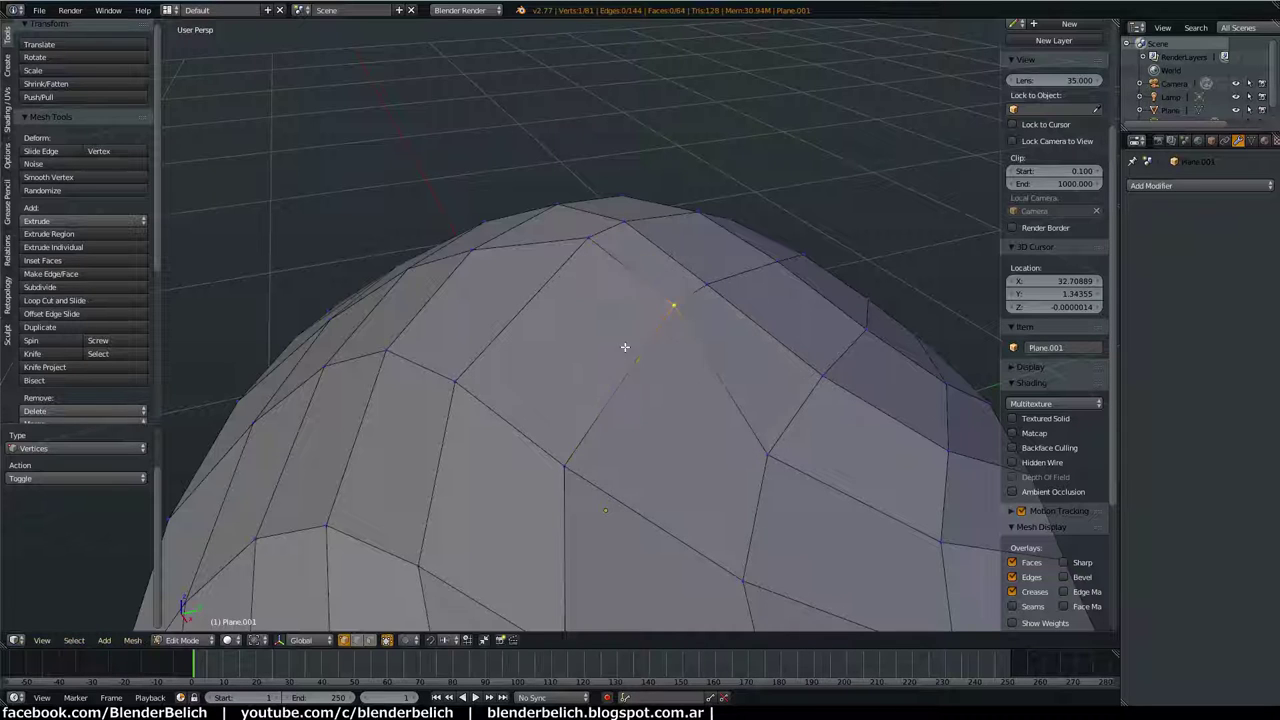
{"action": "mouse_move", "coordinate": [623, 346]}
{"action": "middle_mouse_down"}
{"action": "mouse_move", "coordinate": [611, 371]}
{"action": "mouse_move", "coordinate": [594, 322]}
{"action": "middle_mouse_up"}
{"action": "scroll", "coordinate": [594, 322], "scroll_direction": "down", "scroll_amount": 3}
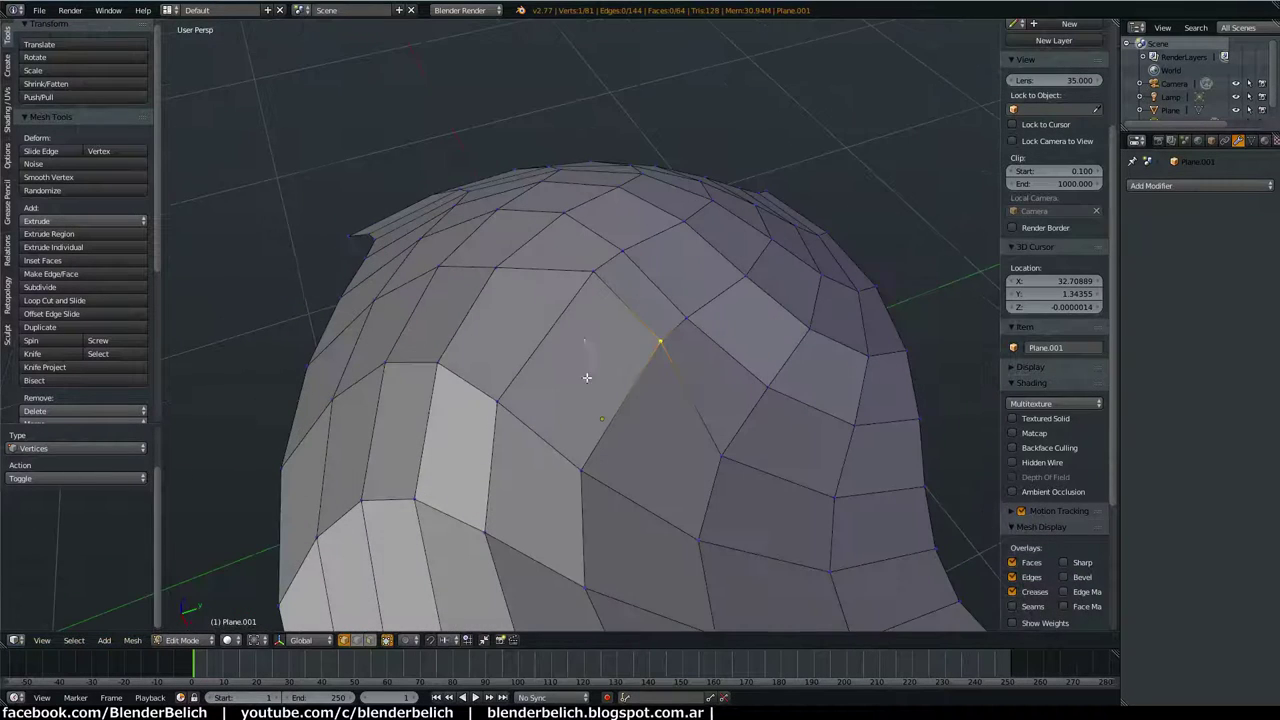
{"action": "key", "text": "g"}
{"action": "key", "text": "g"}
{"action": "left_click", "coordinate": [567, 319]}
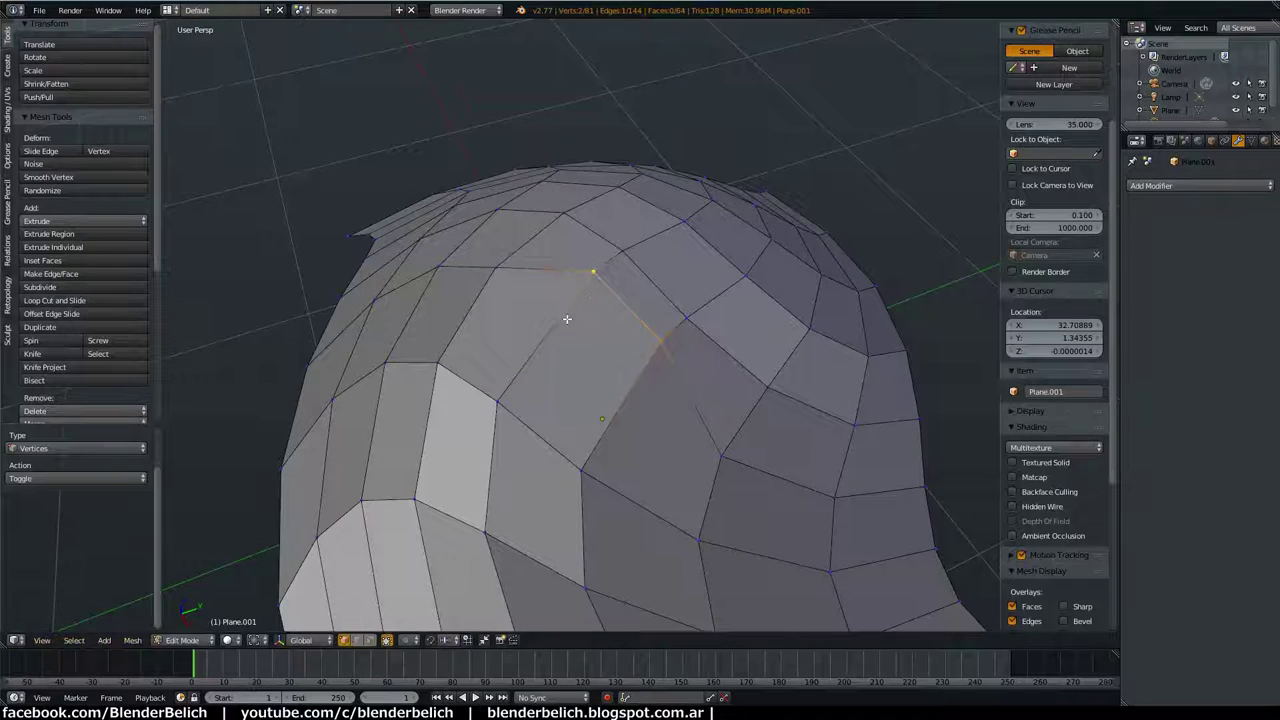
Step: Select the edge path to a lower vertex and a left vertex, then slide that loop
{"action": "left_click", "coordinate": [697, 442], "text": "ctrl"}
{"action": "left_click", "coordinate": [371, 478], "text": "ctrl"}
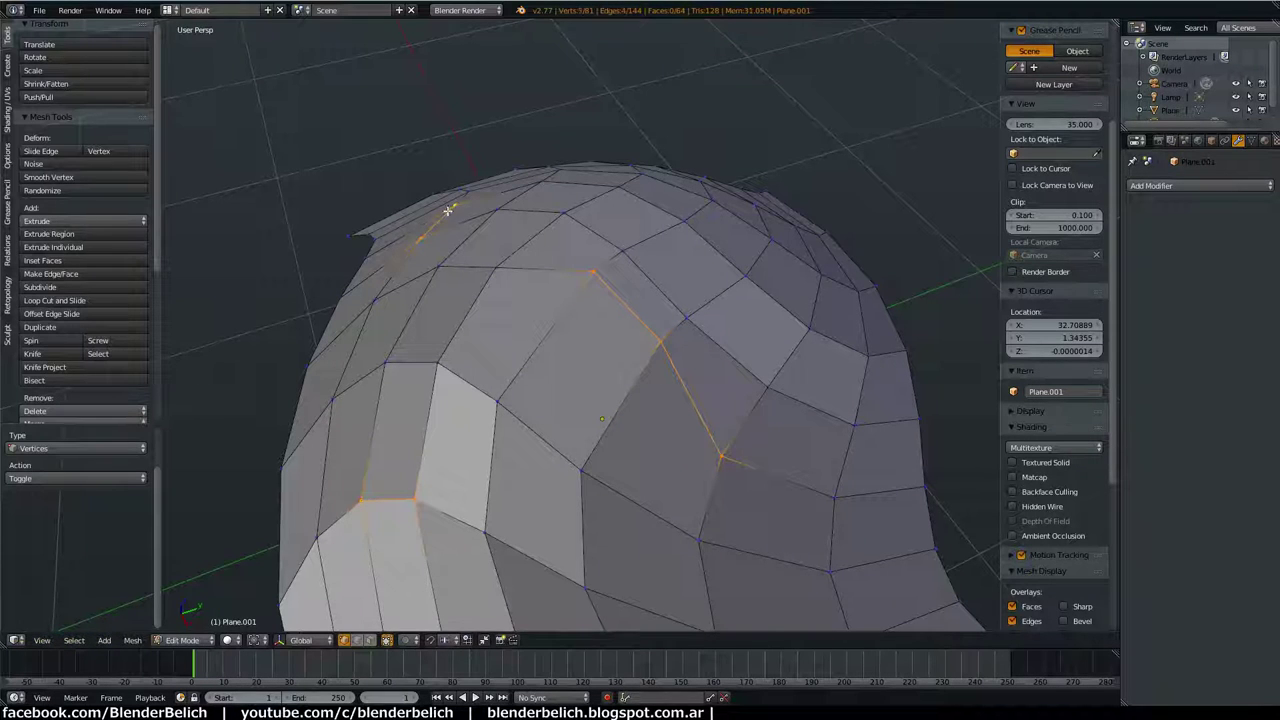
{"action": "key", "text": "g"}
{"action": "key", "text": "g"}
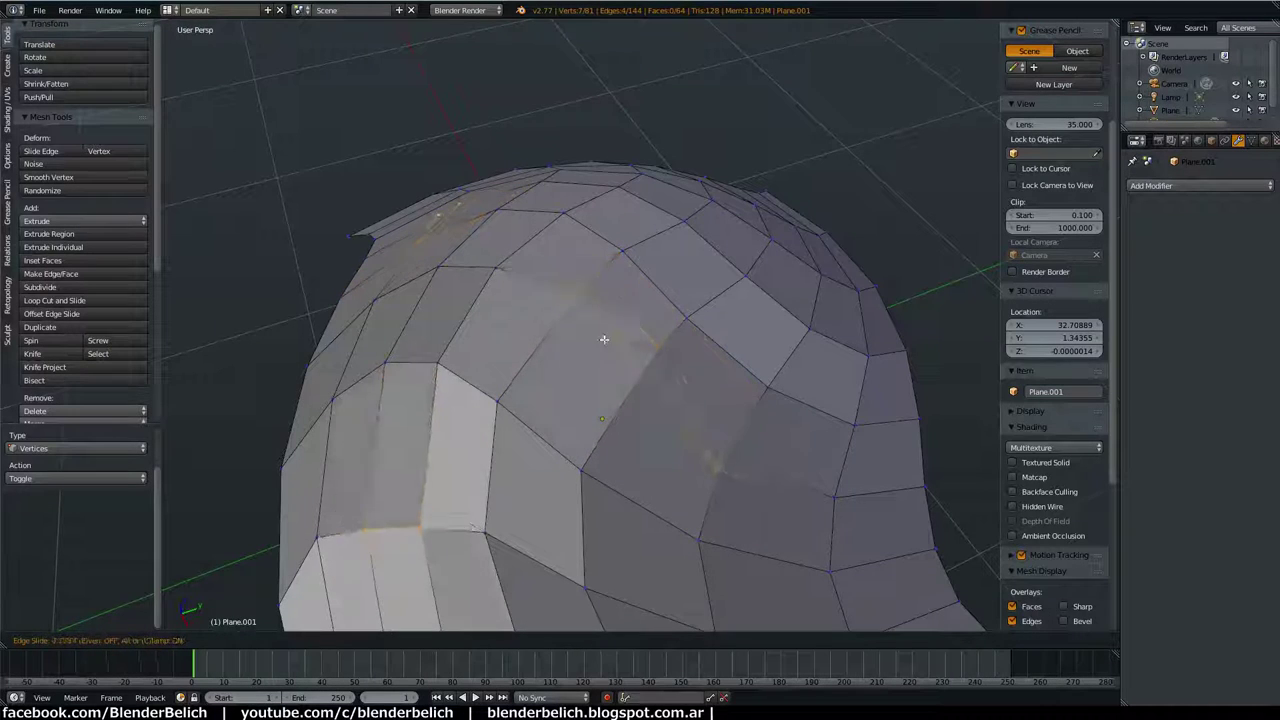
{"action": "left_click", "coordinate": [585, 273]}
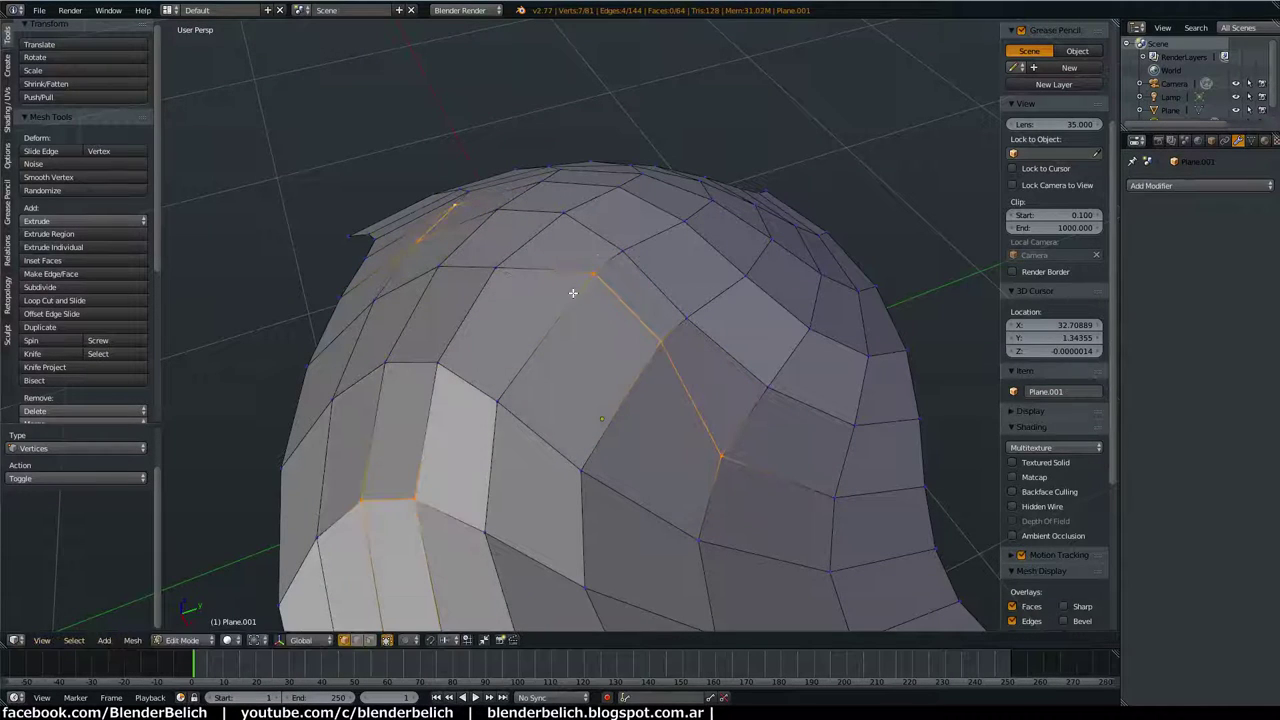
Step: From a new angle on the dome, slide the selected edge loops to a new position
{"action": "middle_click_drag", "start_coordinate": [573, 292], "coordinate": [550, 308]}
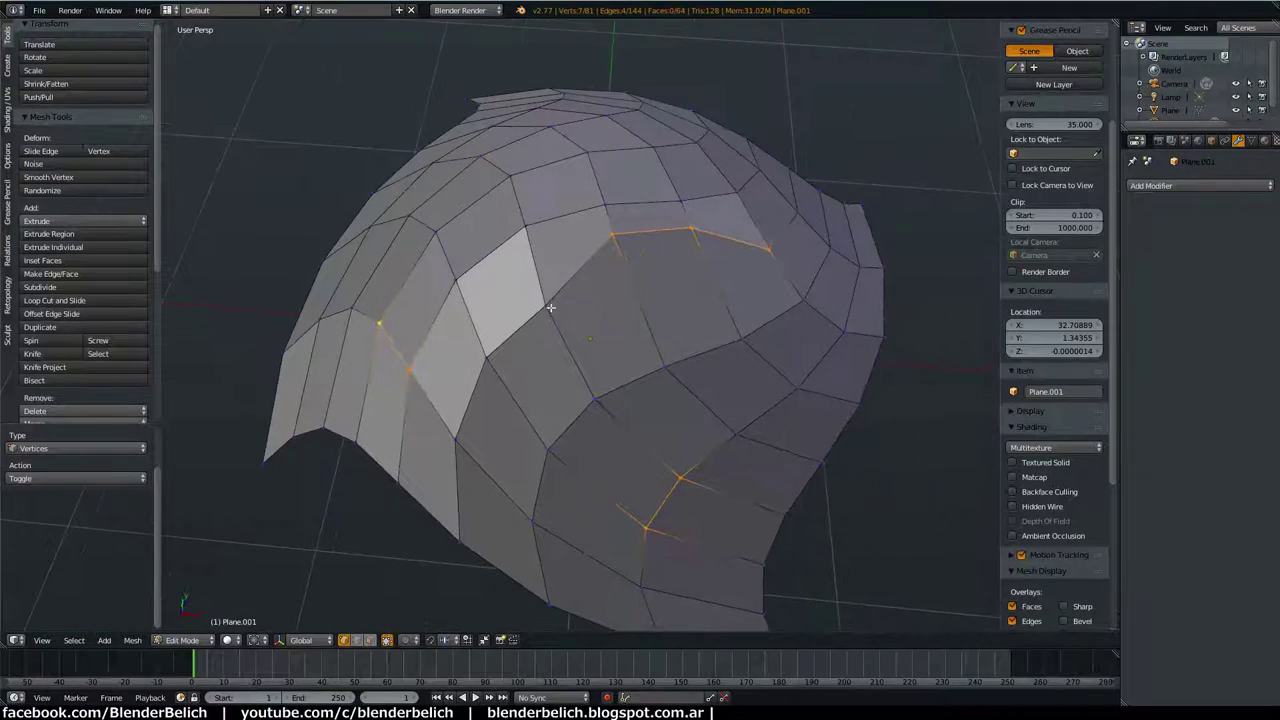
{"action": "mouse_move", "coordinate": [599, 264]}
{"action": "middle_mouse_down"}
{"action": "mouse_move", "coordinate": [629, 251]}
{"action": "mouse_move", "coordinate": [614, 271]}
{"action": "mouse_move", "coordinate": [631, 286]}
{"action": "mouse_move", "coordinate": [637, 357]}
{"action": "mouse_move", "coordinate": [652, 221]}
{"action": "middle_mouse_up"}
{"action": "scroll", "coordinate": [600, 303], "scroll_direction": "up", "scroll_amount": 1}
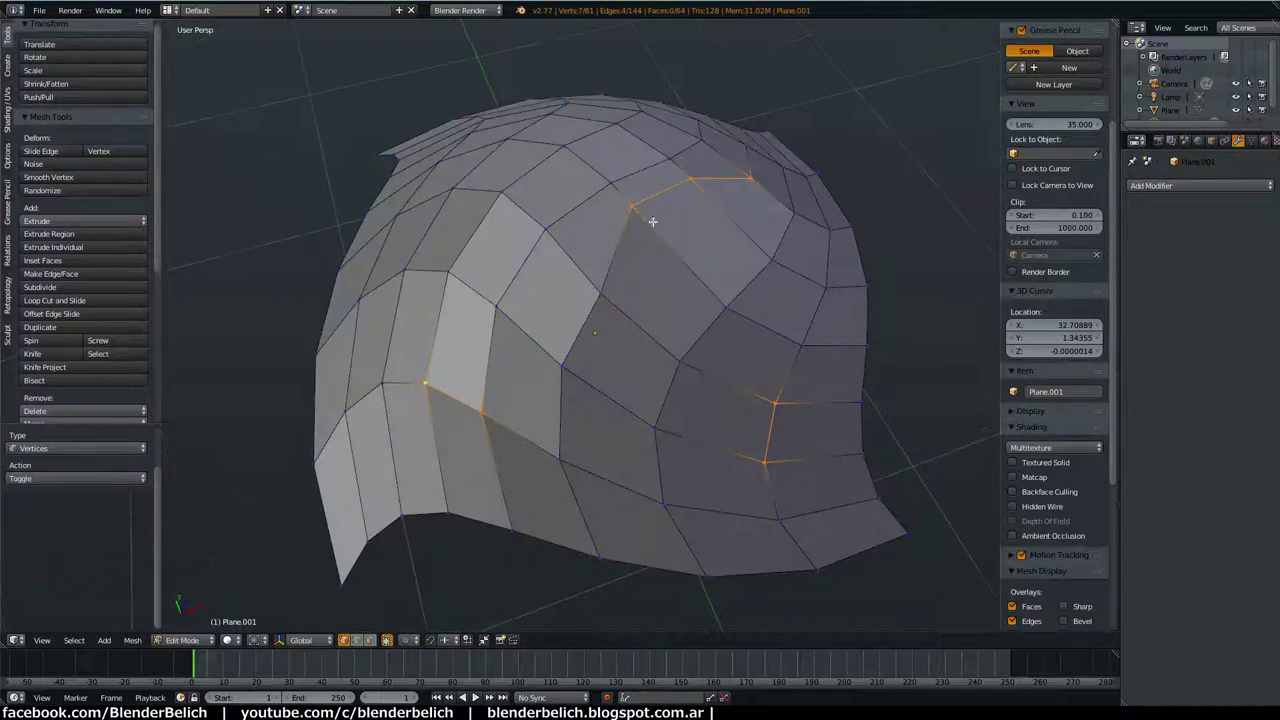
{"action": "mouse_move", "coordinate": [660, 312]}
{"action": "middle_mouse_down"}
{"action": "mouse_move", "coordinate": [586, 329]}
{"action": "mouse_move", "coordinate": [620, 329]}
{"action": "mouse_move", "coordinate": [574, 371]}
{"action": "mouse_move", "coordinate": [585, 351]}
{"action": "mouse_move", "coordinate": [606, 366]}
{"action": "middle_mouse_up"}
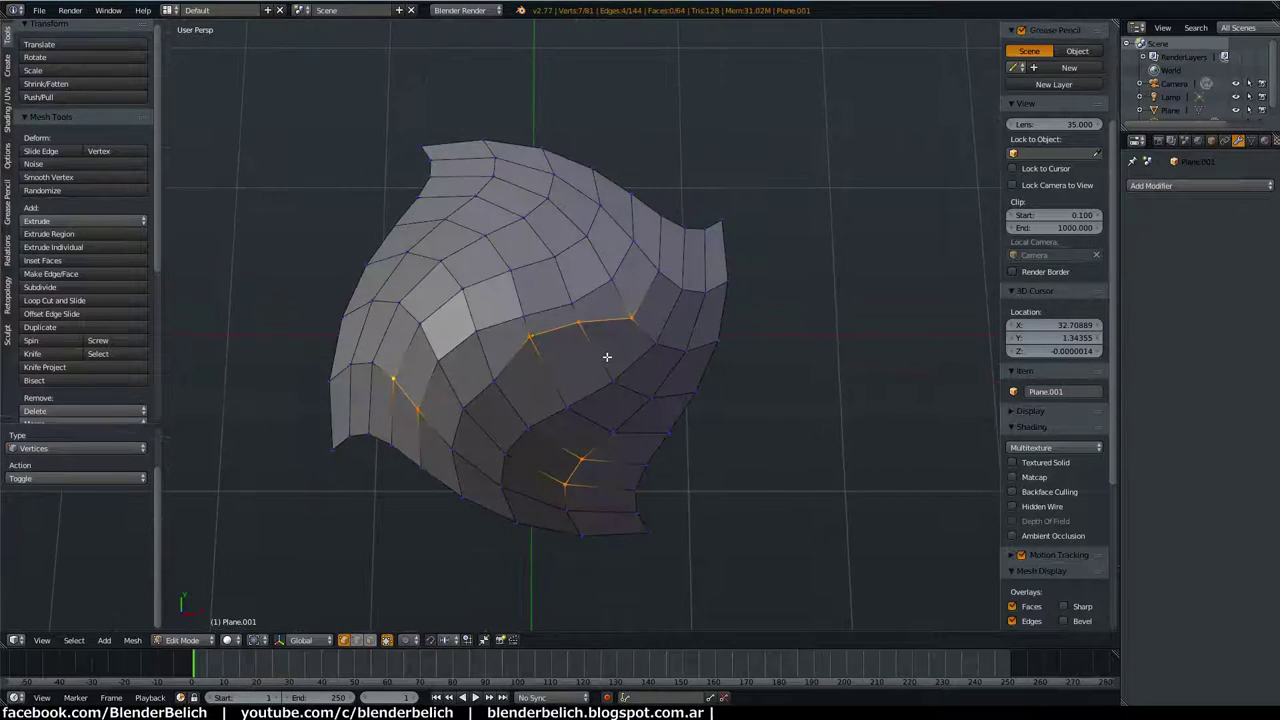
{"action": "scroll", "coordinate": [606, 355], "scroll_direction": "up", "scroll_amount": 2}
{"action": "scroll", "coordinate": [612, 330], "scroll_direction": "up", "scroll_amount": 3}
{"action": "mouse_move", "coordinate": [619, 308]}
{"action": "middle_mouse_down"}
{"action": "mouse_move", "coordinate": [614, 366]}
{"action": "mouse_move", "coordinate": [607, 324]}
{"action": "middle_mouse_up"}
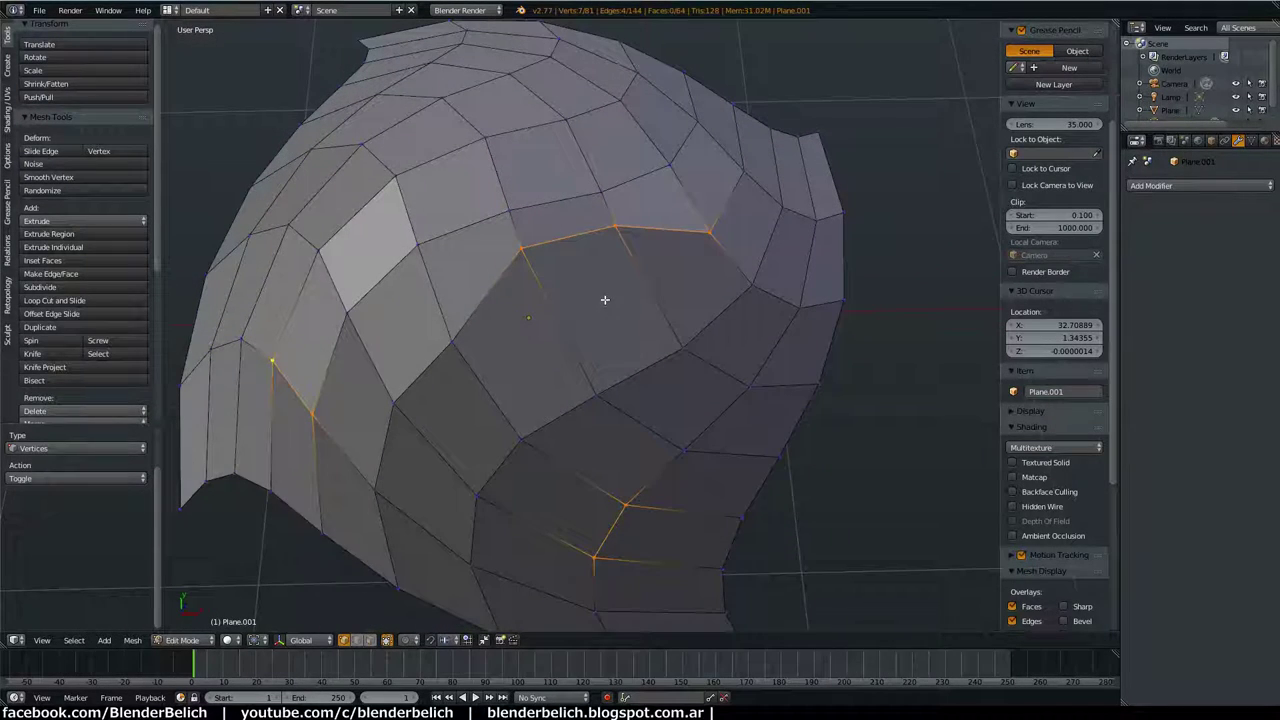
{"action": "key", "text": "g"}
{"action": "key", "text": "g"}
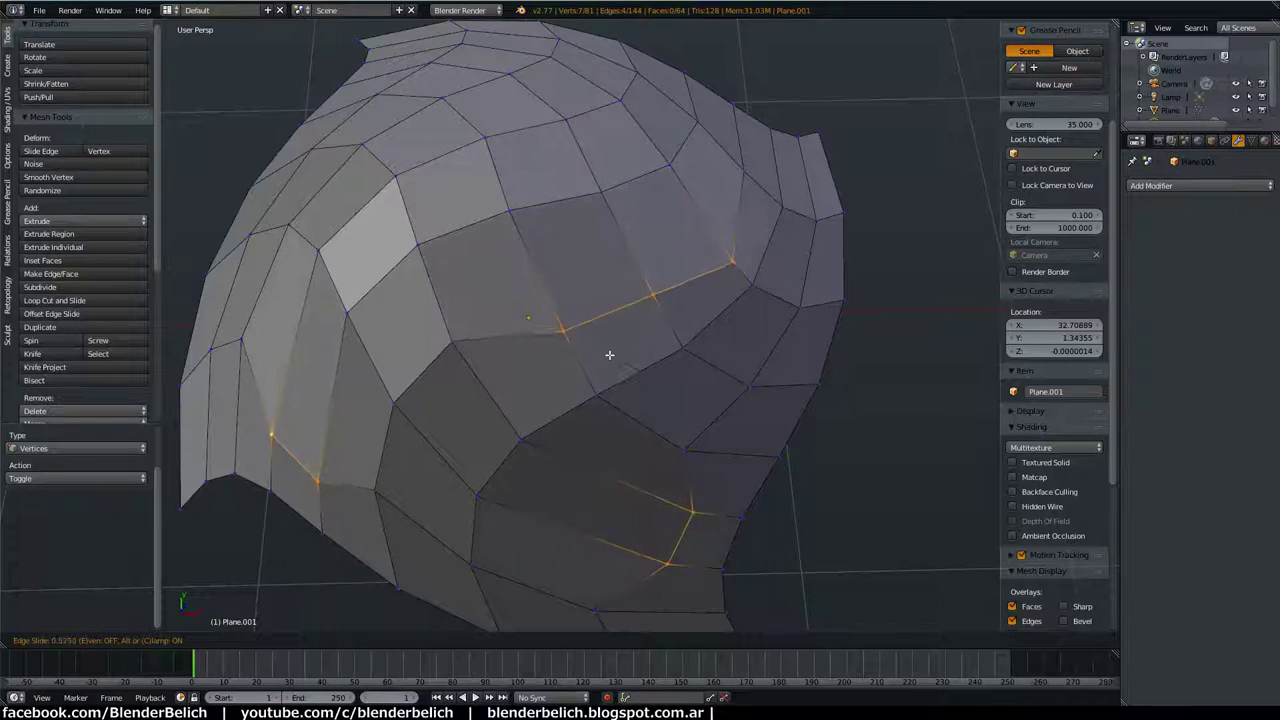
{"action": "left_click", "coordinate": [608, 346]}
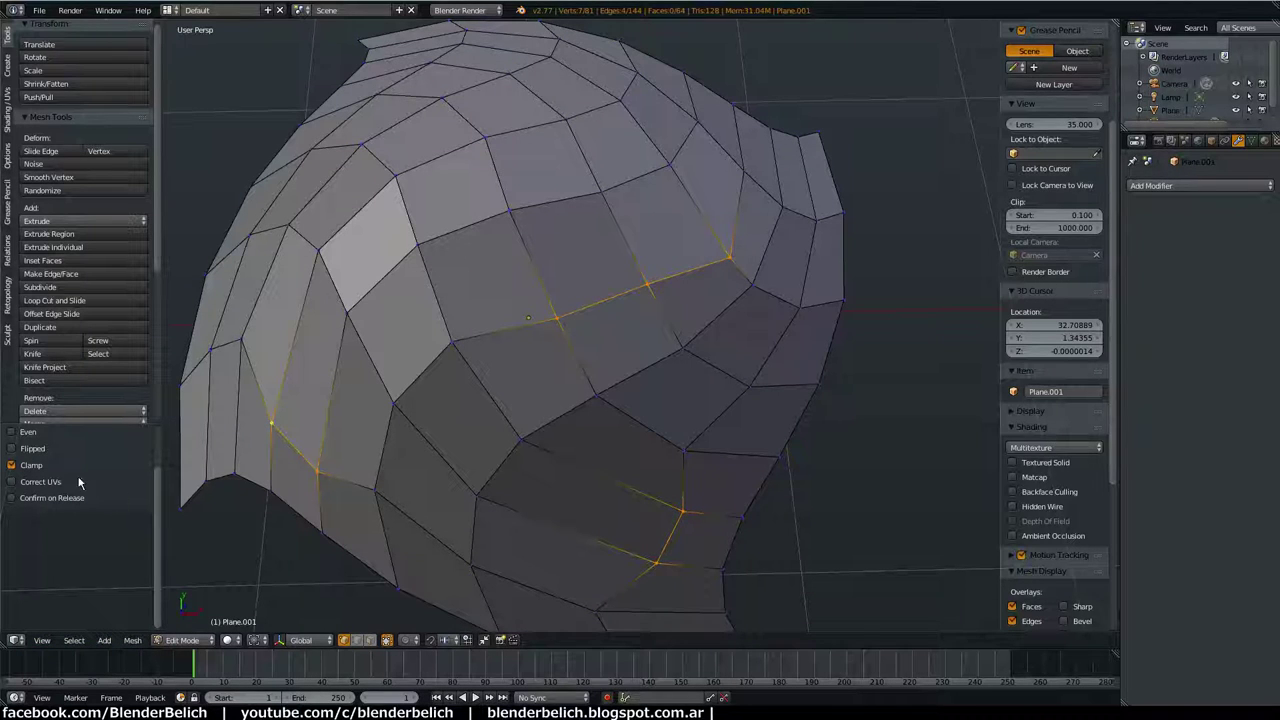
Step: Lower the Edge Slide Factor to about 0.157 in the redo panel and commit another slide
{"action": "middle_click_drag", "start_coordinate": [79, 483], "coordinate": [105, 530]}
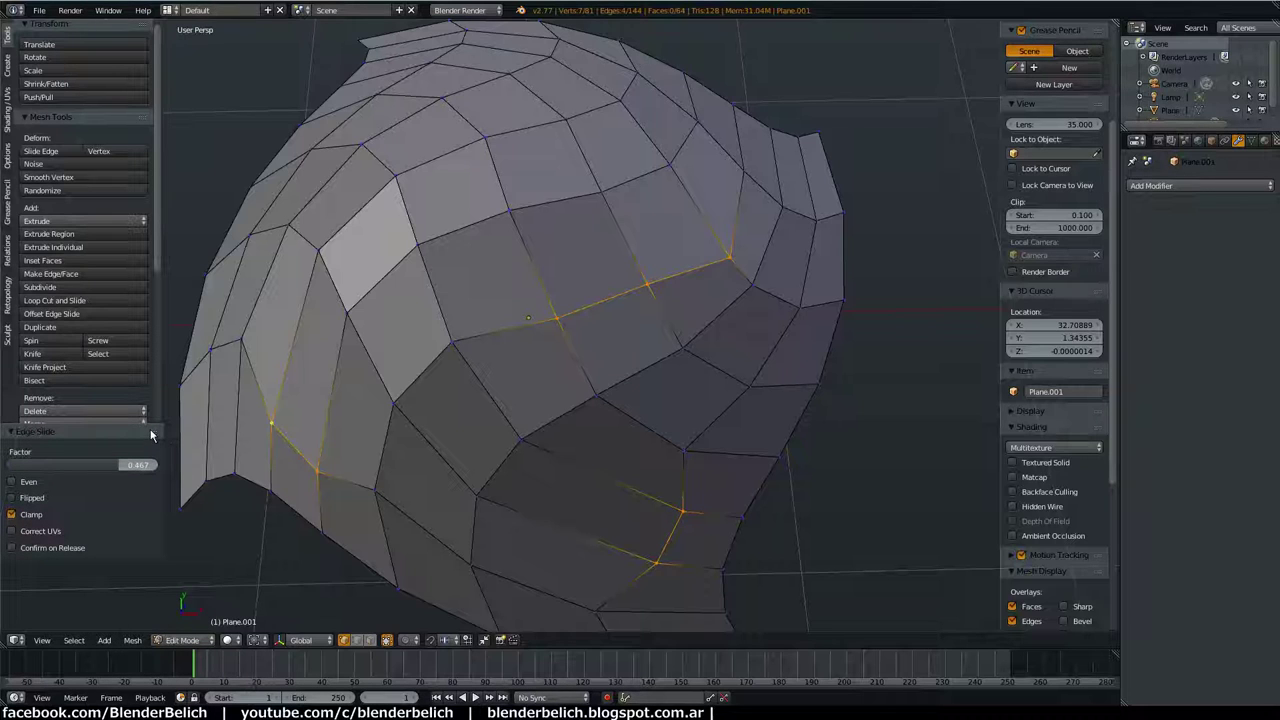
{"action": "mouse_move", "coordinate": [152, 428]}
{"action": "left_mouse_down"}
{"action": "mouse_move", "coordinate": [130, 605]}
{"action": "mouse_move", "coordinate": [139, 428]}
{"action": "mouse_move", "coordinate": [85, 461]}
{"action": "mouse_move", "coordinate": [155, 461]}
{"action": "mouse_move", "coordinate": [94, 461]}
{"action": "left_mouse_up"}
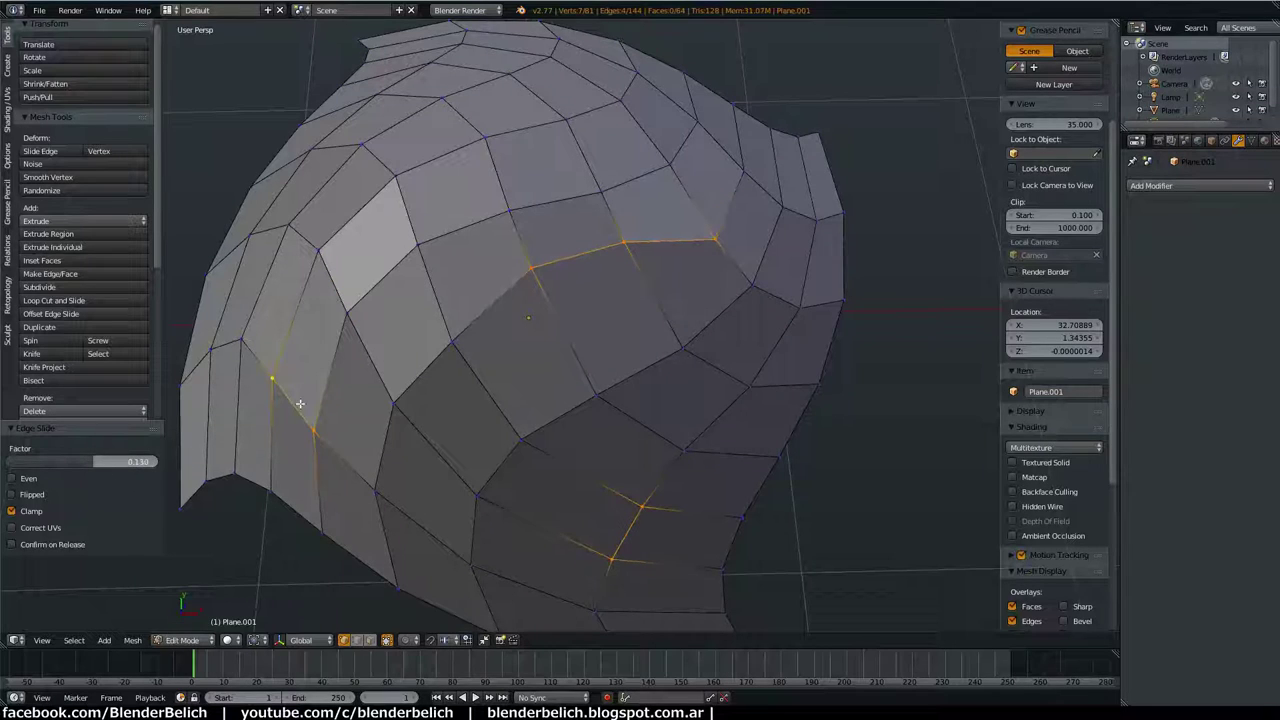
{"action": "mouse_move", "coordinate": [100, 461]}
{"action": "left_mouse_down"}
{"action": "mouse_move", "coordinate": [62, 463]}
{"action": "mouse_move", "coordinate": [30, 488]}
{"action": "left_mouse_up"}
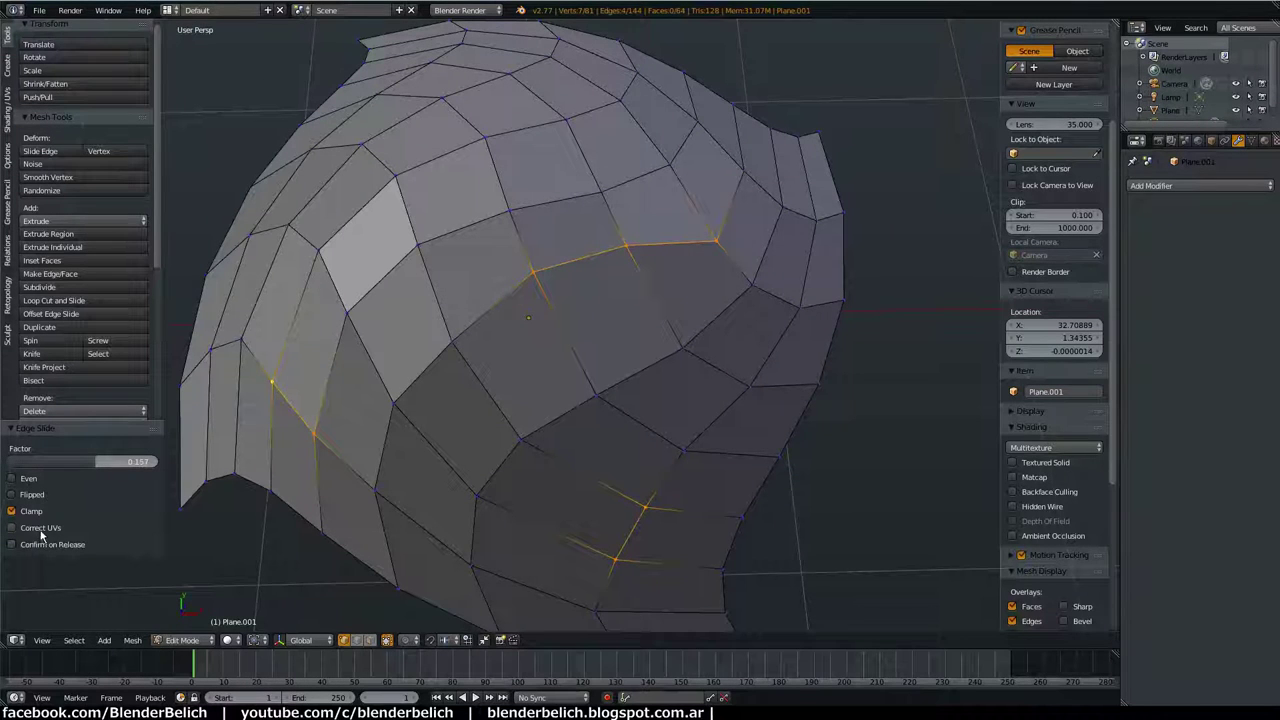
{"action": "key", "text": "g"}
{"action": "key", "text": "g"}
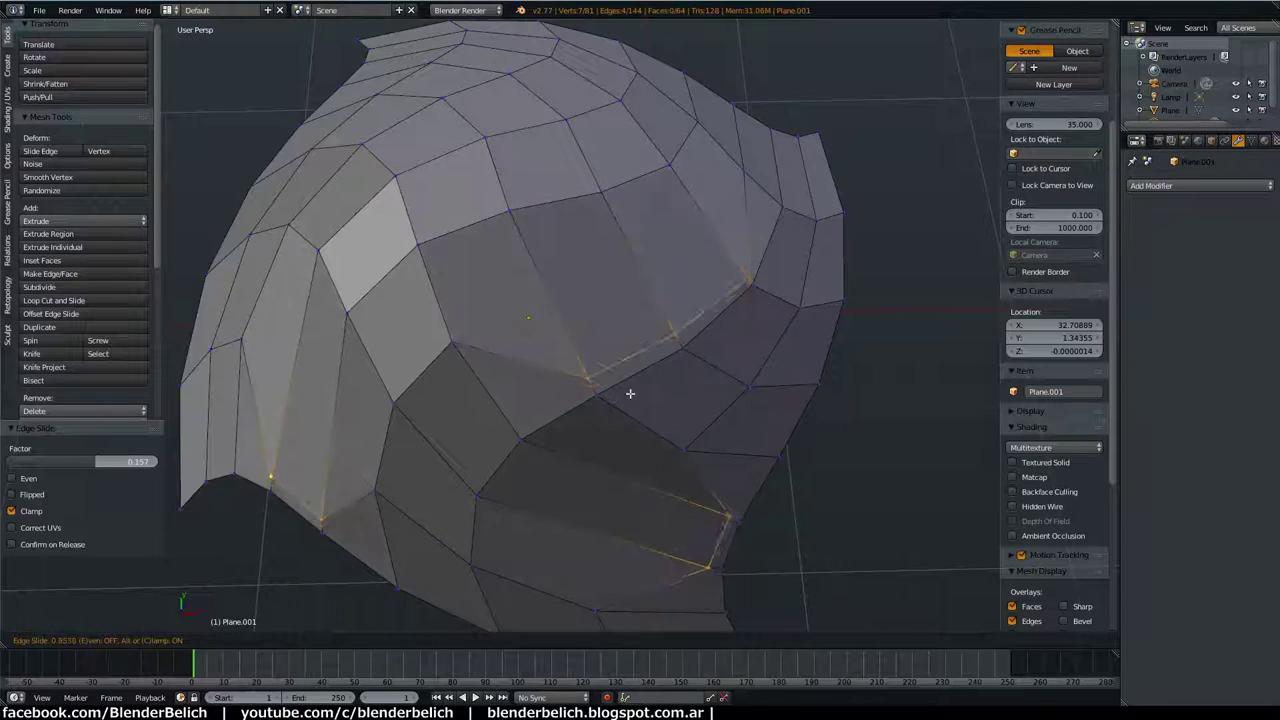
{"action": "left_click", "coordinate": [613, 335]}
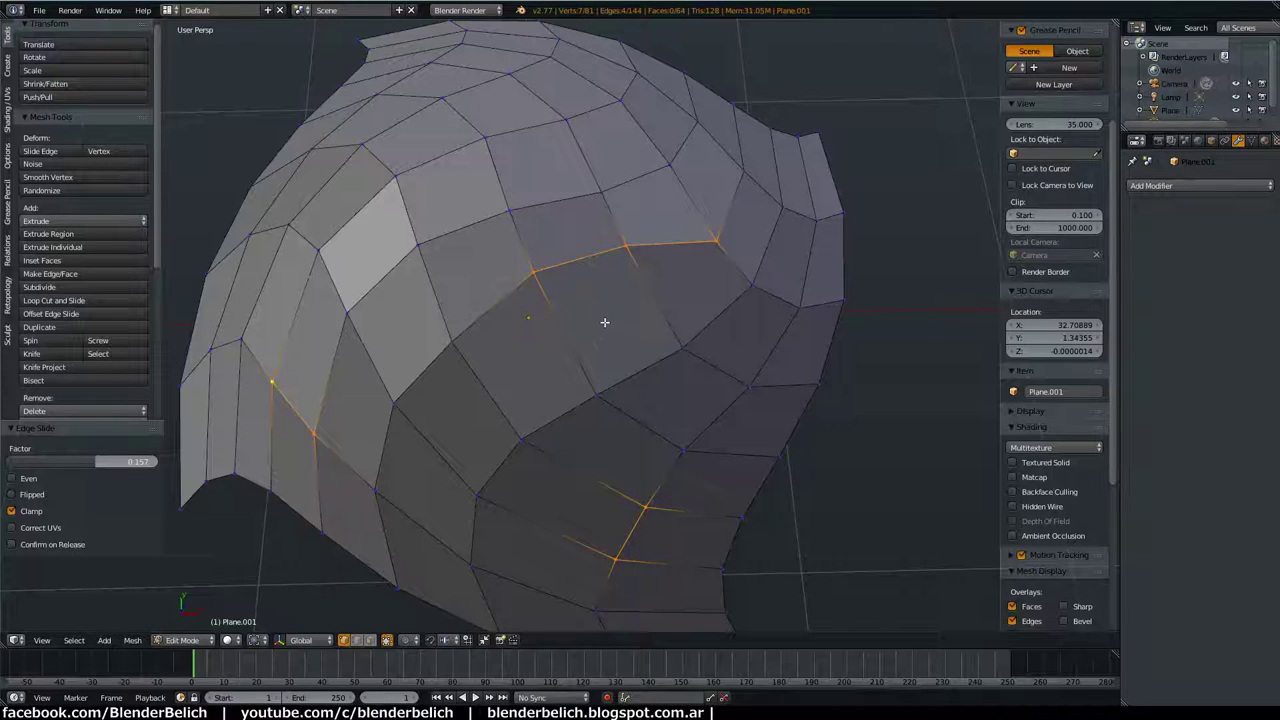
{"action": "scroll", "coordinate": [618, 285], "scroll_direction": "down", "scroll_amount": 3}
Step: Return to Object Mode and display the cube with Textured Solid shading
{"action": "key", "text": "Tab"}
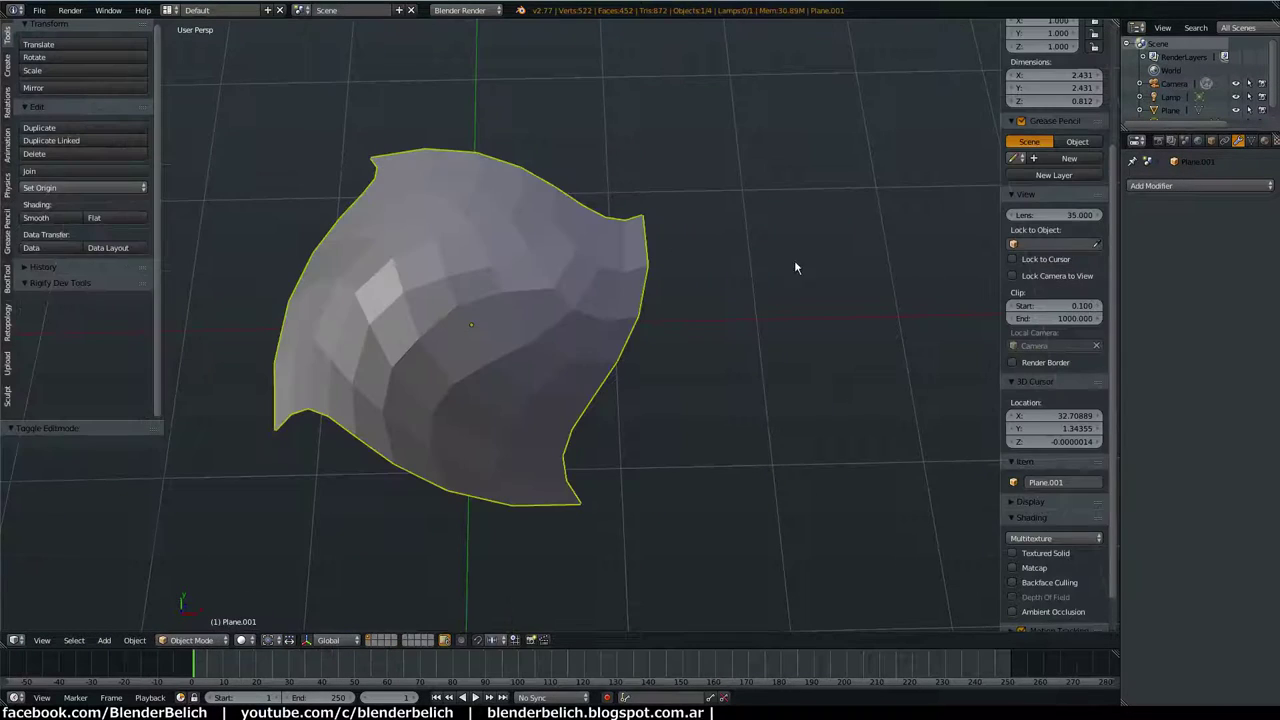
{"action": "scroll", "coordinate": [794, 262], "scroll_direction": "up", "scroll_amount": 4}
{"action": "scroll", "coordinate": [660, 260], "scroll_direction": "down", "scroll_amount": 3}
{"action": "scroll", "coordinate": [670, 285], "scroll_direction": "down", "scroll_amount": 3}
{"action": "mouse_move", "coordinate": [637, 283]}
{"action": "middle_mouse_down", "text": "shift"}
{"action": "mouse_move", "coordinate": [450, 316]}
{"action": "mouse_move", "coordinate": [470, 290]}
{"action": "middle_mouse_up", "text": "shift"}
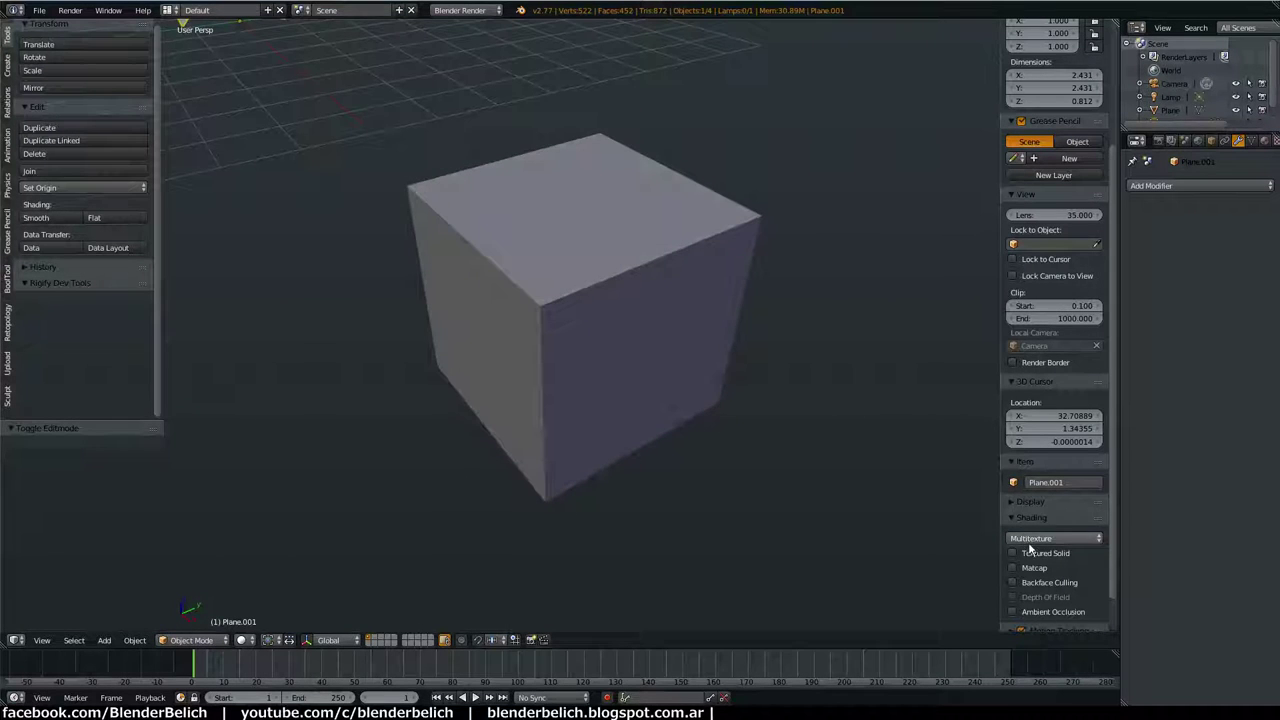
{"action": "left_click", "coordinate": [1012, 553]}
{"action": "scroll", "coordinate": [554, 351], "scroll_direction": "up", "scroll_amount": 2}
Step: Enter Edit Mode on the cube and slide an edge loop across it twice
{"action": "key", "text": "Tab"}
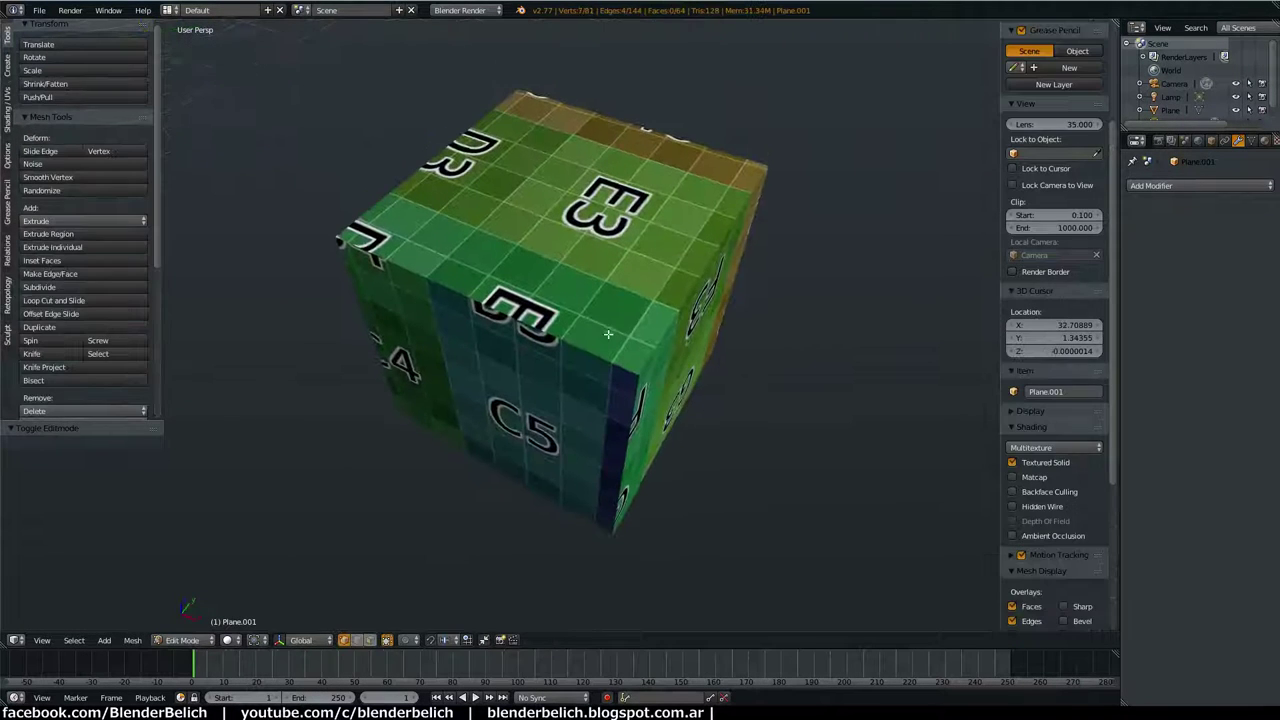
{"action": "key", "text": "Tab"}
{"action": "key", "text": "Tab"}
{"action": "right_click", "coordinate": [575, 340]}
{"action": "key", "text": "Tab"}
{"action": "scroll", "coordinate": [575, 339], "scroll_direction": "up", "scroll_amount": 2}
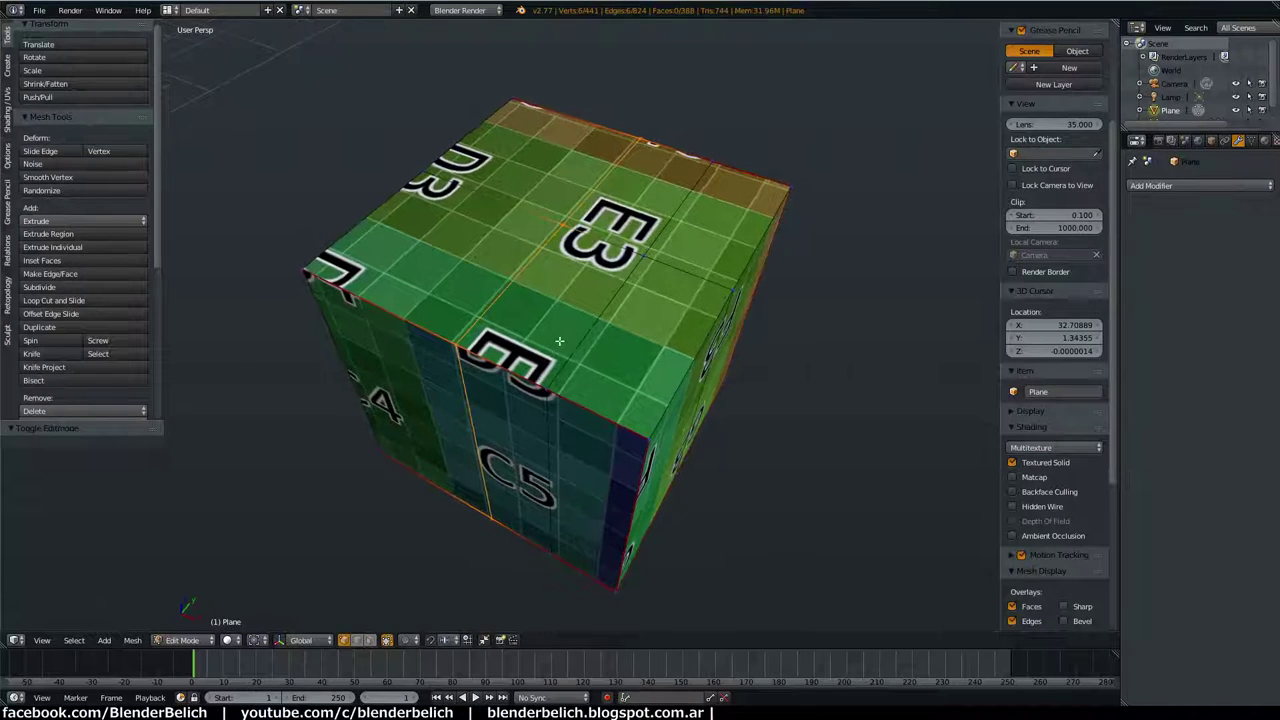
{"action": "key", "text": "g"}
{"action": "key", "text": "g"}
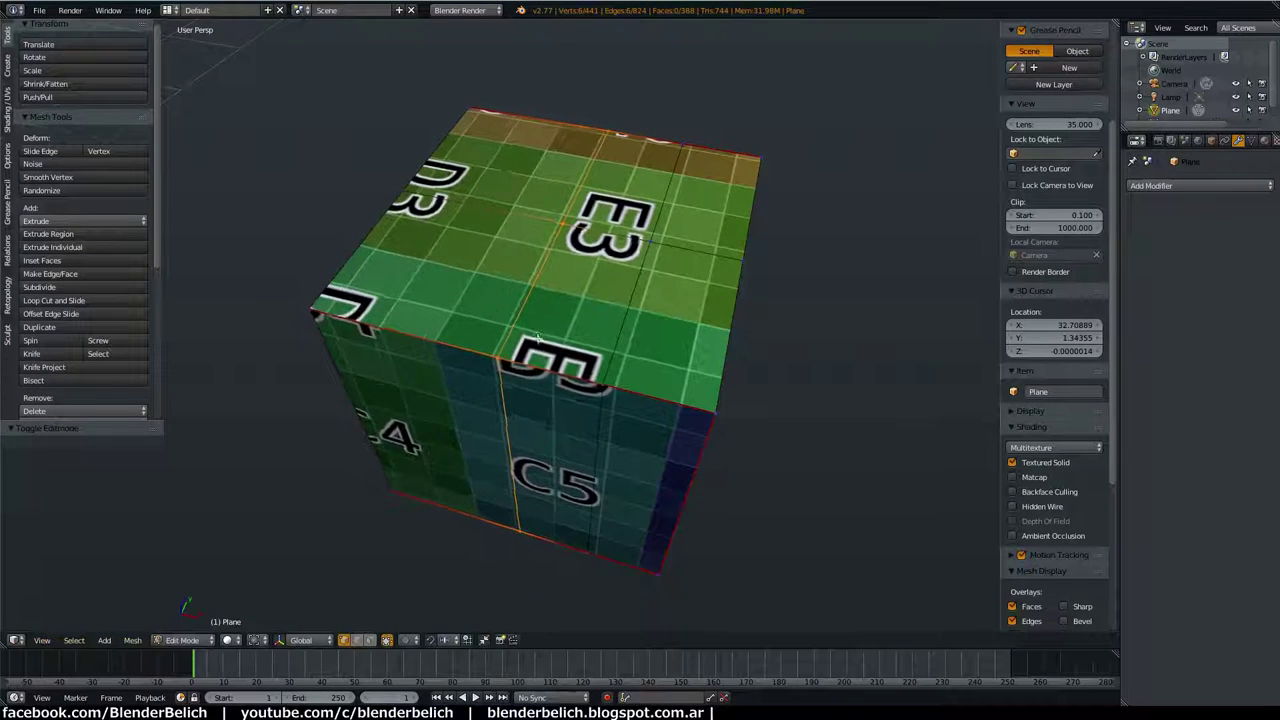
{"action": "left_click", "coordinate": [540, 344]}
{"action": "key", "text": "g"}
{"action": "key", "text": "g"}
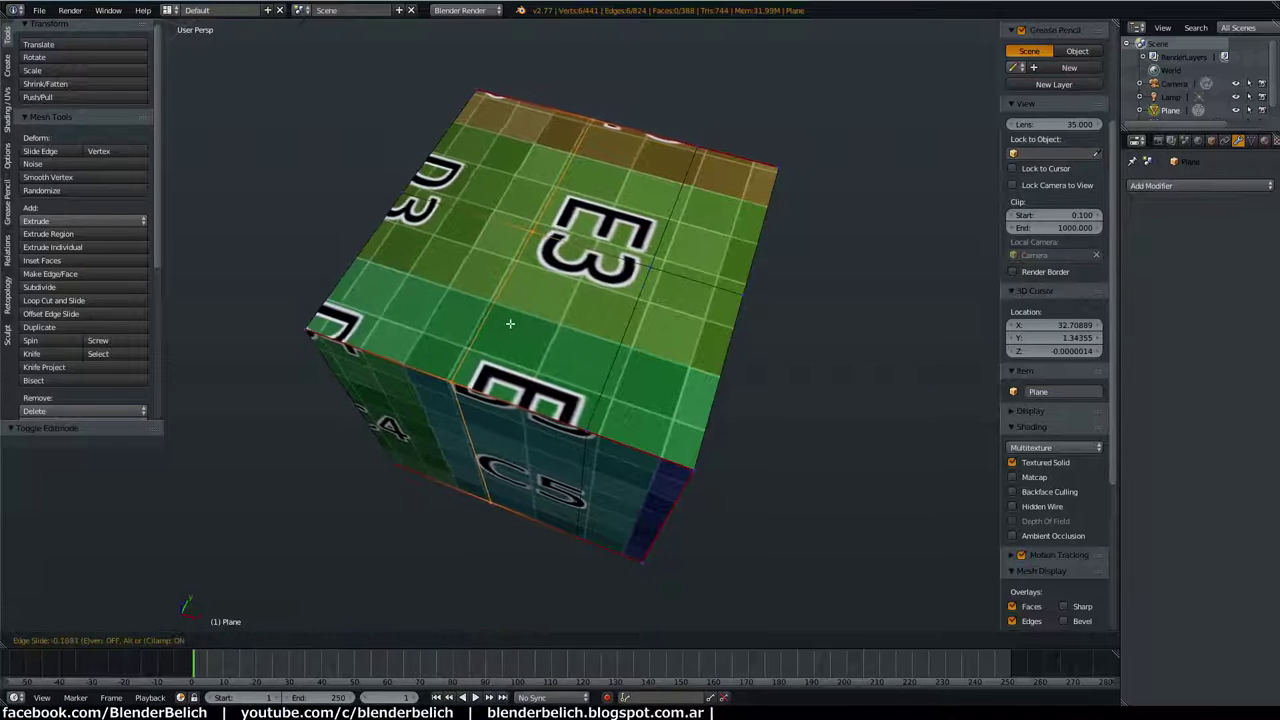
{"action": "left_click", "coordinate": [447, 302]}
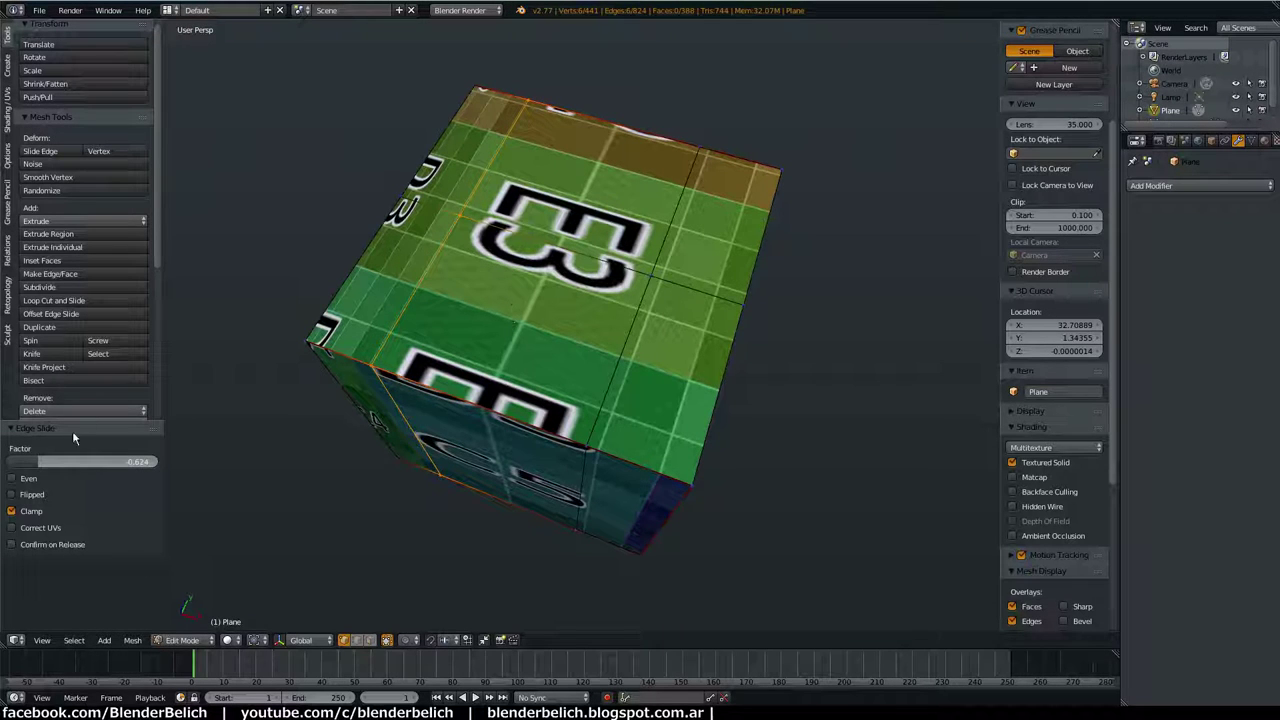
Step: Enable Correct UVs, lower the factor to 0.429, and slide the loop again by the C5 face
{"action": "left_click", "coordinate": [43, 529]}
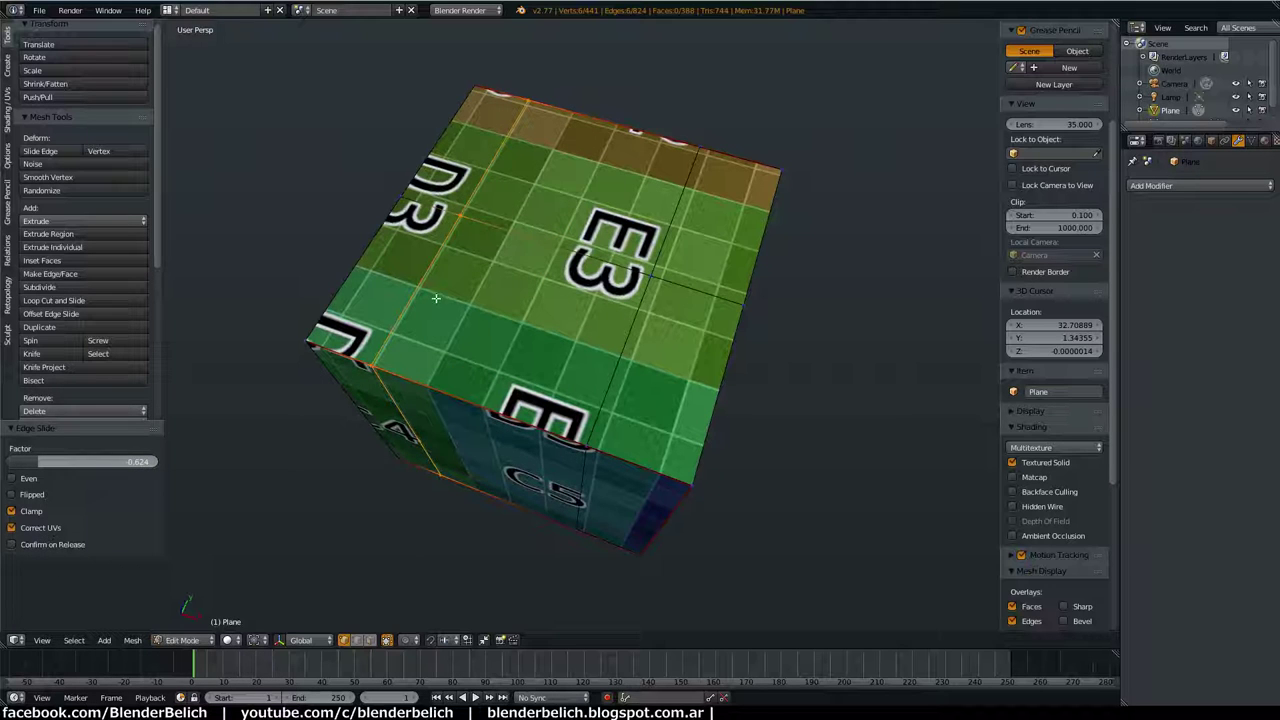
{"action": "key", "text": "g"}
{"action": "key", "text": "g"}
{"action": "left_click", "coordinate": [520, 290]}
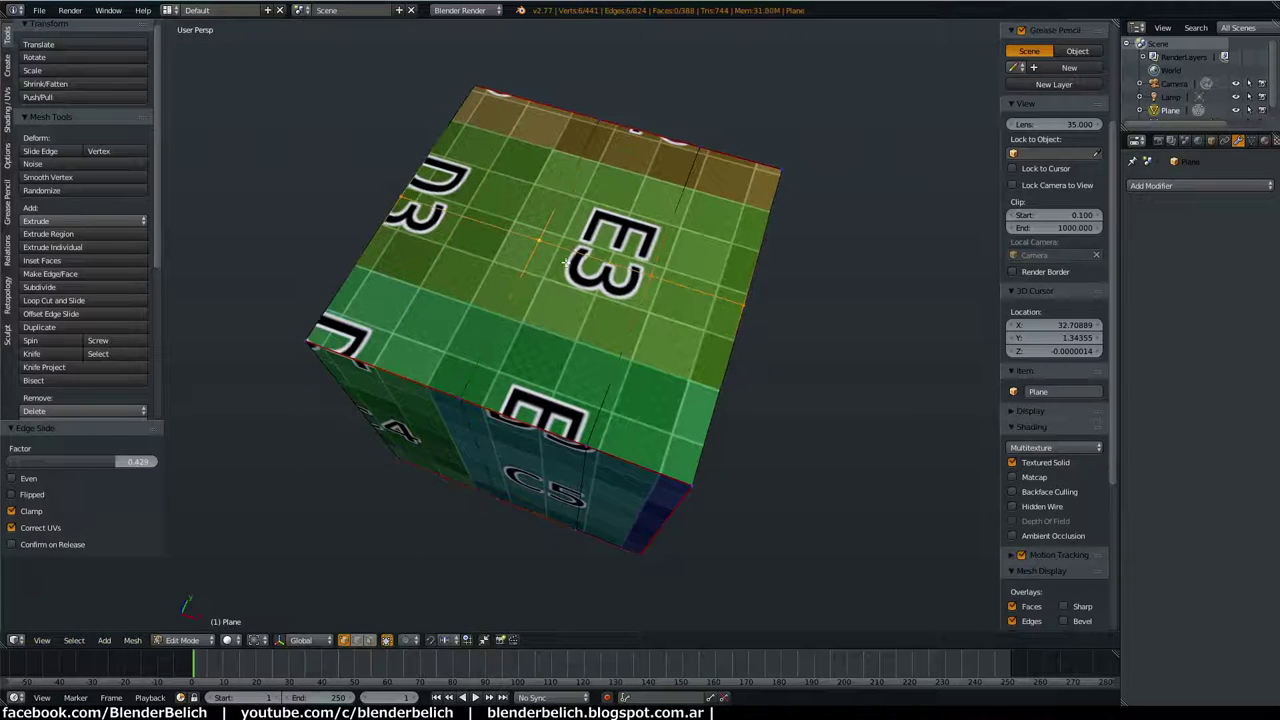
{"action": "middle_click_drag", "start_coordinate": [520, 290], "coordinate": [512, 296]}
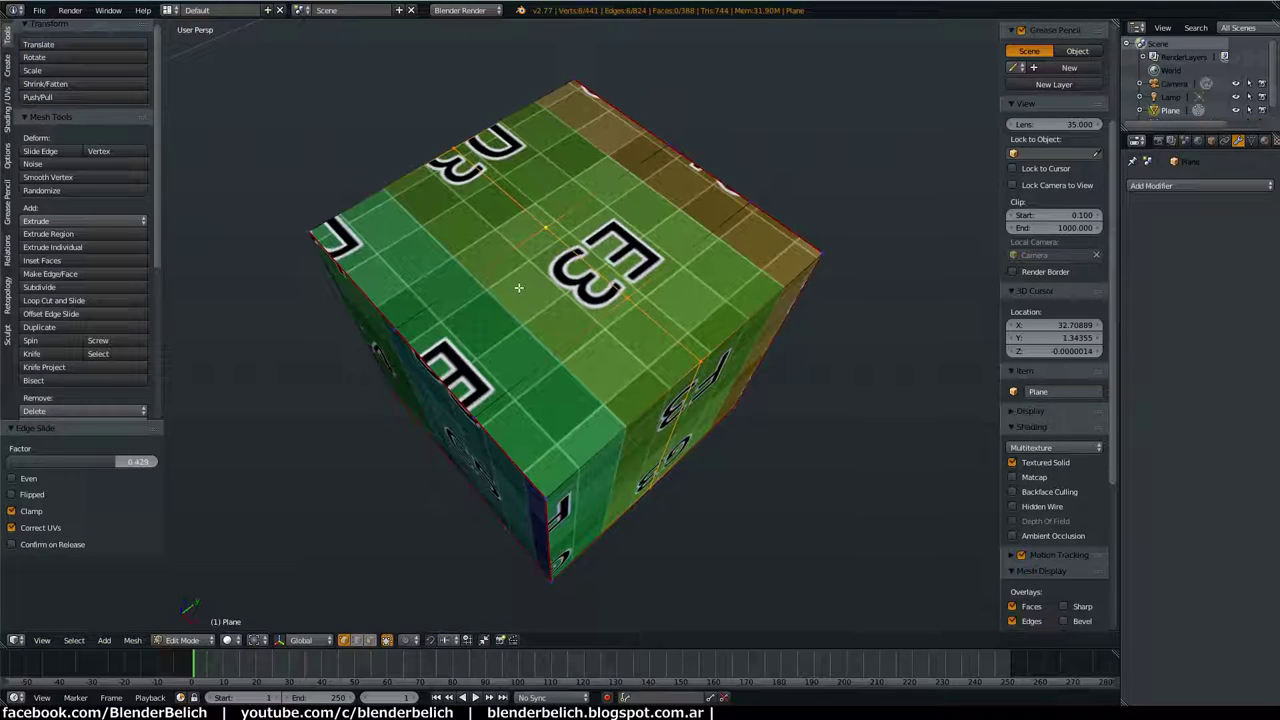
{"action": "key", "text": "g"}
{"action": "key", "text": "g"}
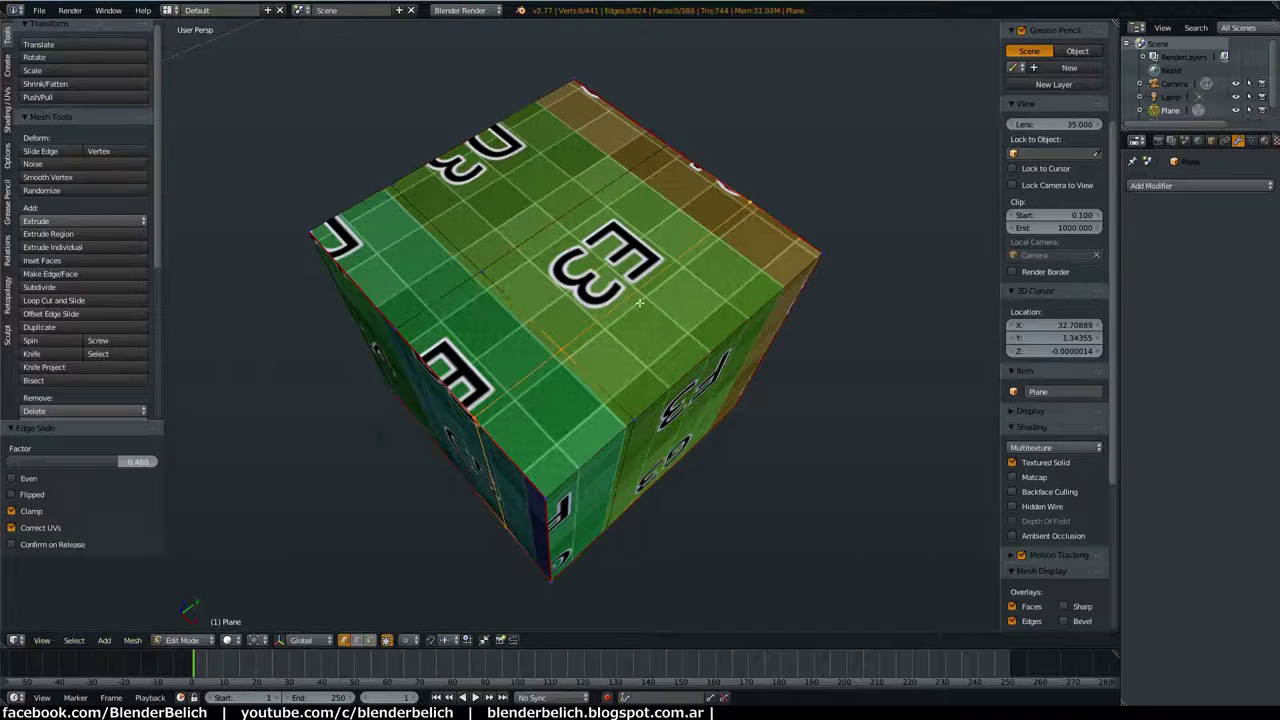
{"action": "middle_click_drag", "start_coordinate": [665, 285], "coordinate": [637, 305]}
{"action": "key", "text": "g"}
{"action": "key", "text": "g"}
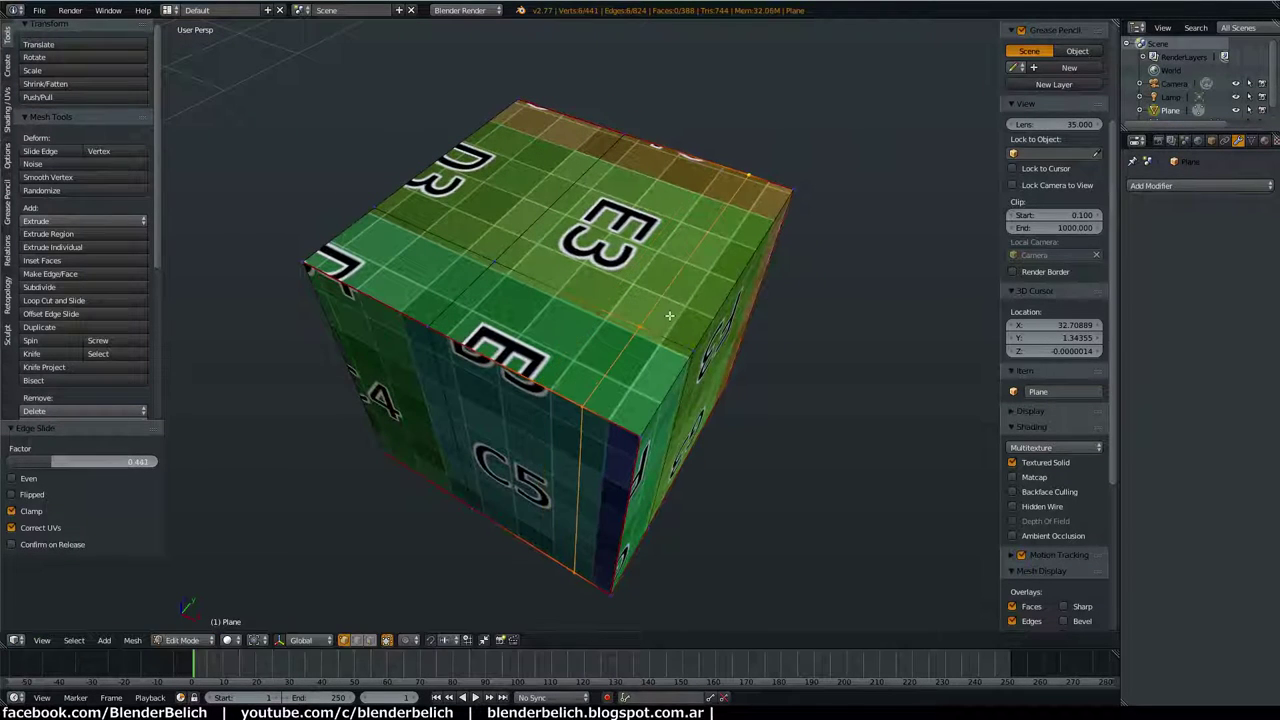
{"action": "left_click", "coordinate": [476, 298]}
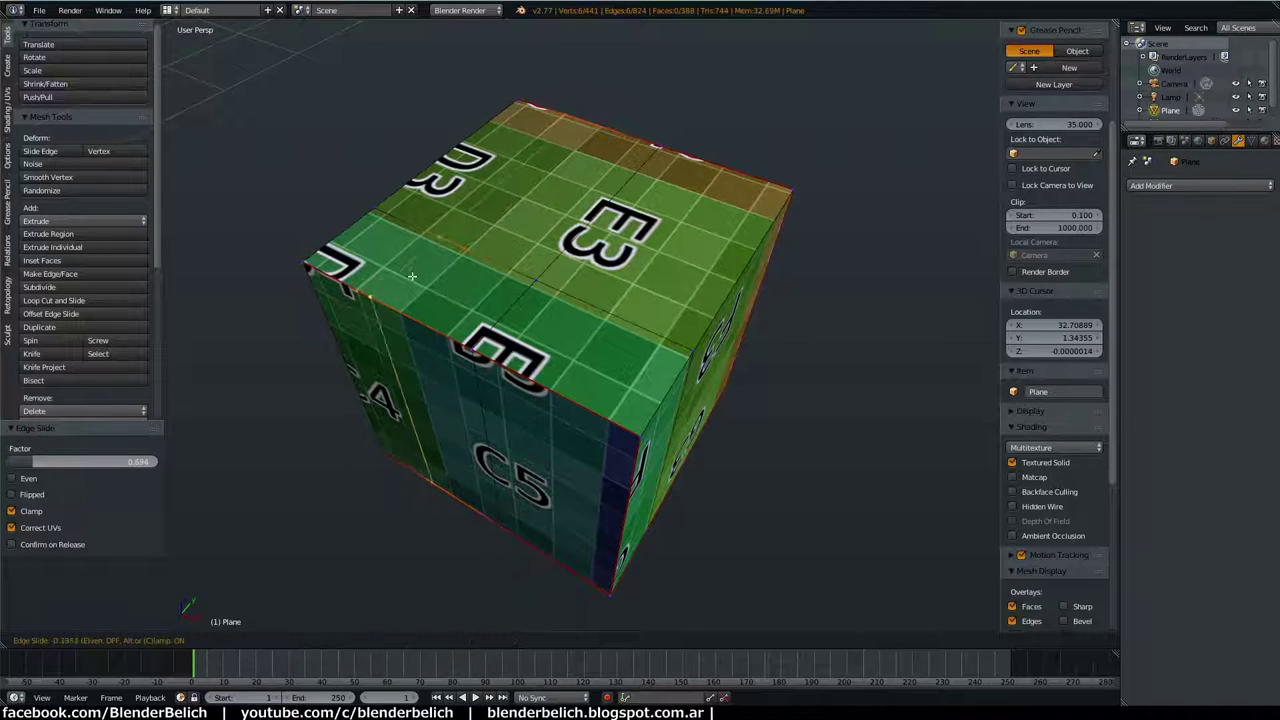
Step: Set the factor to 0.536, disable Correct UVs, and slide the loop to factor 0.349
{"action": "left_click_drag", "start_coordinate": [100, 461], "coordinate": [78, 461]}
{"action": "left_click", "coordinate": [47, 522]}
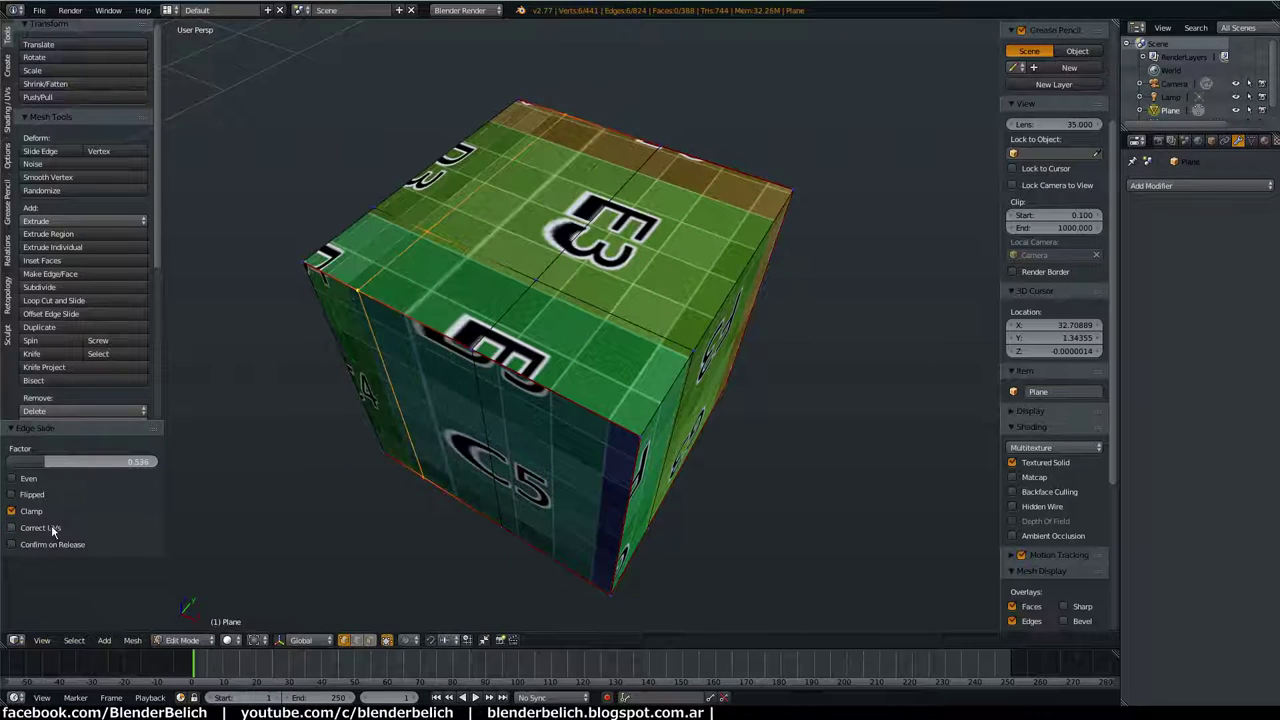
{"action": "middle_click_drag", "start_coordinate": [450, 290], "coordinate": [462, 305]}
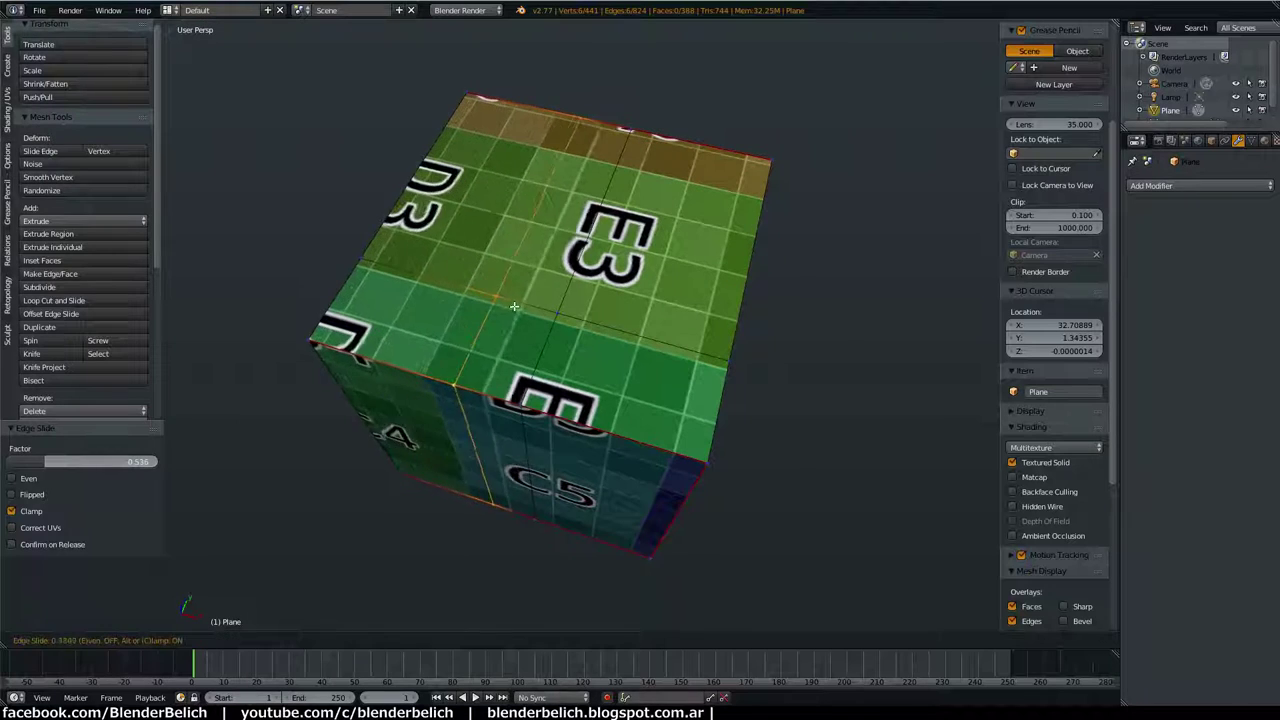
{"action": "key", "text": "g"}
{"action": "key", "text": "g"}
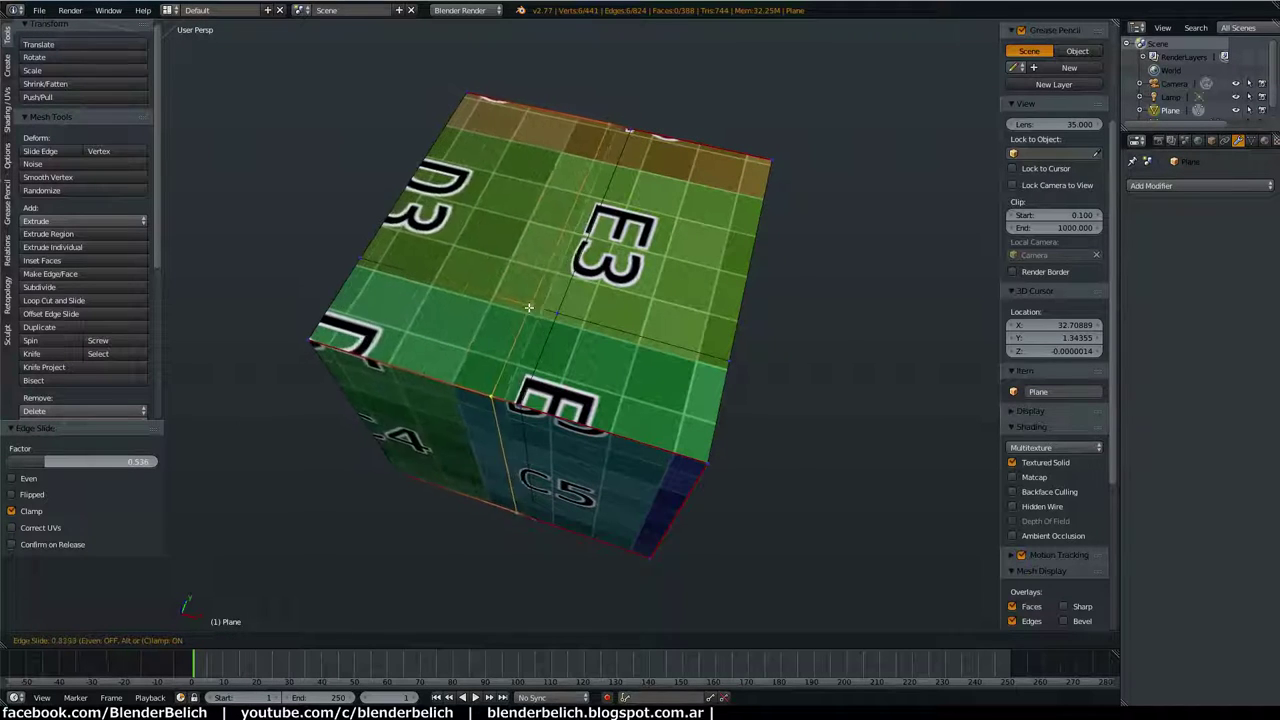
{"action": "left_click", "coordinate": [492, 296]}
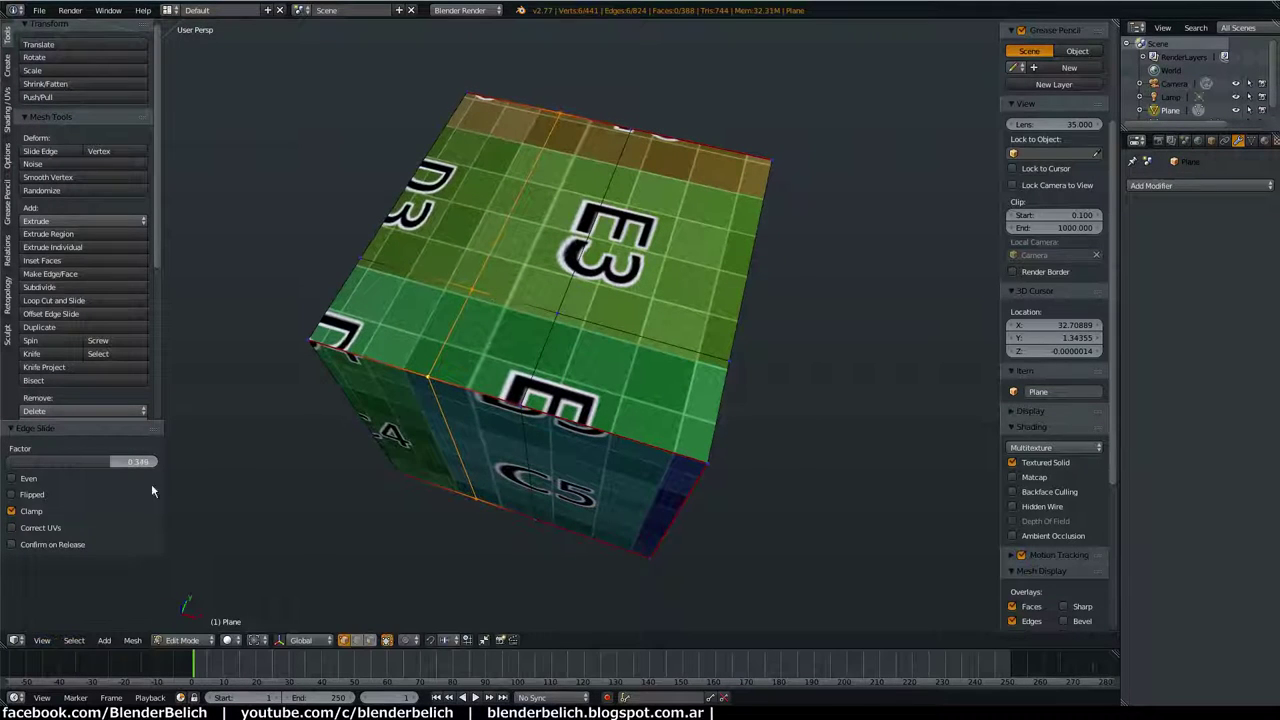
{"action": "left_click", "coordinate": [54, 529]}
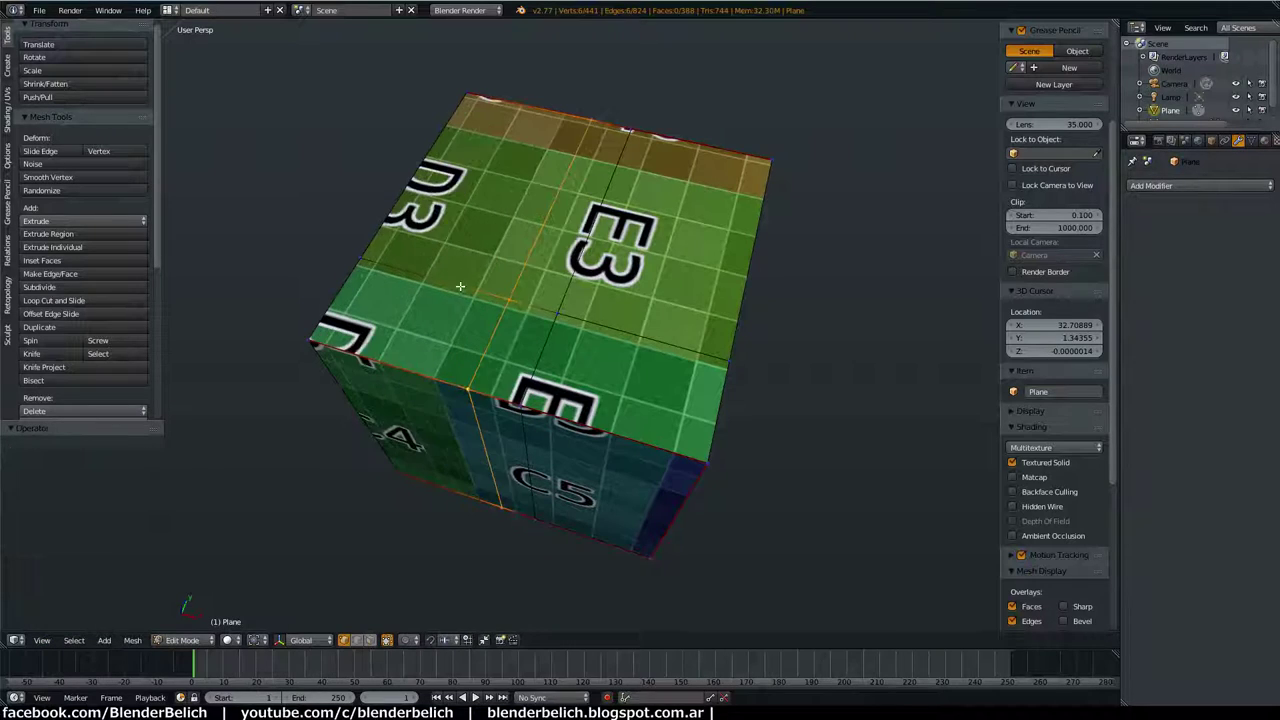
{"action": "scroll", "coordinate": [496, 342], "scroll_direction": "down", "scroll_amount": 2}
{"action": "middle_click_drag", "start_coordinate": [496, 342], "coordinate": [700, 280]}
Step: Return to Object Mode, centre the view on the bowl, and enter its Edit Mode
{"action": "scroll", "coordinate": [700, 280], "scroll_direction": "up", "scroll_amount": 3}
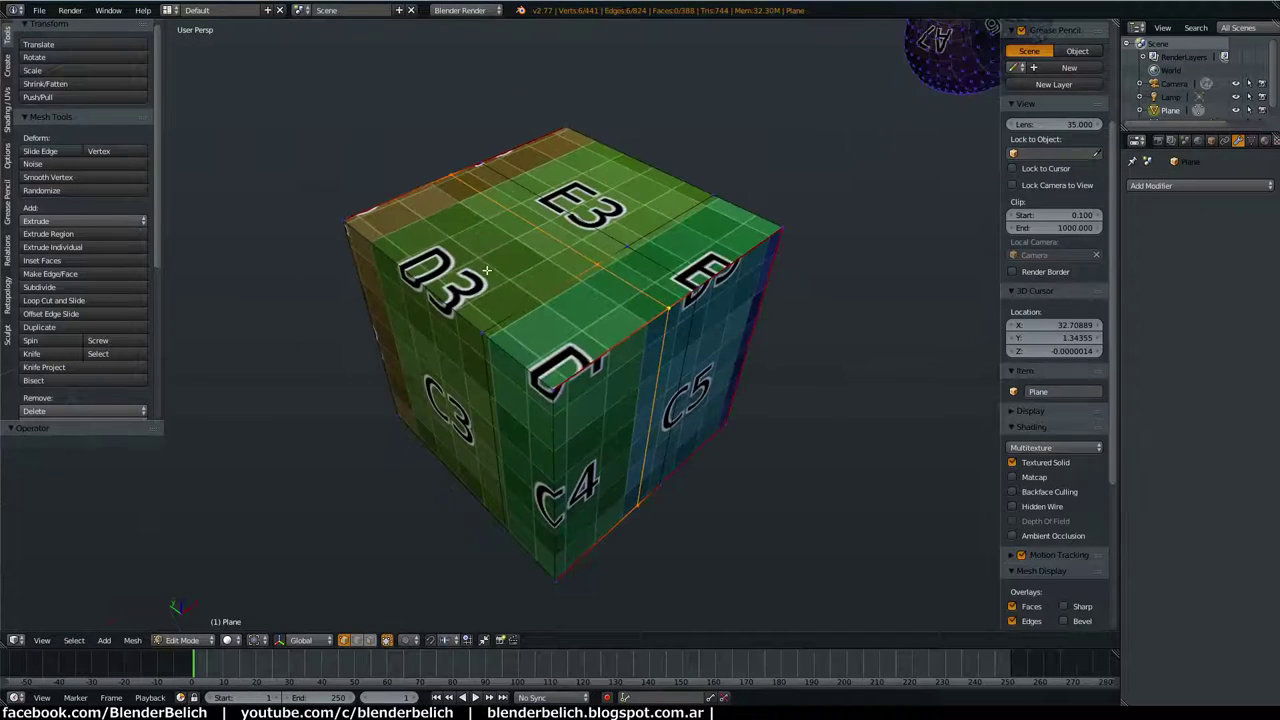
{"action": "key", "text": "Tab"}
{"action": "mouse_move", "coordinate": [770, 252]}
{"action": "middle_mouse_down"}
{"action": "mouse_move", "coordinate": [523, 337]}
{"action": "mouse_move", "coordinate": [783, 249]}
{"action": "mouse_move", "coordinate": [788, 280]}
{"action": "mouse_move", "coordinate": [407, 402]}
{"action": "middle_mouse_up"}
{"action": "scroll", "coordinate": [650, 322], "scroll_direction": "up", "scroll_amount": 3}
{"action": "middle_click_drag", "start_coordinate": [650, 363], "coordinate": [680, 317], "text": "shift"}
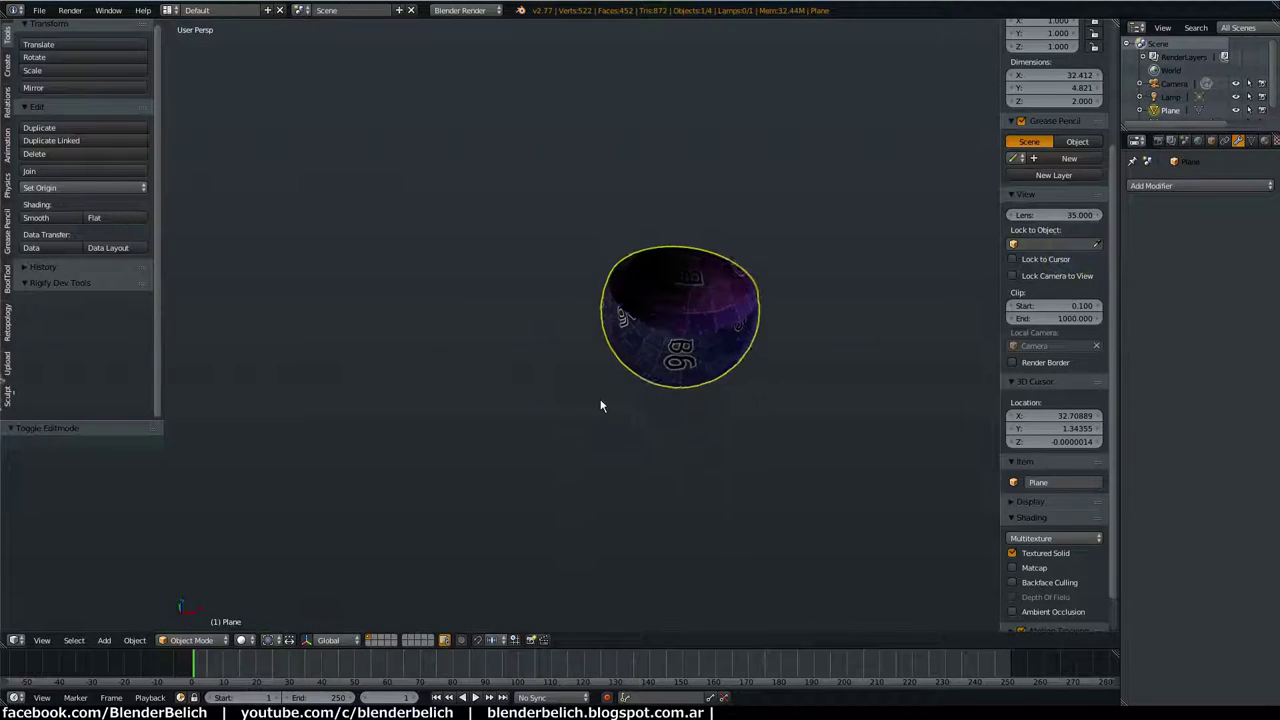
{"action": "key", "text": "Tab"}
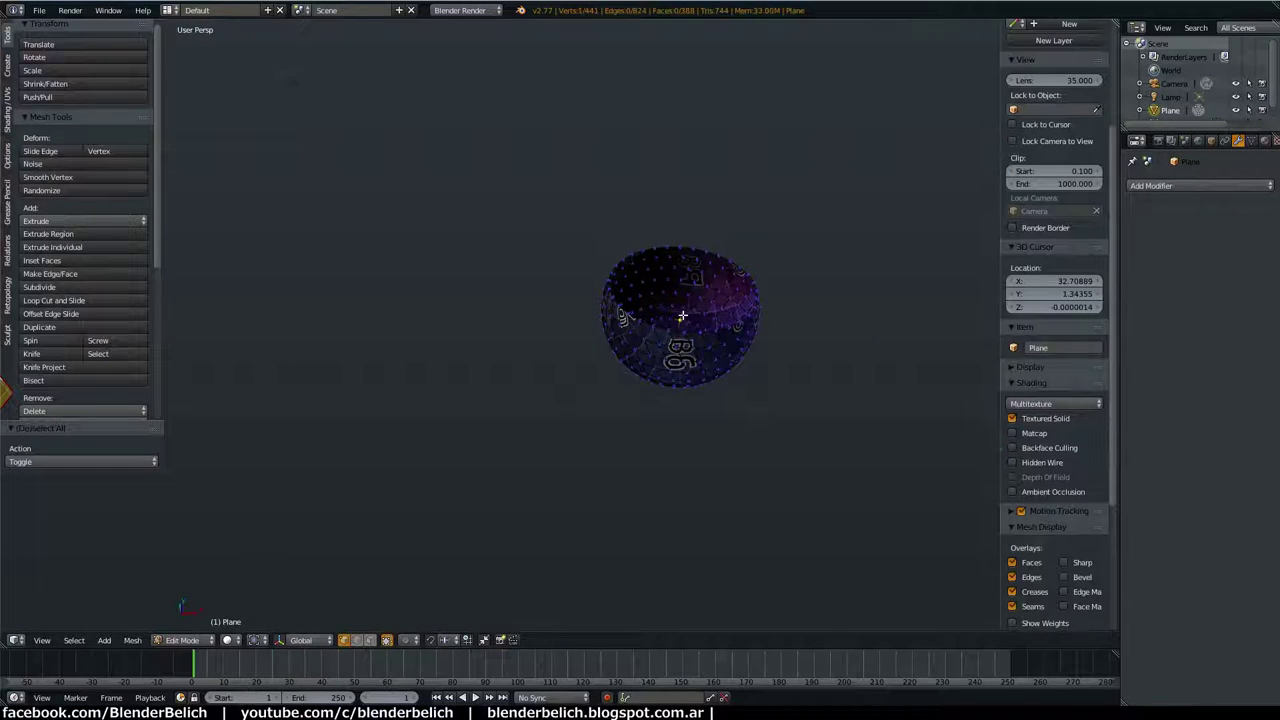
{"action": "scroll", "coordinate": [682, 316], "scroll_direction": "up", "scroll_amount": 10}
{"action": "scroll", "coordinate": [629, 226], "scroll_direction": "down", "scroll_amount": 5}
{"action": "mouse_move", "coordinate": [600, 374]}
{"action": "middle_mouse_down"}
{"action": "mouse_move", "coordinate": [608, 384]}
{"action": "mouse_move", "coordinate": [586, 294]}
{"action": "mouse_move", "coordinate": [652, 342]}
{"action": "middle_mouse_up"}
Step: Turn off Textured Solid and draw a Grease Pencil line around the bowl's rim
{"action": "left_click", "coordinate": [1034, 421]}
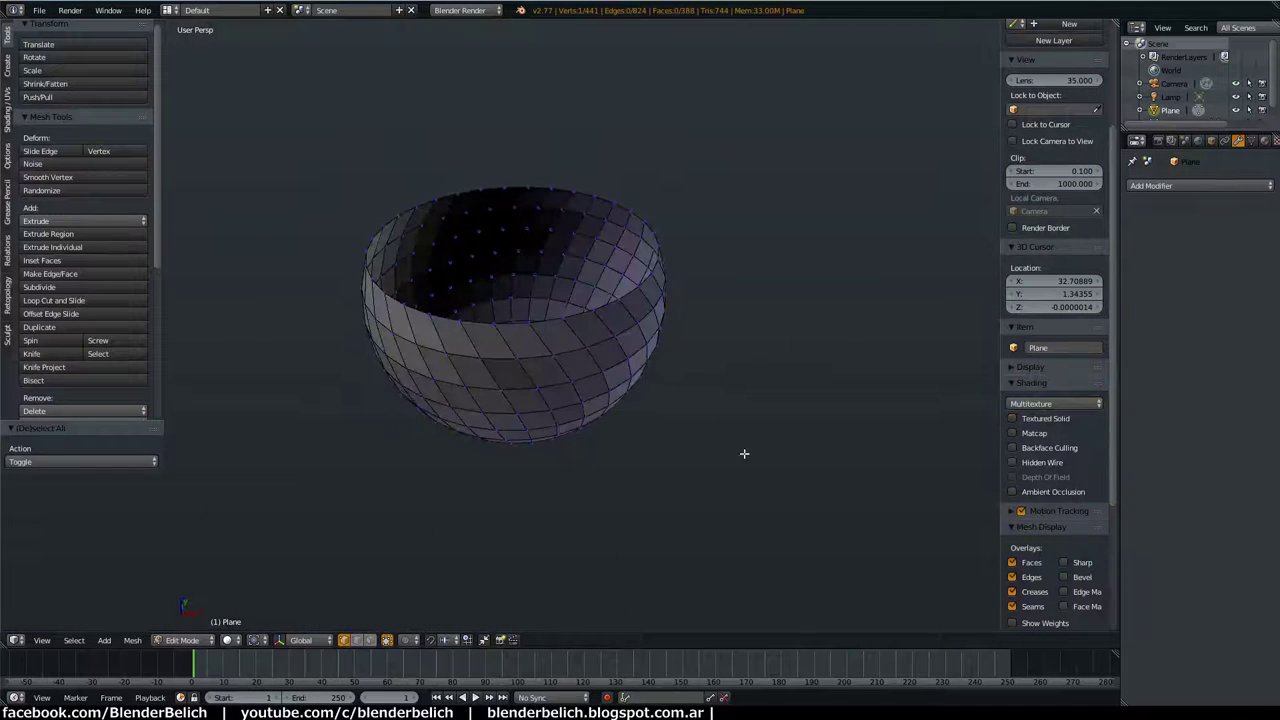
{"action": "scroll", "coordinate": [534, 320], "scroll_direction": "up", "scroll_amount": 3}
{"action": "mouse_move", "coordinate": [534, 320]}
{"action": "middle_mouse_down"}
{"action": "mouse_move", "coordinate": [534, 377]}
{"action": "mouse_move", "coordinate": [523, 286]}
{"action": "mouse_move", "coordinate": [551, 300]}
{"action": "mouse_move", "coordinate": [543, 329]}
{"action": "mouse_move", "coordinate": [522, 304]}
{"action": "middle_mouse_up"}
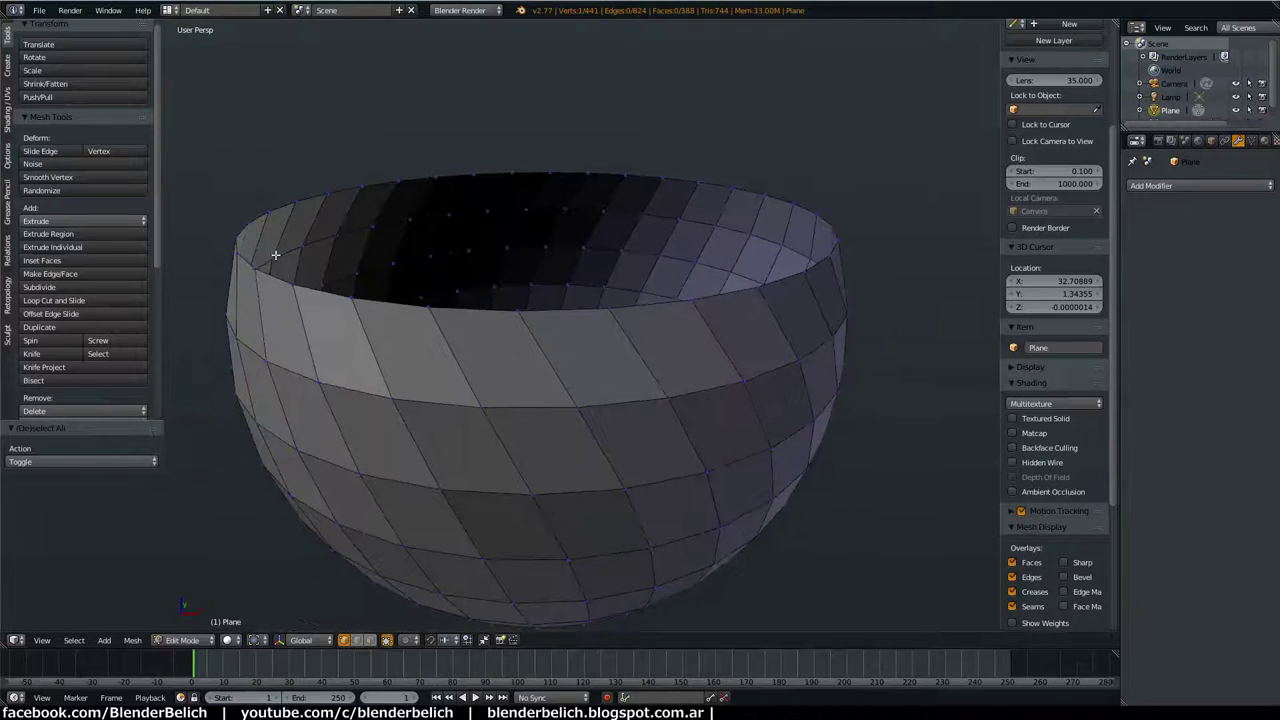
{"action": "mouse_move", "coordinate": [237, 237]}
{"action": "left_mouse_down"}
{"action": "mouse_move", "coordinate": [247, 258]}
{"action": "mouse_move", "coordinate": [334, 287]}
{"action": "mouse_move", "coordinate": [580, 306]}
{"action": "mouse_move", "coordinate": [755, 280]}
{"action": "mouse_move", "coordinate": [826, 248]}
{"action": "mouse_move", "coordinate": [814, 208]}
{"action": "left_mouse_up"}
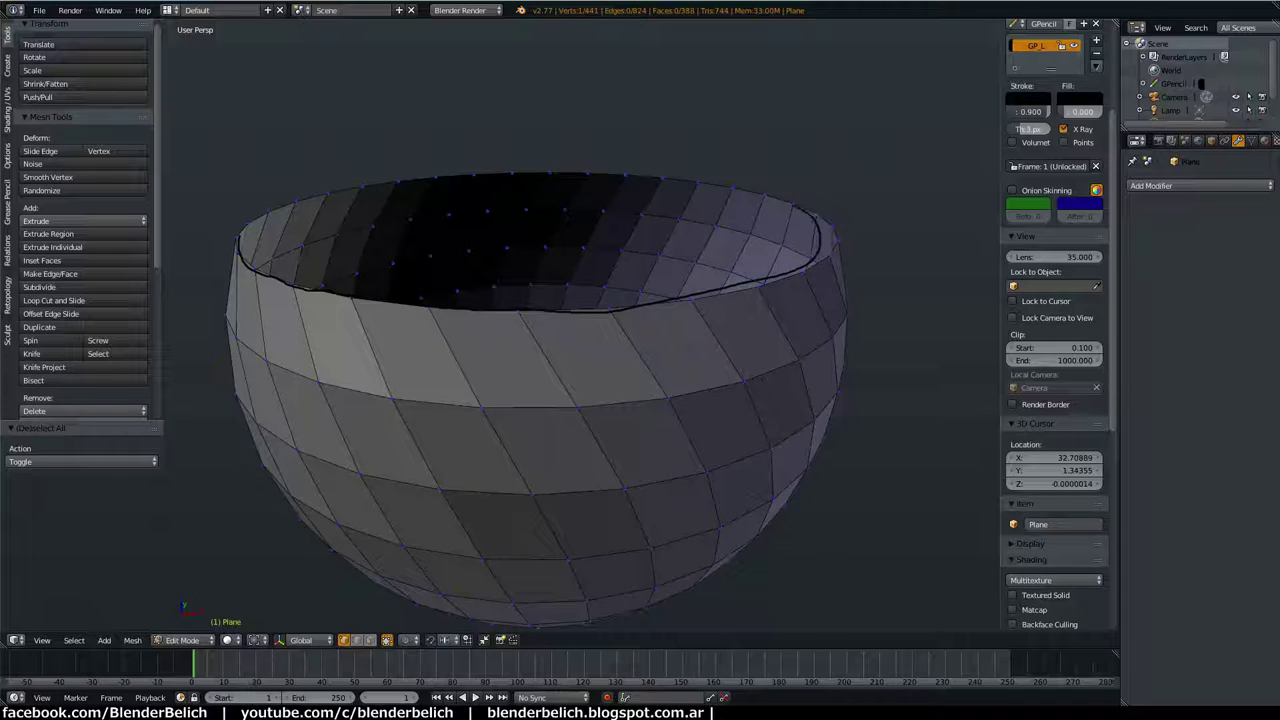
Step: Change the Grease Pencil stroke colour to red
{"action": "scroll", "coordinate": [1048, 84], "scroll_direction": "up", "scroll_amount": 2}
{"action": "left_click", "coordinate": [1028, 148]}
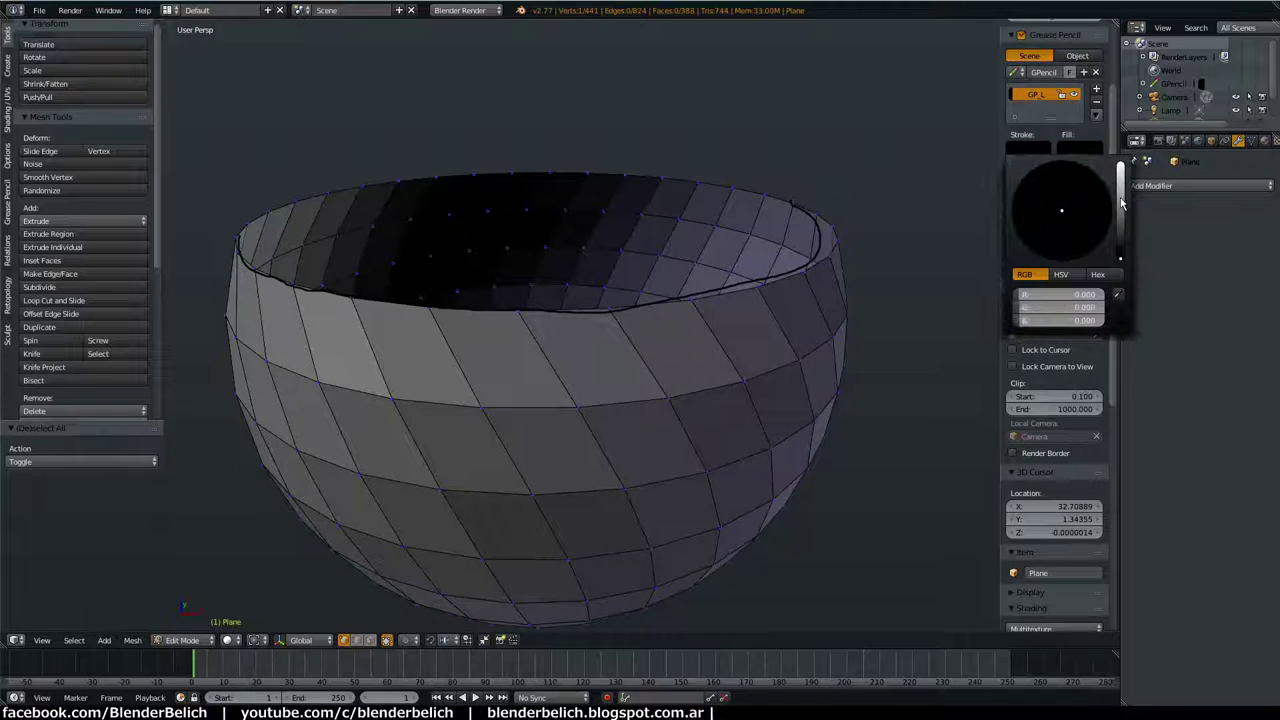
{"action": "left_click_drag", "start_coordinate": [1121, 208], "coordinate": [1121, 163]}
{"action": "mouse_move", "coordinate": [1062, 210]}
{"action": "left_mouse_down"}
{"action": "mouse_move", "coordinate": [1089, 201]}
{"action": "mouse_move", "coordinate": [1064, 241]}
{"action": "mouse_move", "coordinate": [1045, 238]}
{"action": "mouse_move", "coordinate": [1063, 241]}
{"action": "mouse_move", "coordinate": [1063, 260]}
{"action": "left_mouse_up"}
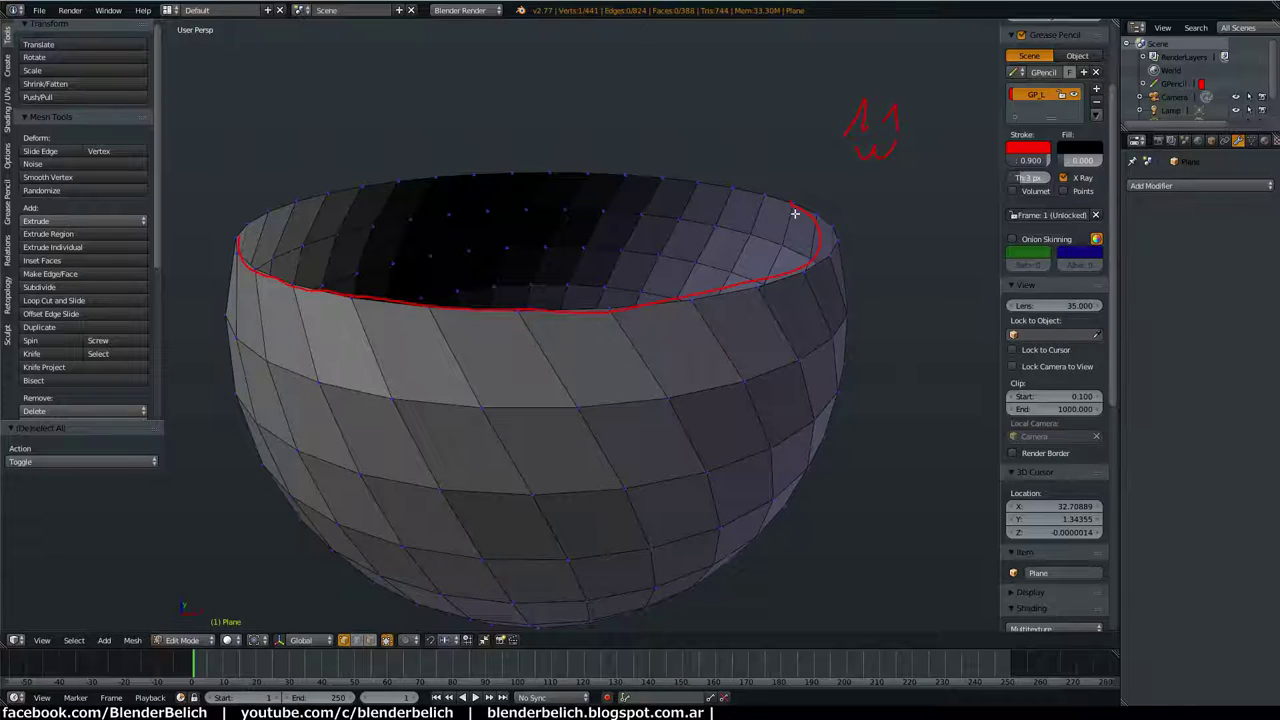
Step: In Edit Strokes, delete the stray scribbled annotation and return to mesh Edit Mode
{"action": "key", "text": "d+q"}
{"action": "left_click", "coordinate": [883, 170]}
{"action": "key", "text": "a"}
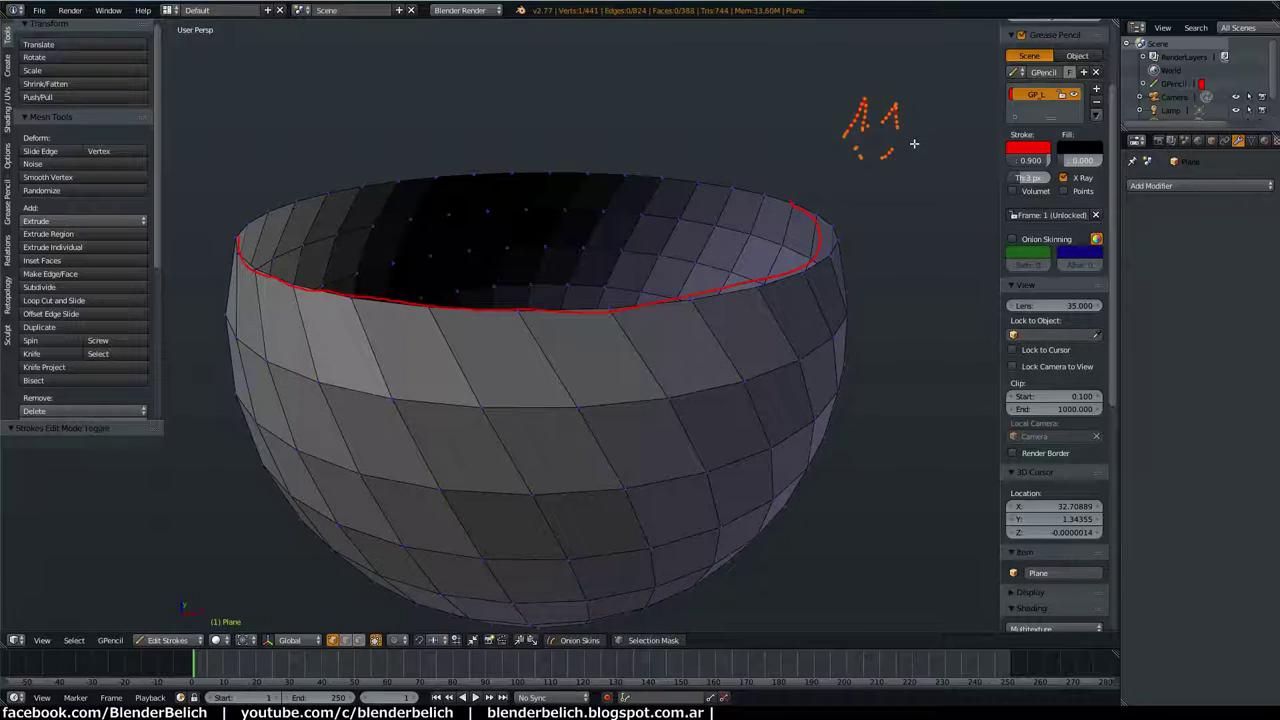
{"action": "key", "text": "x"}
{"action": "left_click", "coordinate": [913, 141]}
{"action": "key", "text": "Tab"}
{"action": "key", "text": "Tab"}
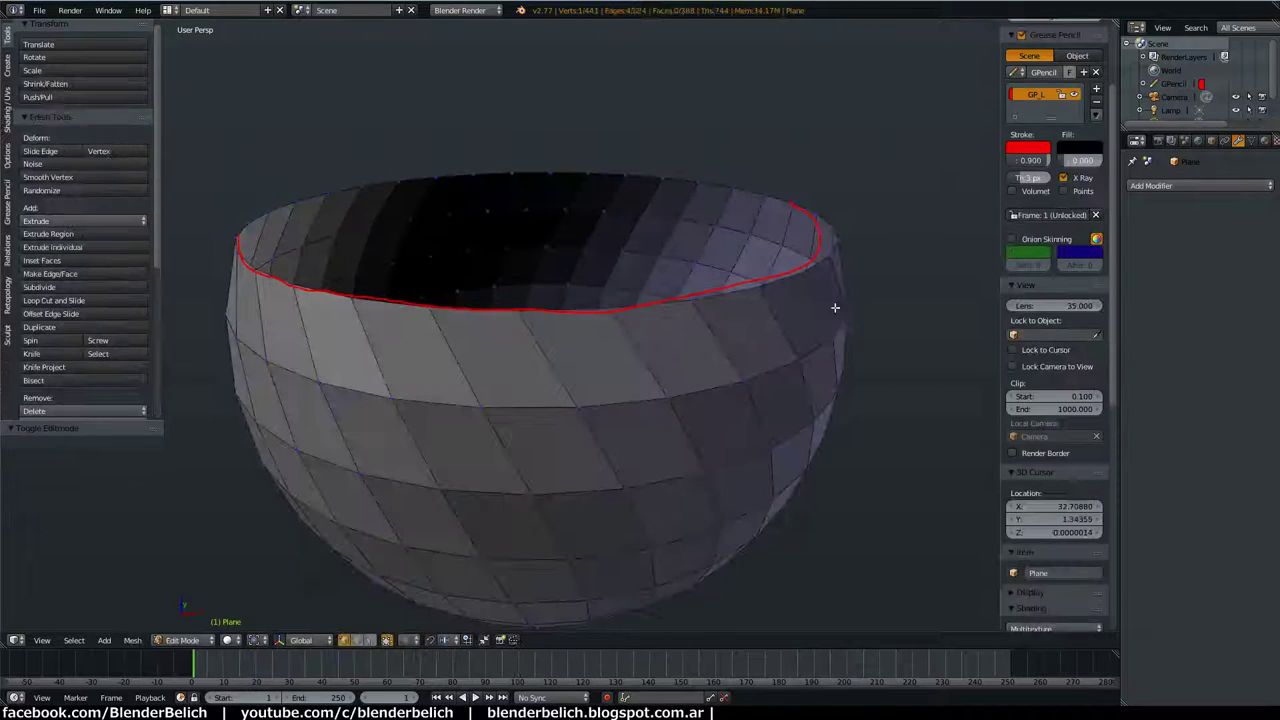
Step: Slide the bowl's top rim loop upward above the red line, then select one side edge
{"action": "right_click", "coordinate": [586, 171], "text": "alt"}
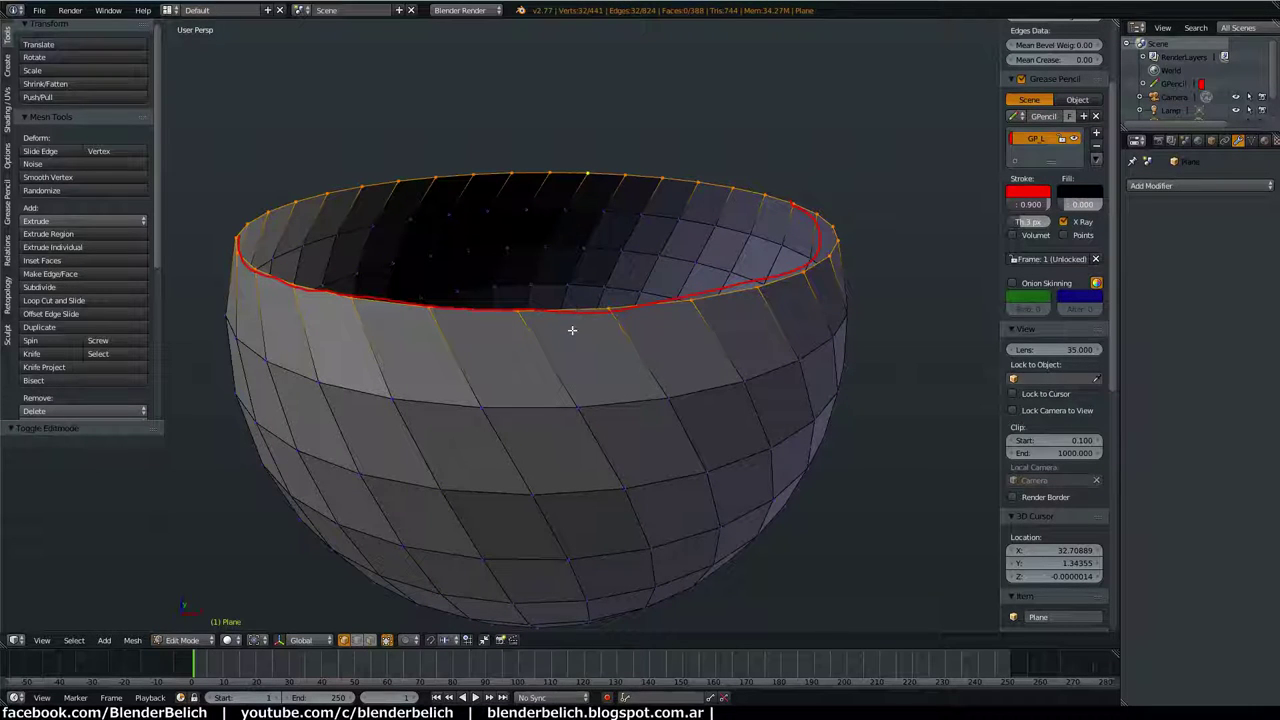
{"action": "key", "text": "g"}
{"action": "key", "text": "g"}
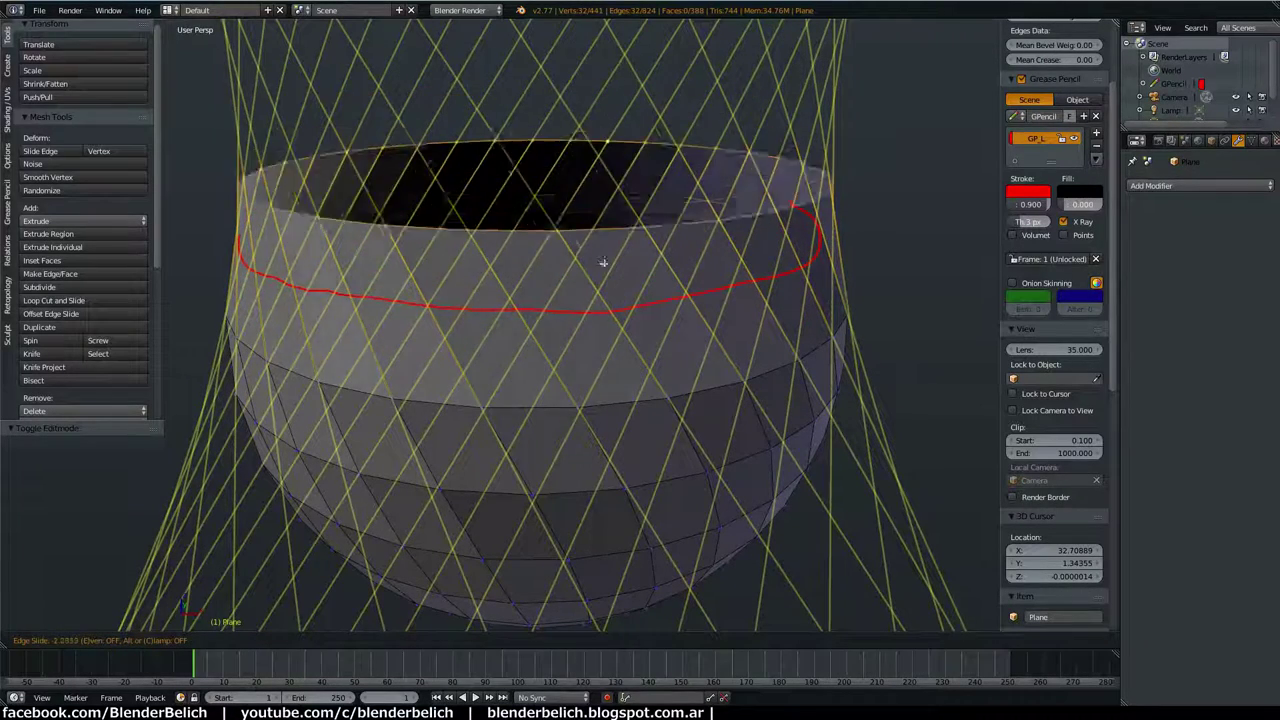
{"action": "left_click", "coordinate": [591, 249]}
{"action": "mouse_move", "coordinate": [591, 249]}
{"action": "middle_mouse_down"}
{"action": "mouse_move", "coordinate": [580, 406]}
{"action": "mouse_move", "coordinate": [566, 374]}
{"action": "middle_mouse_up"}
{"action": "right_click", "coordinate": [560, 376]}
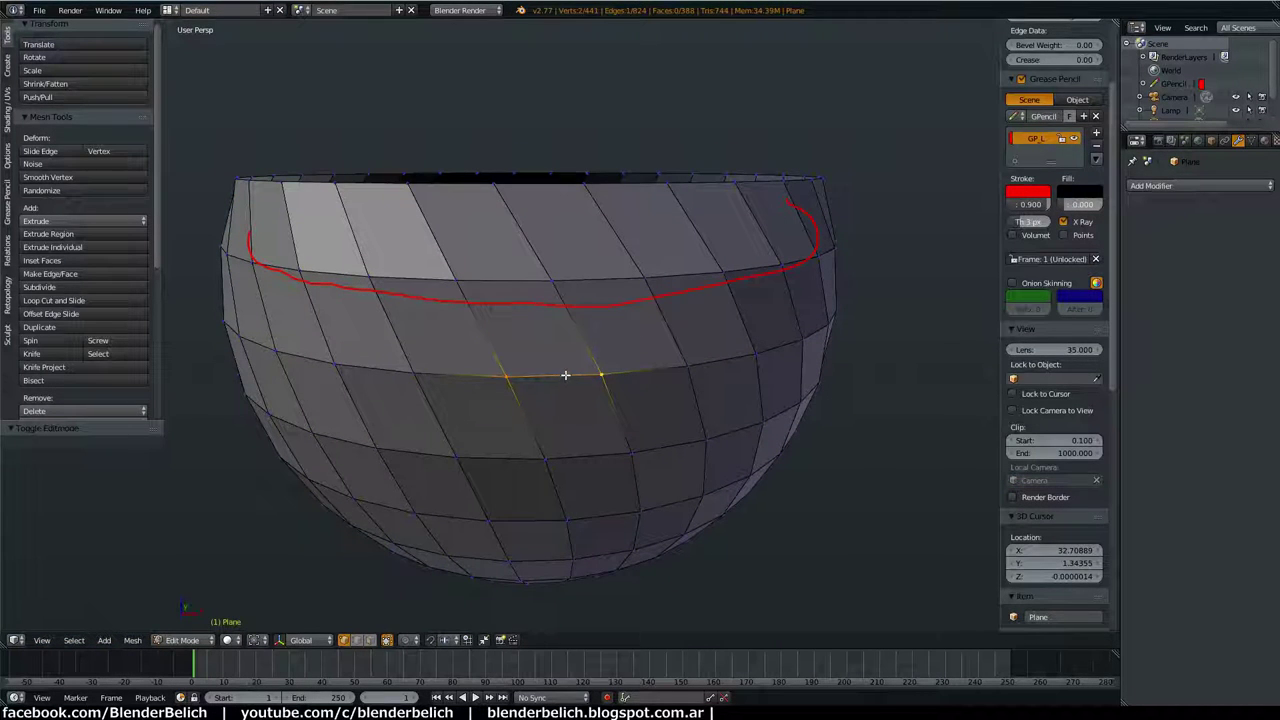
Step: Slide the bowl's side edge slightly lower, then slide it to another position
{"action": "middle_click_drag", "start_coordinate": [563, 374], "coordinate": [566, 401]}
{"action": "key", "text": "g"}
{"action": "key", "text": "g"}
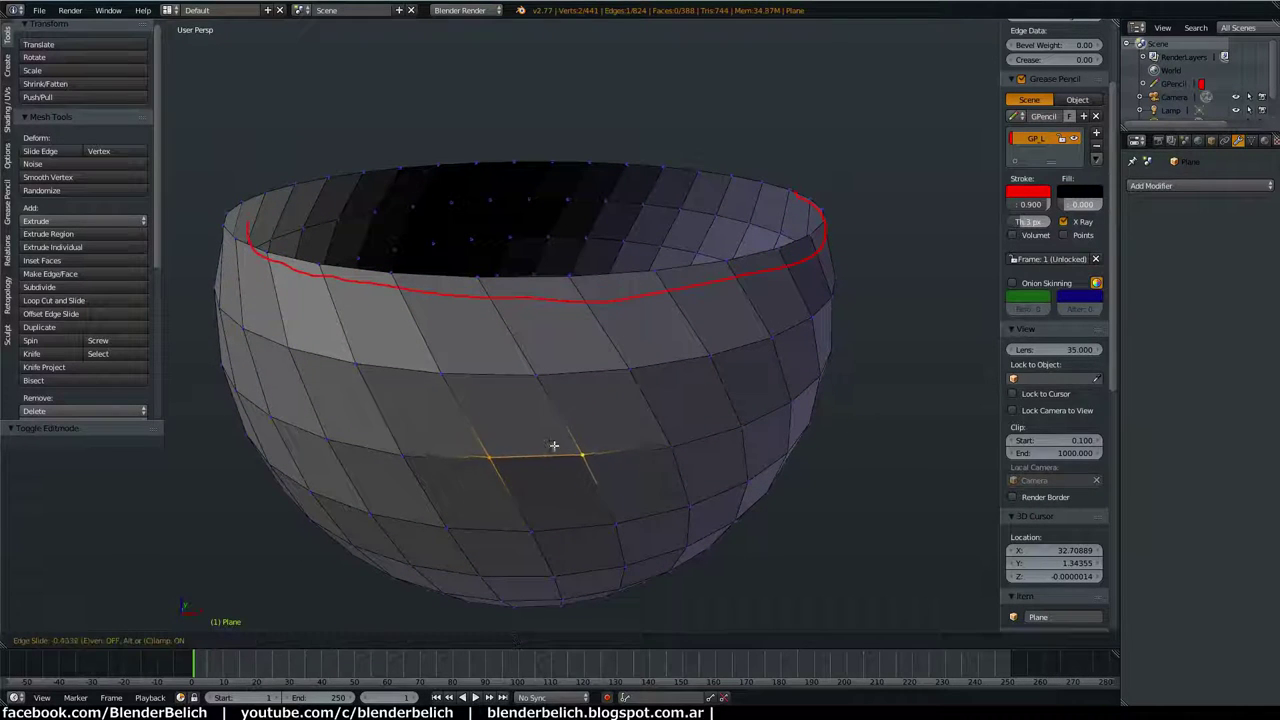
{"action": "left_click", "coordinate": [499, 475]}
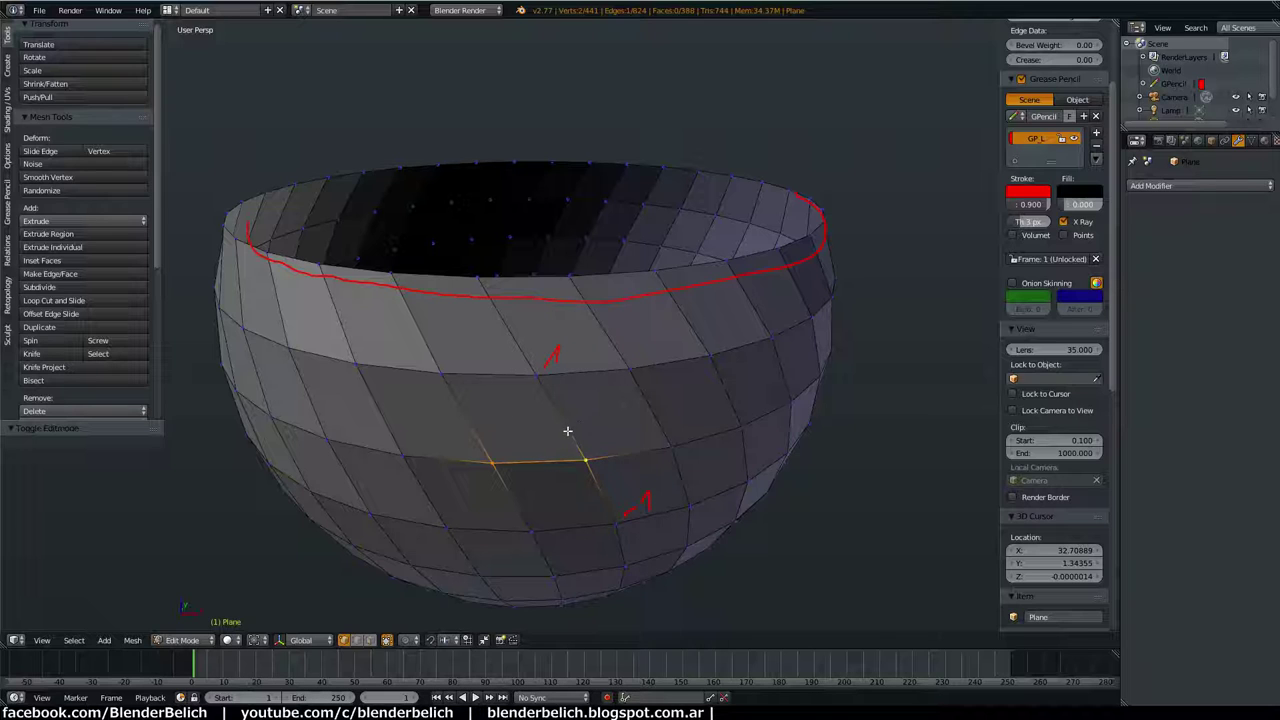
{"action": "key", "text": "g"}
{"action": "key", "text": "g"}
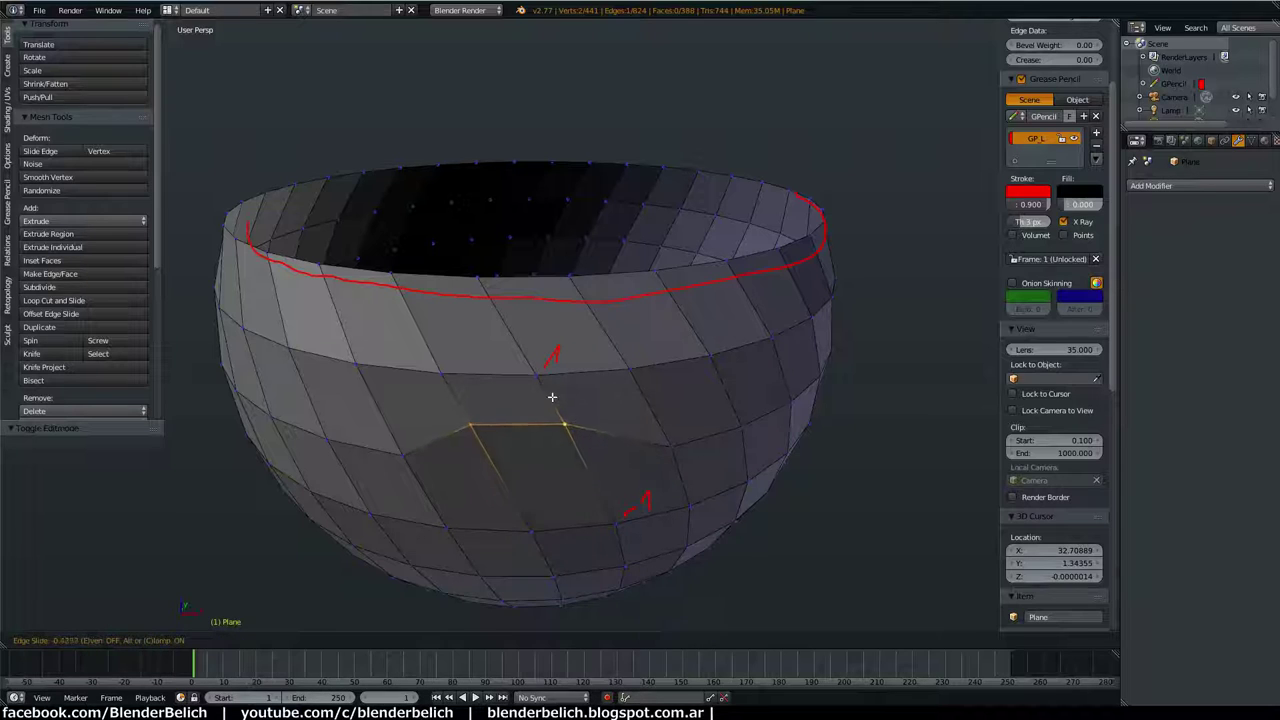
{"action": "left_click", "coordinate": [552, 437]}
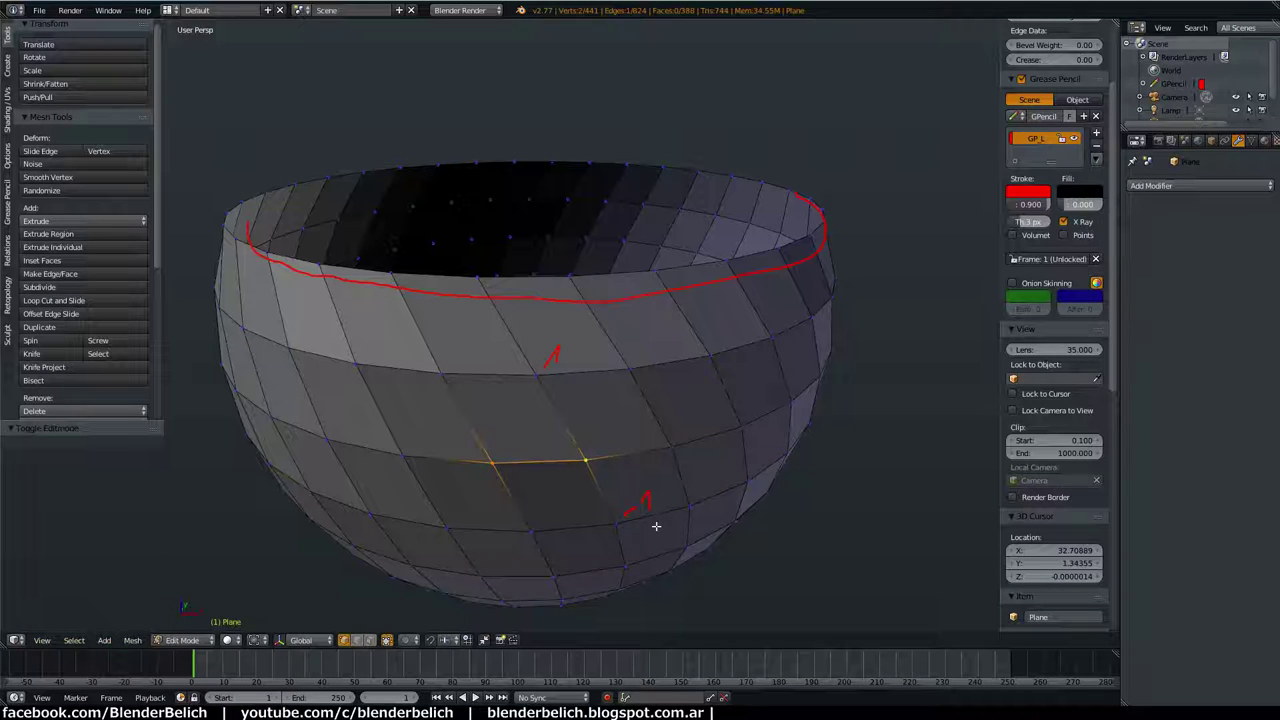
Step: Place the 3D cursor on the bowl surface and begin sliding the side edge upward
{"action": "left_click", "coordinate": [624, 517]}
{"action": "key", "text": "g"}
{"action": "key", "text": "g"}
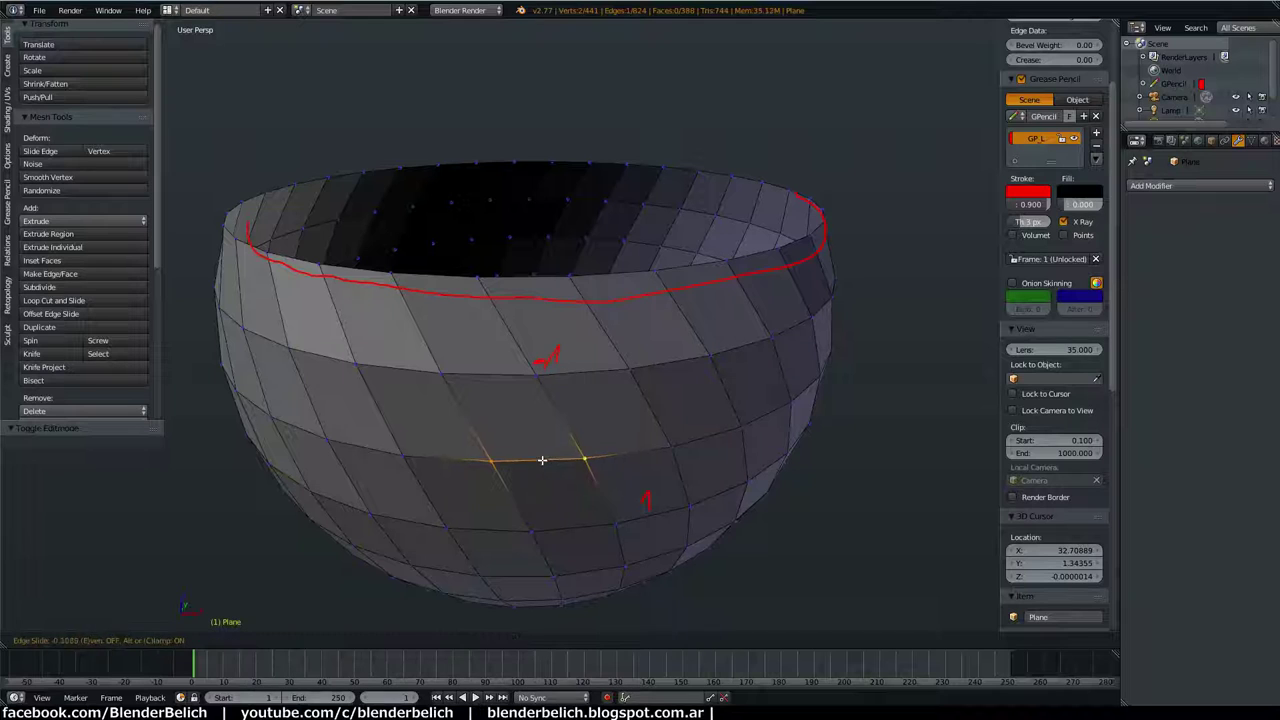
{"action": "key", "text": "Escape"}
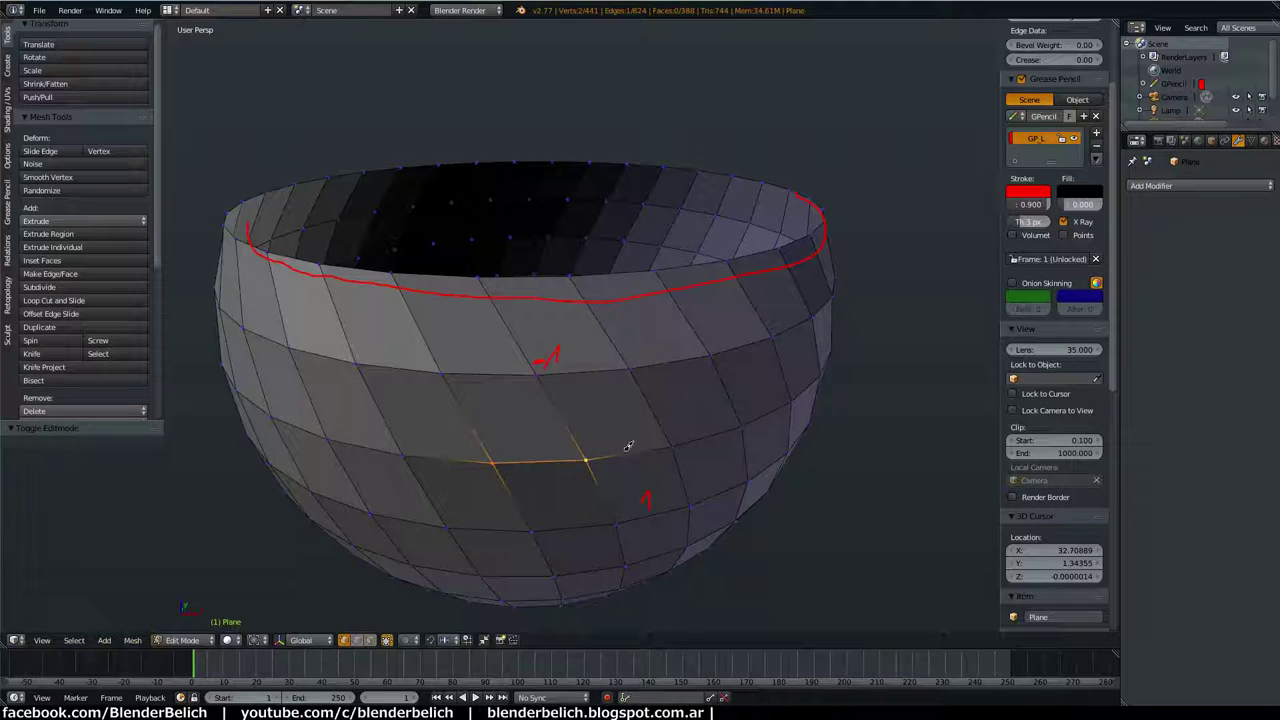
{"action": "left_click", "coordinate": [627, 445]}
{"action": "key", "text": "g"}
{"action": "key", "text": "g"}
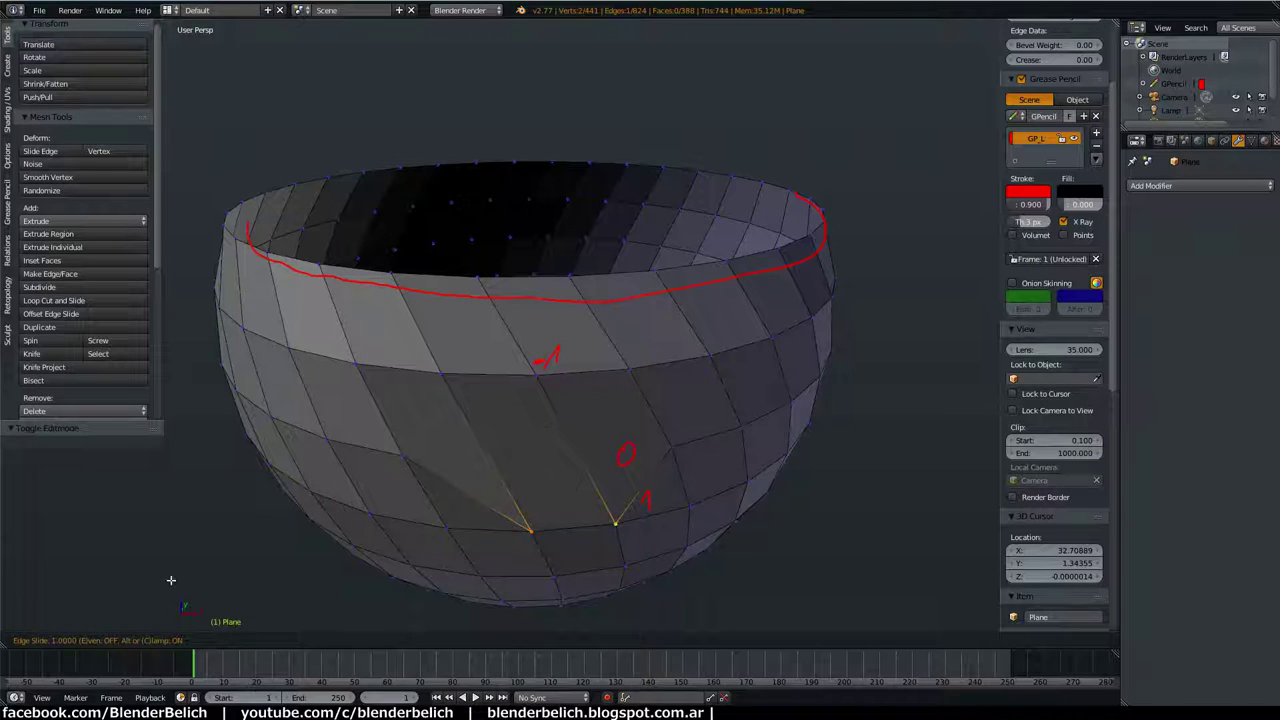
Step: Re-slide the side edge with Clamp toggled off and back on, then select a vertex
{"action": "right_click", "coordinate": [325, 524]}
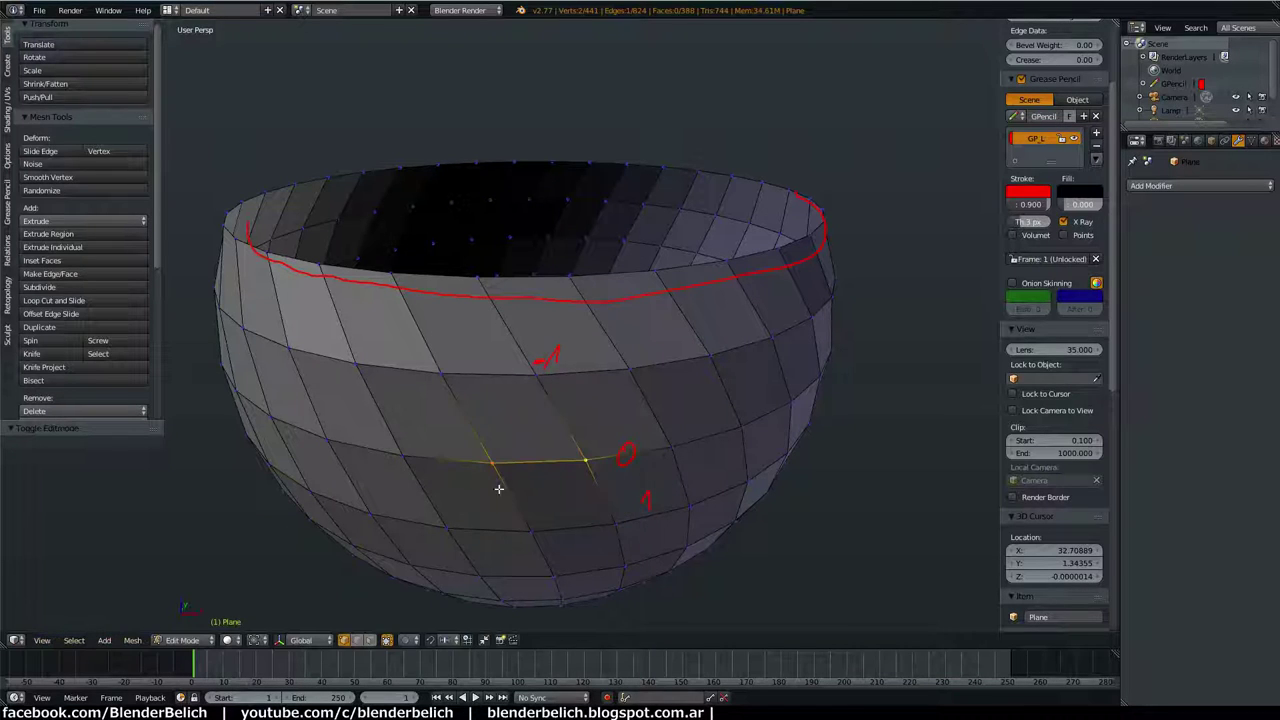
{"action": "key", "text": "g"}
{"action": "key", "text": "g"}
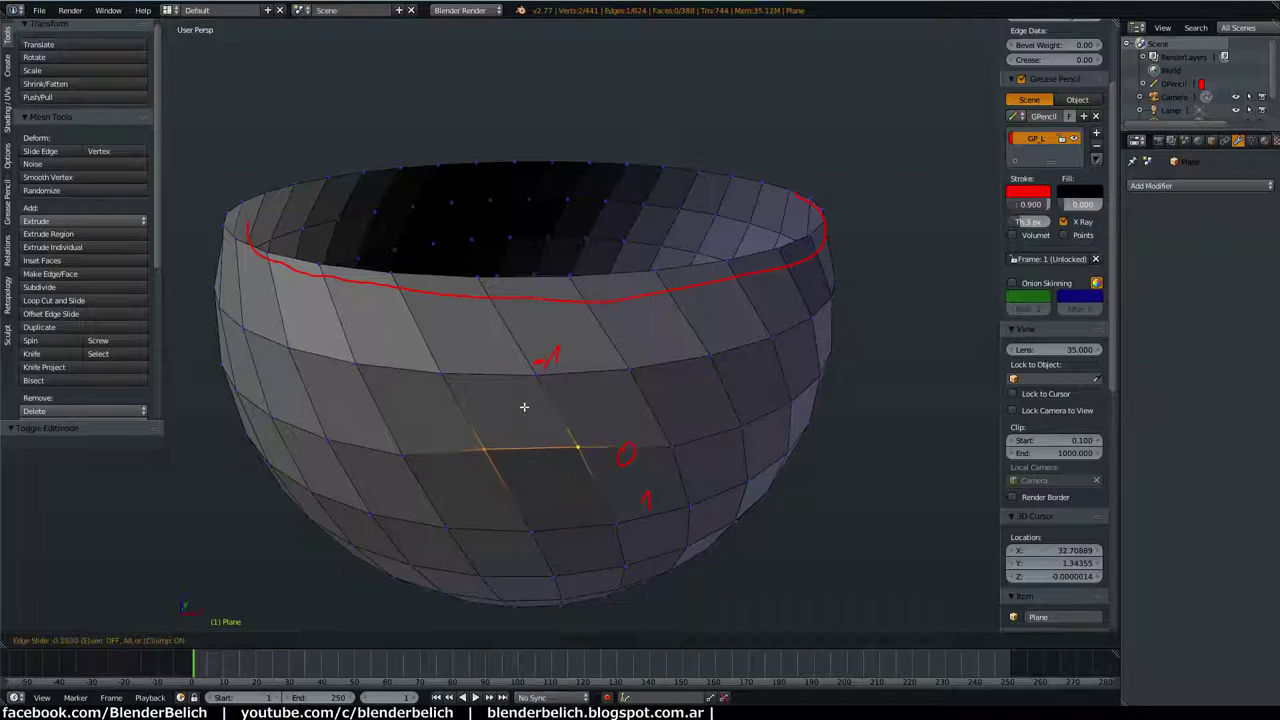
{"action": "key", "text": "c"}
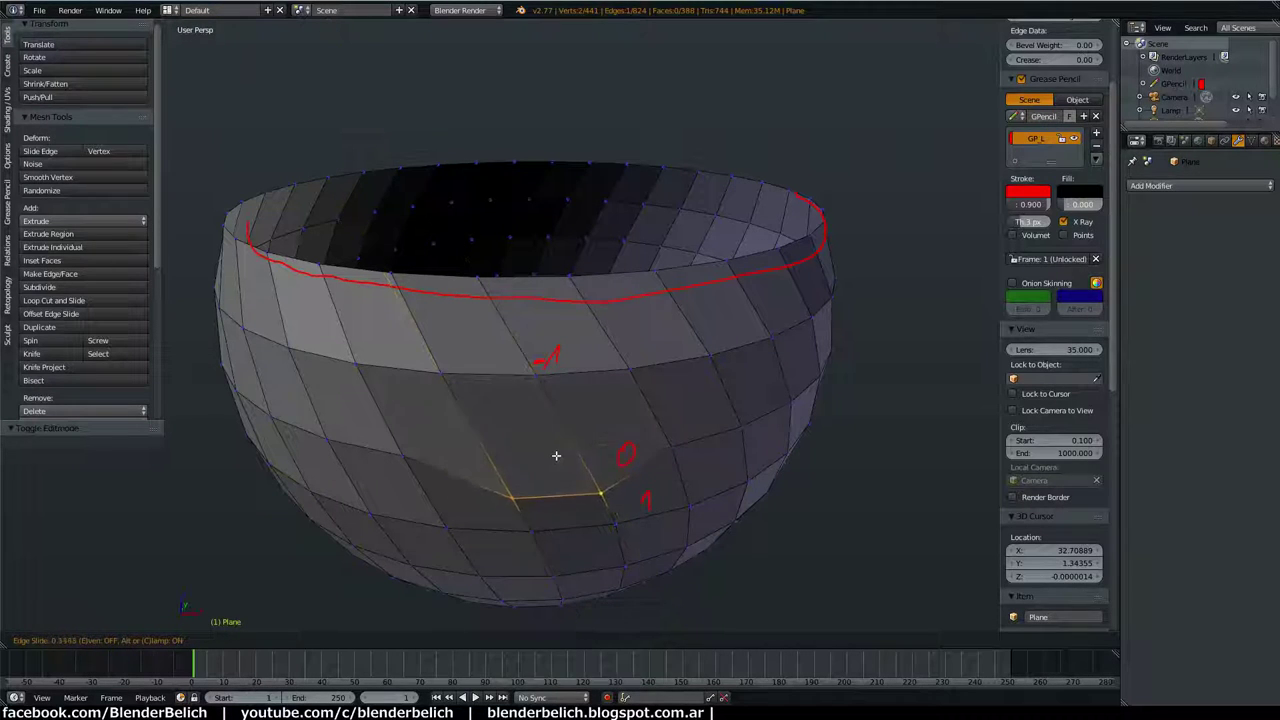
{"action": "key", "text": "c"}
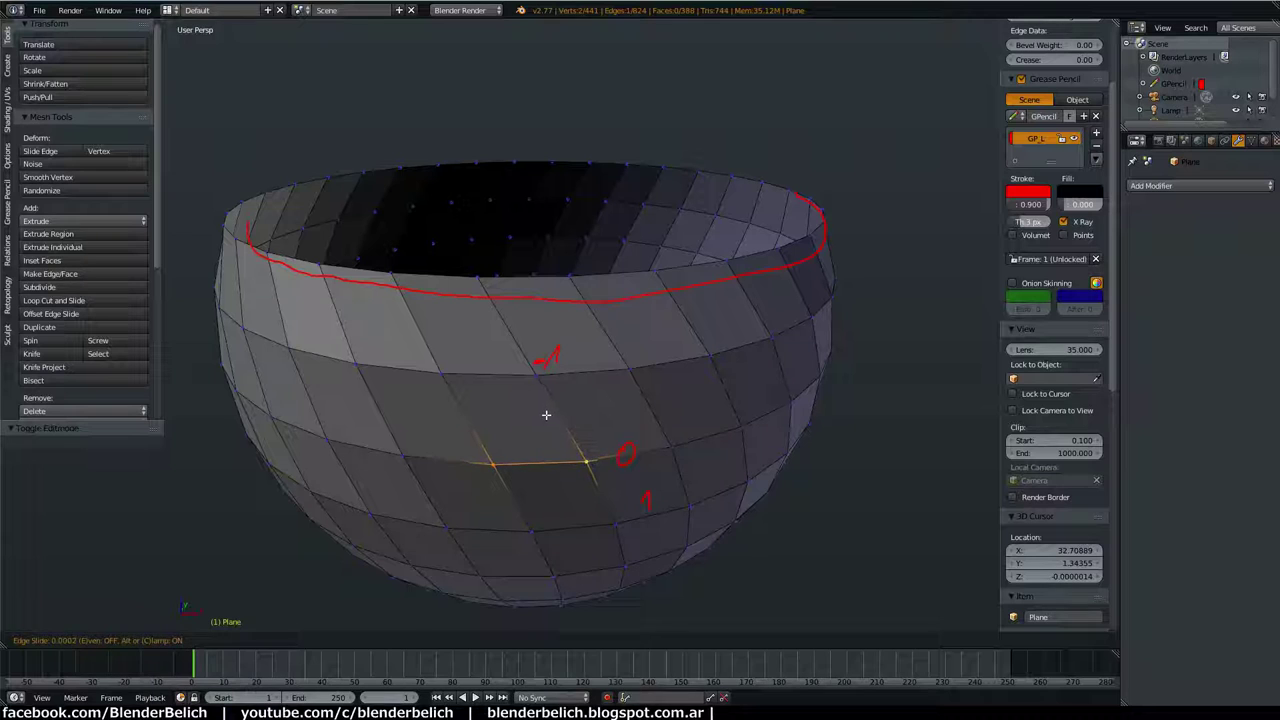
{"action": "left_click", "coordinate": [546, 414]}
{"action": "right_click", "coordinate": [613, 514]}
Step: Move the selected vertex along the X axis
{"action": "key", "text": "g"}
{"action": "key", "text": "x"}
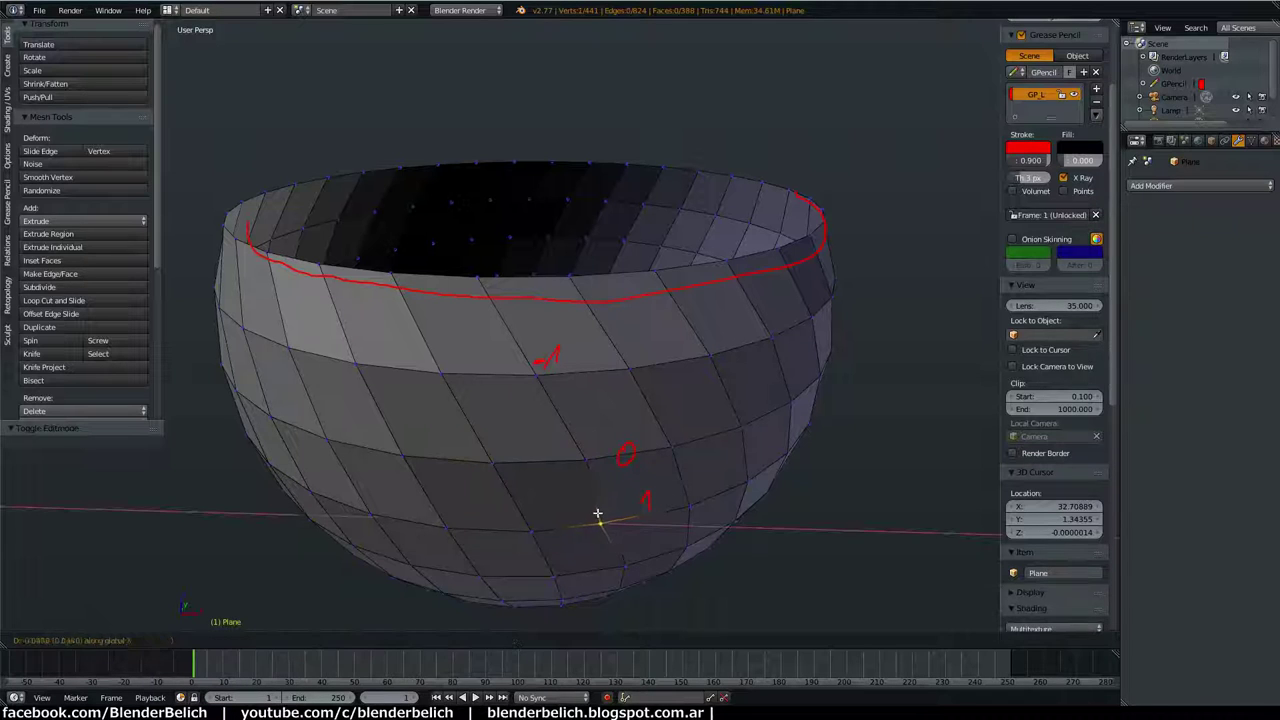
{"action": "left_click", "coordinate": [565, 521]}
Step: Select a single side edge and slide it with Clamp toggled off, on, then off
{"action": "right_click", "coordinate": [534, 466], "text": "alt"}
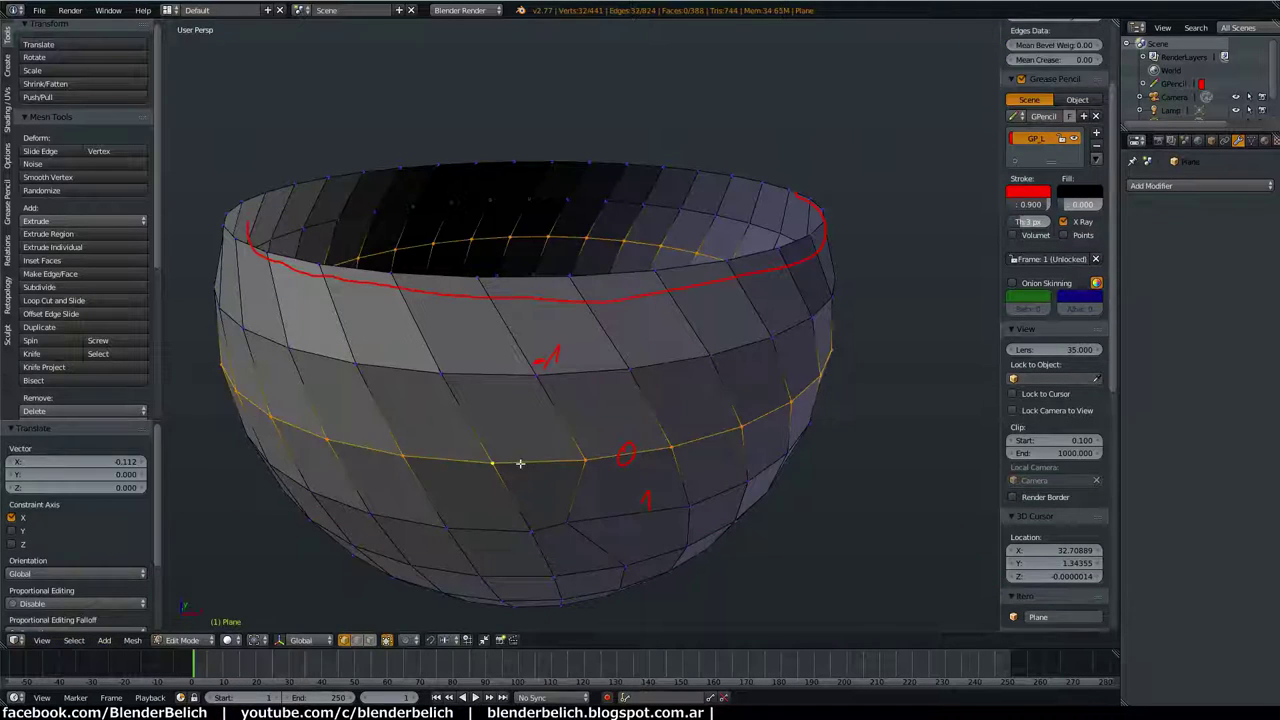
{"action": "right_click", "coordinate": [540, 465]}
{"action": "key", "text": "g"}
{"action": "key", "text": "g"}
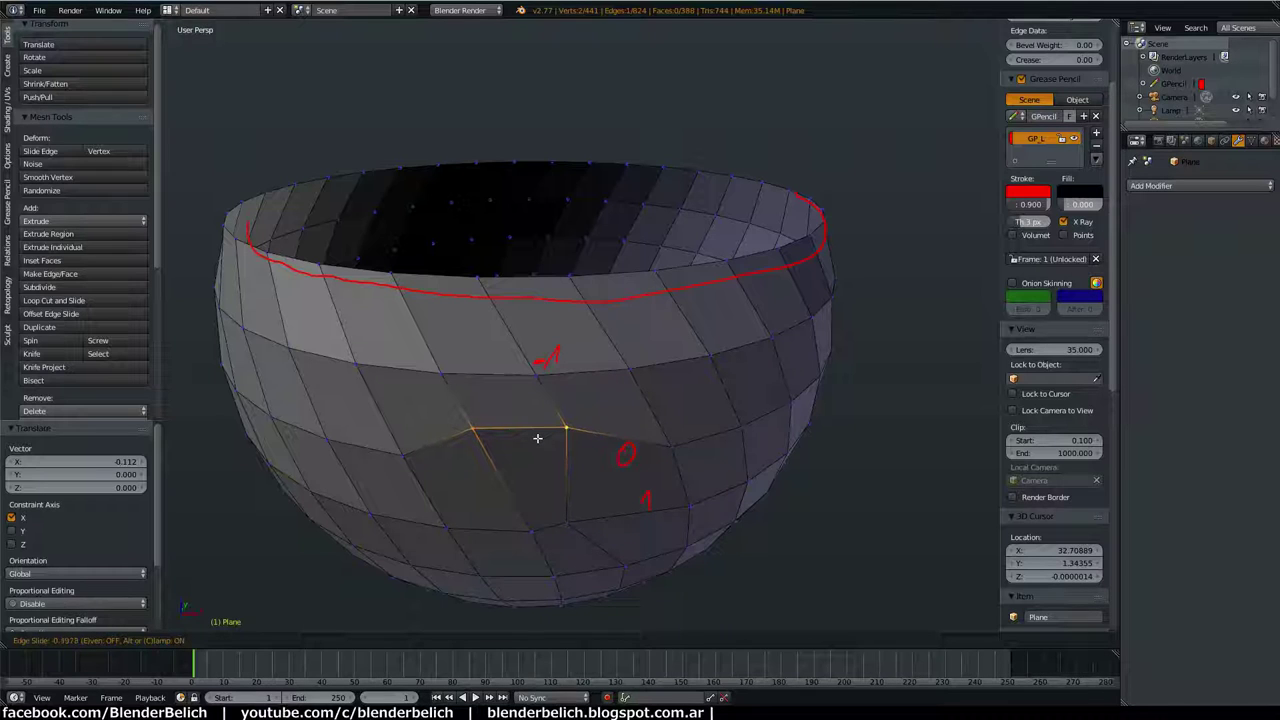
{"action": "key", "text": "c"}
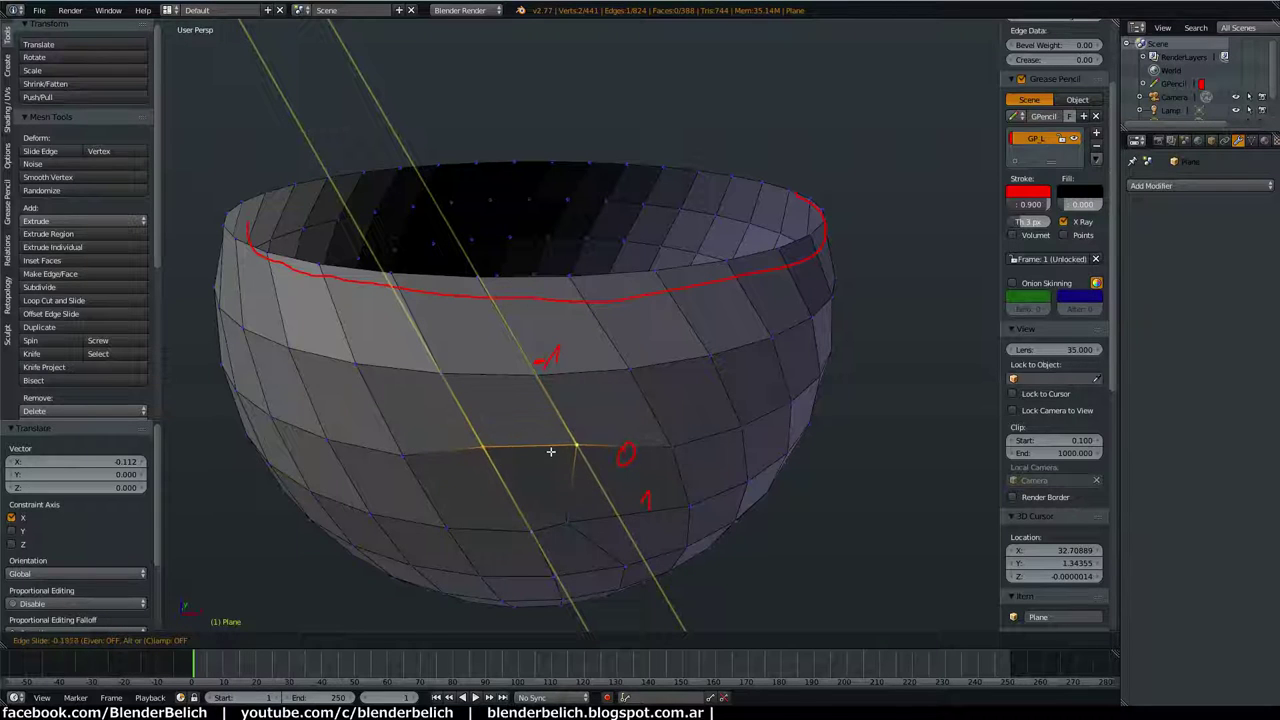
{"action": "key", "text": "c"}
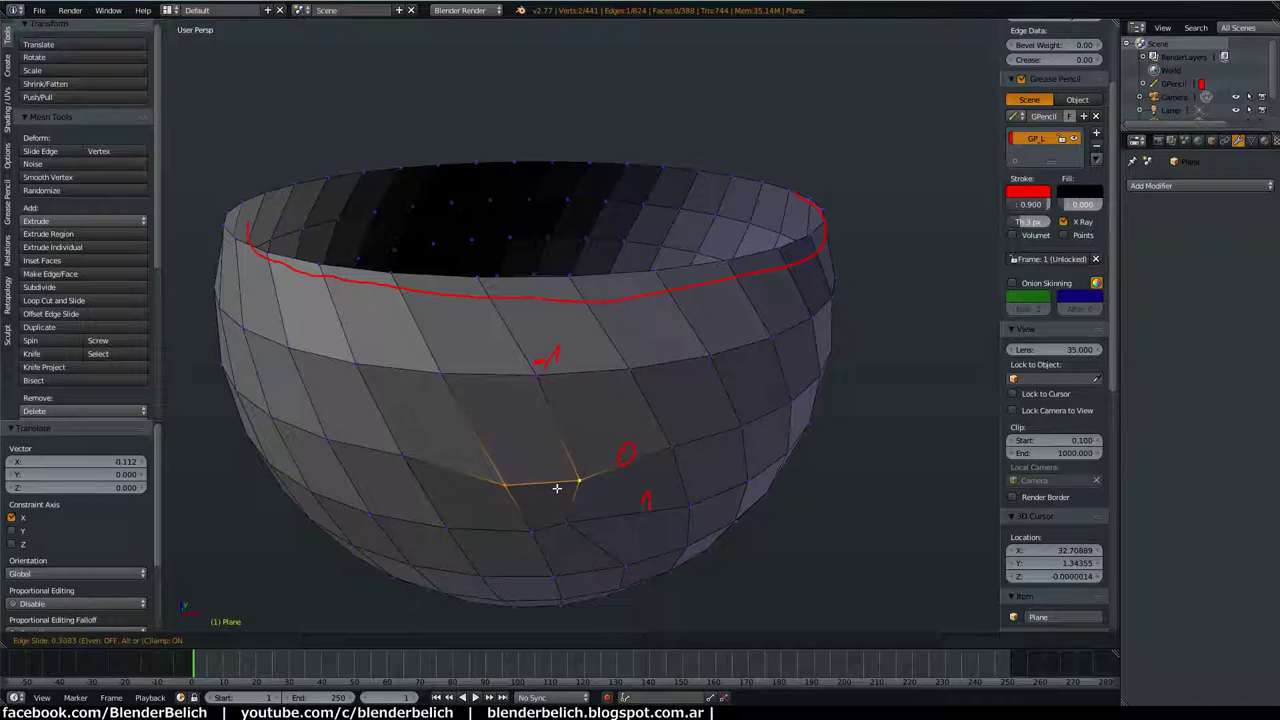
{"action": "key", "text": "c"}
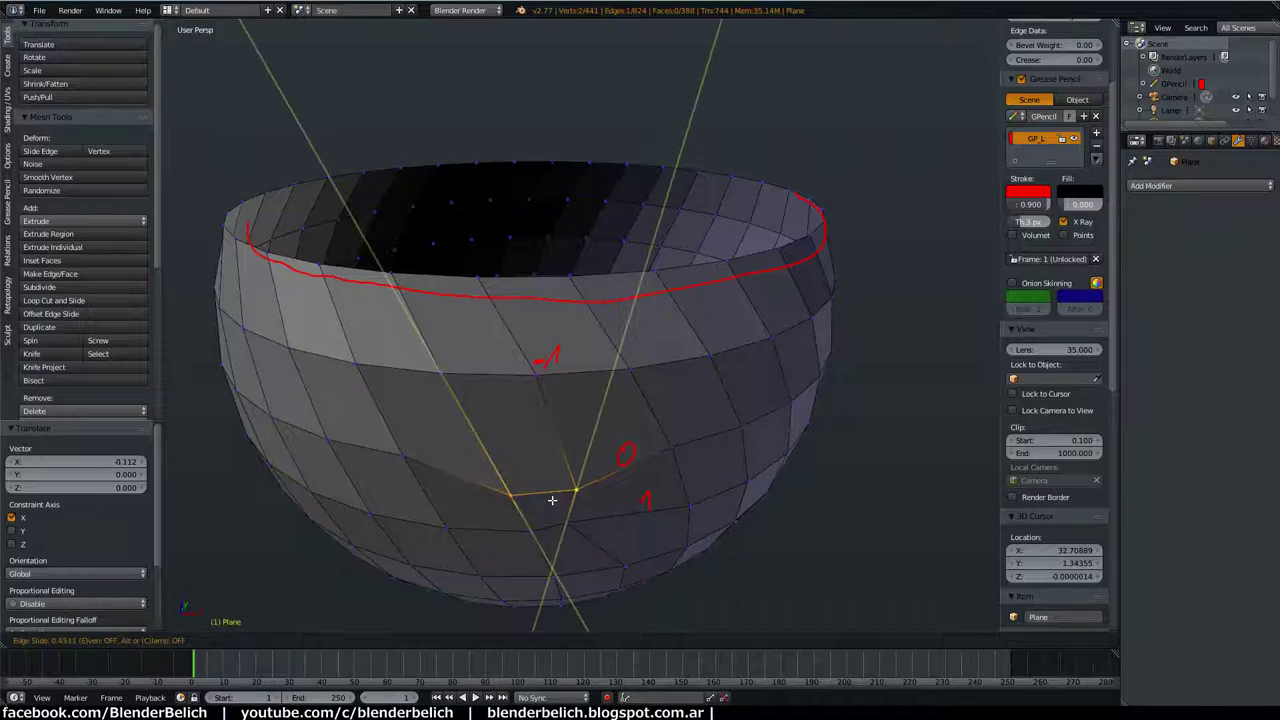
{"action": "left_click", "coordinate": [525, 450]}
Step: Draw two red annotation marks along the edge, then select the single vertex on it
{"action": "left_click_drag", "start_coordinate": [493, 462], "coordinate": [588, 460]}
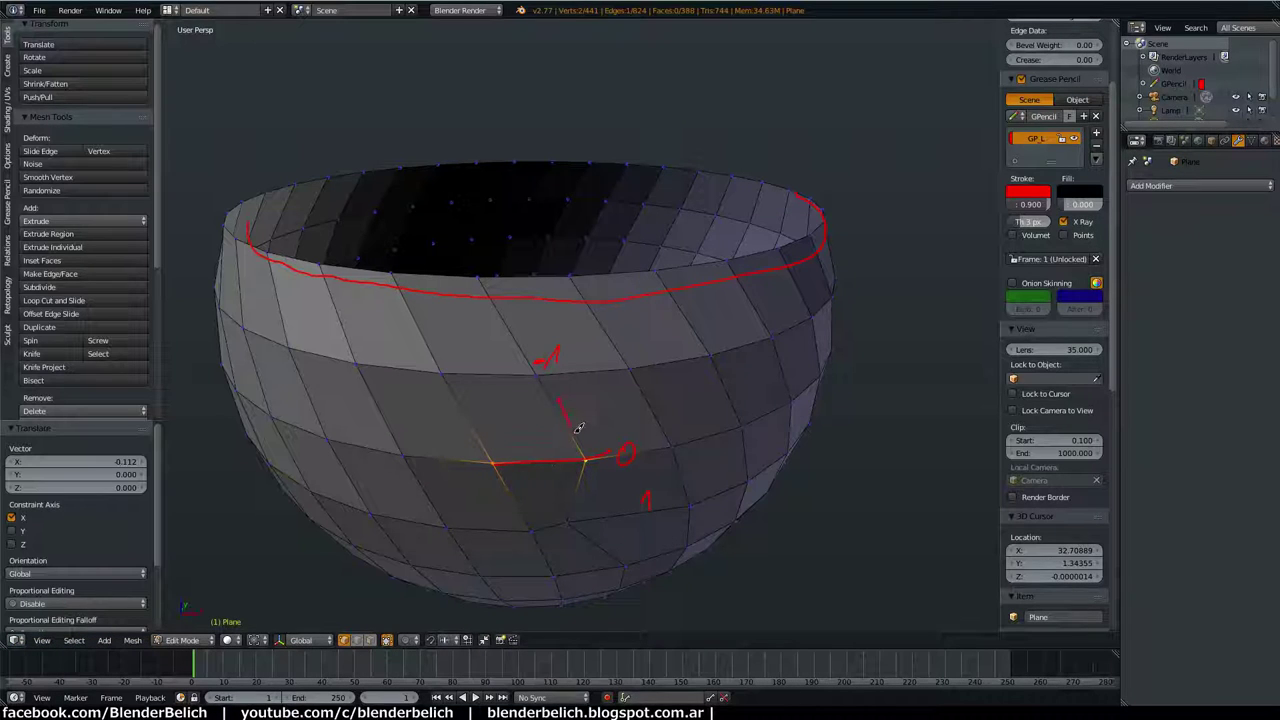
{"action": "left_click_drag", "start_coordinate": [548, 404], "coordinate": [559, 436]}
{"action": "right_click", "coordinate": [489, 456]}
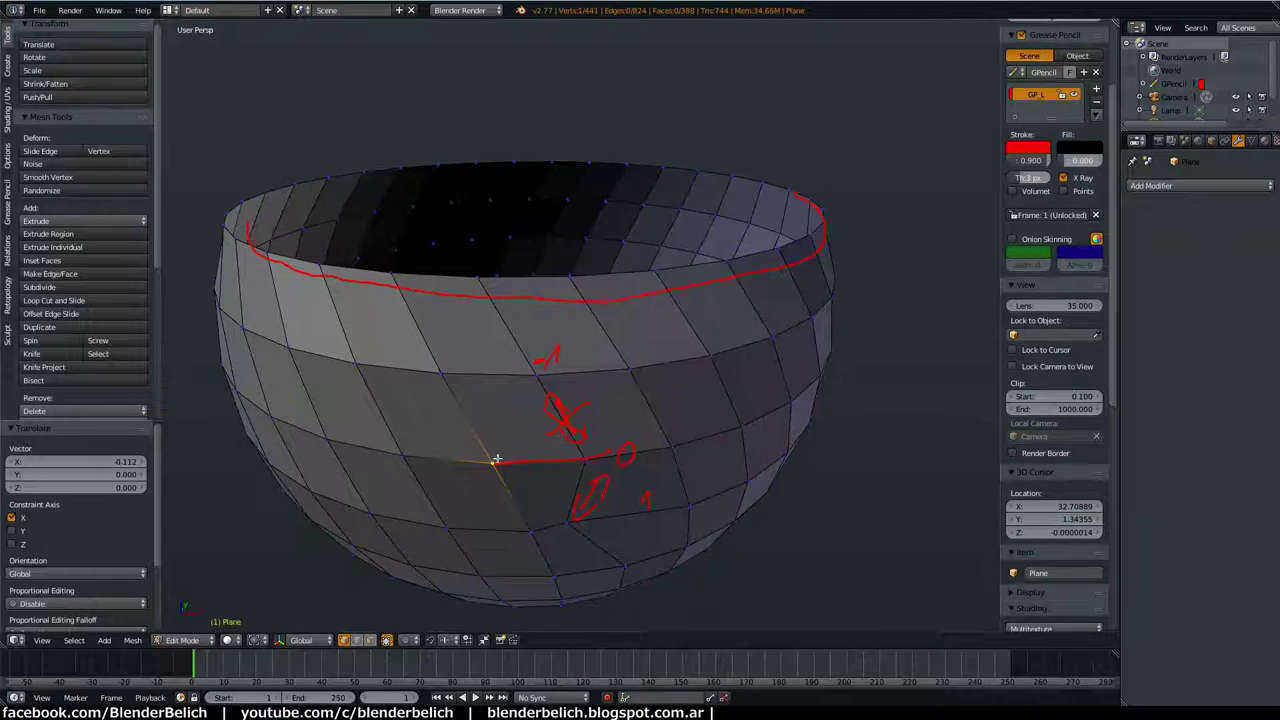
Step: Vertex-slide the selected vertex onto the red sketched line, toggling Clamp off and back on
{"action": "key", "text": "shift+v"}
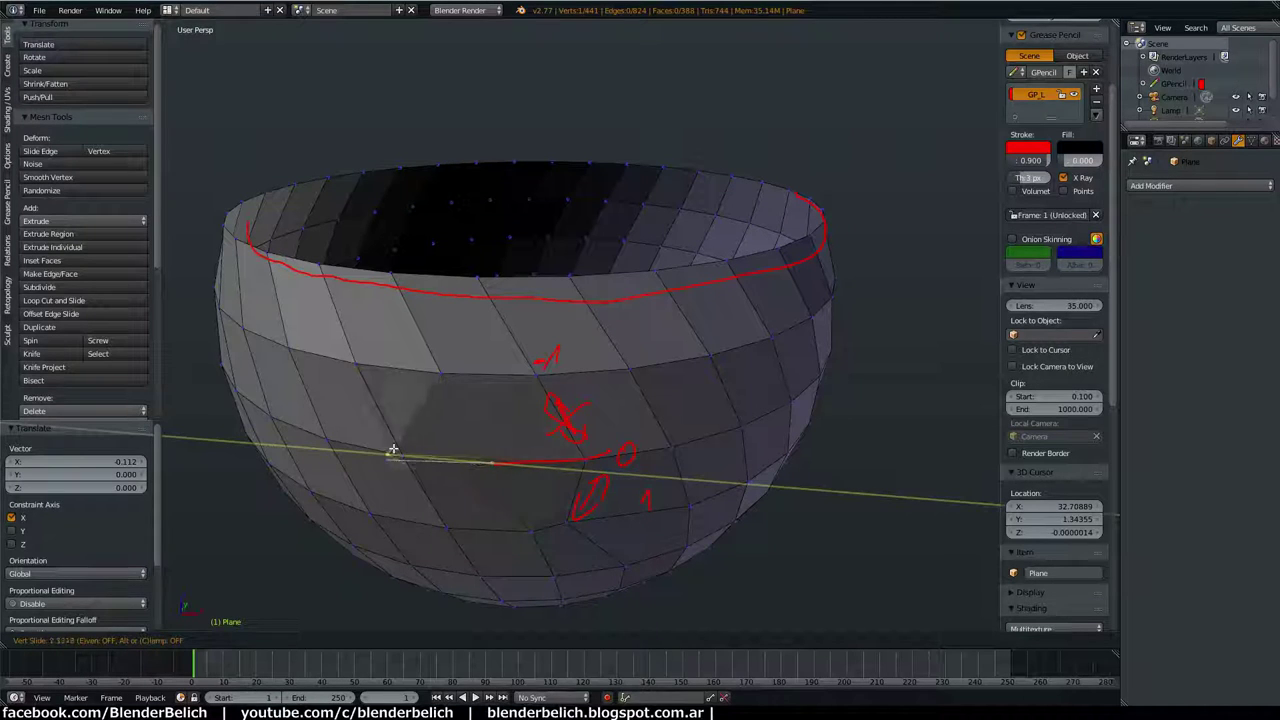
{"action": "key", "text": "c"}
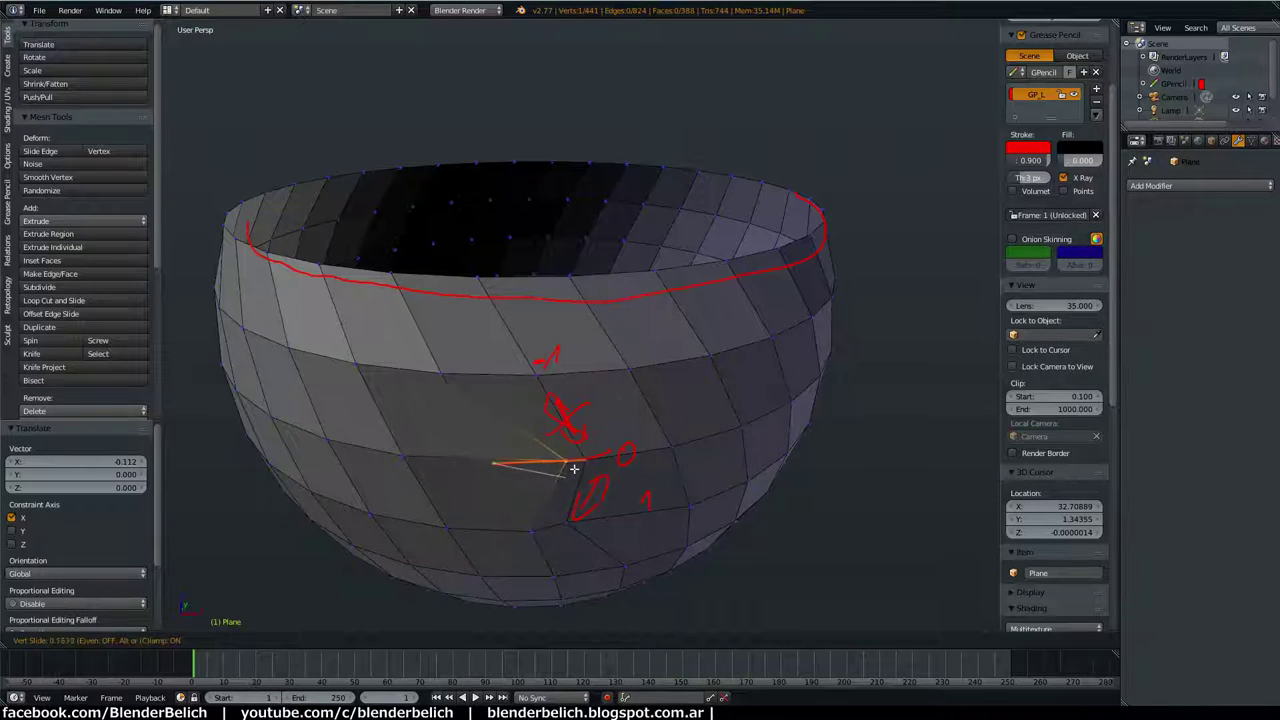
{"action": "key", "text": "c"}
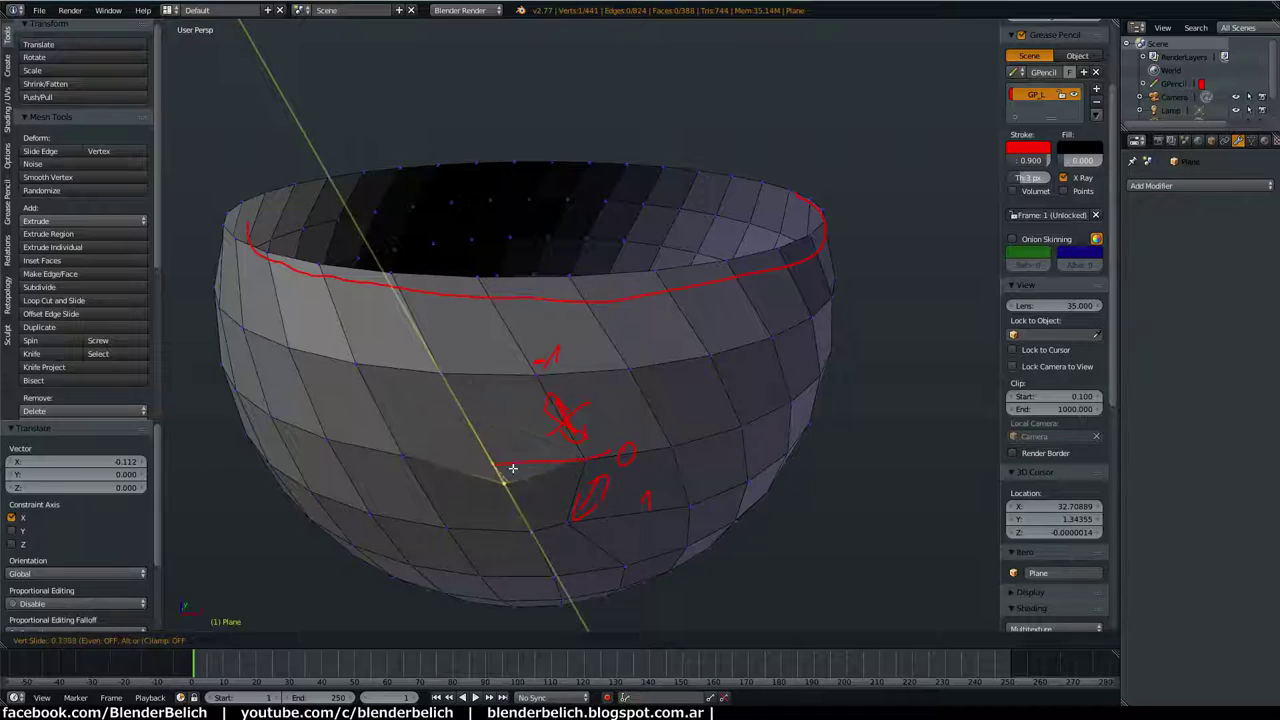
{"action": "left_click", "coordinate": [490, 445]}
Step: Select the edge beside the moved vertex, slide it higher, then undo that slide
{"action": "middle_click_drag", "start_coordinate": [607, 422], "coordinate": [557, 490]}
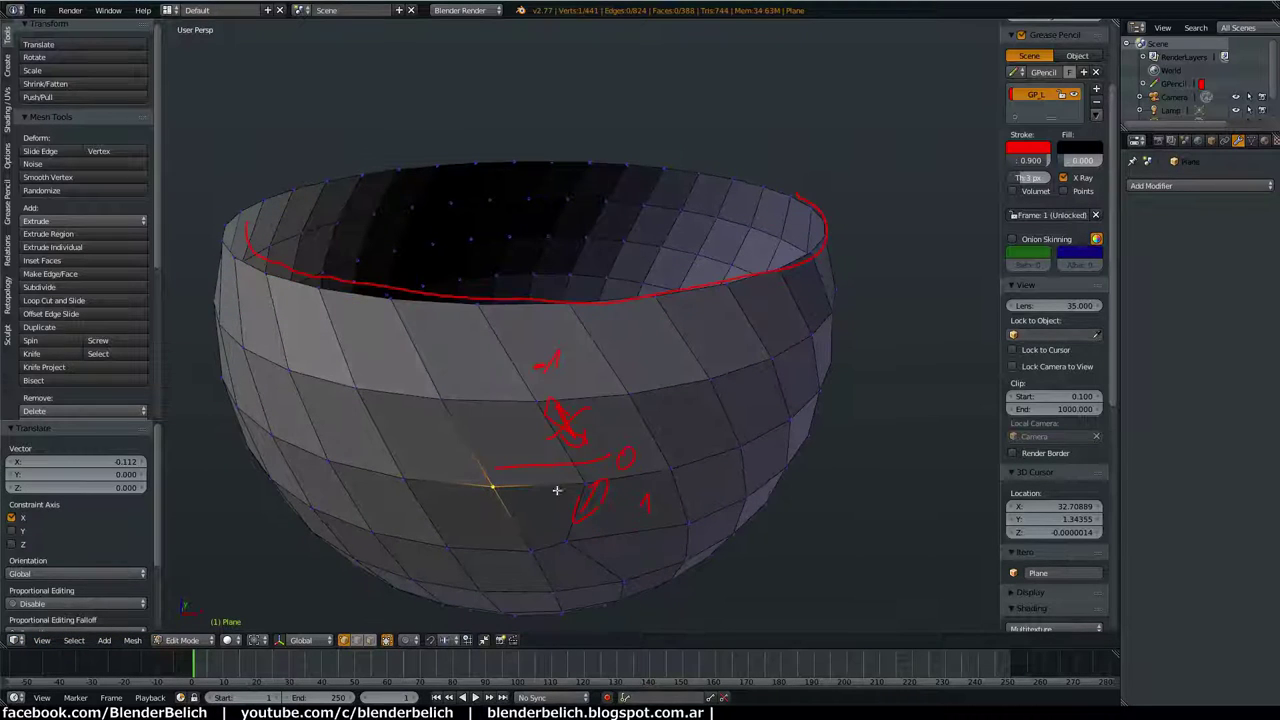
{"action": "right_click", "coordinate": [550, 497], "text": "alt"}
{"action": "right_click", "coordinate": [496, 487]}
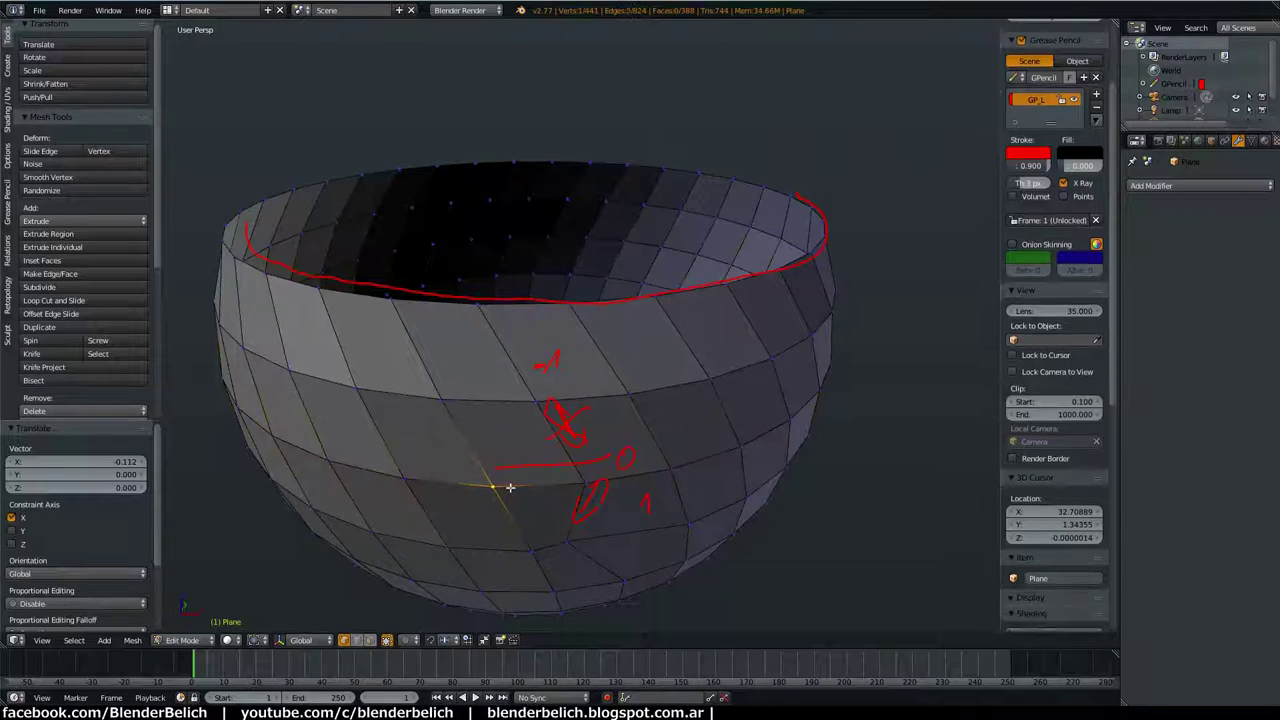
{"action": "right_click", "coordinate": [582, 485], "text": "shift"}
{"action": "key", "text": "g"}
{"action": "key", "text": "g"}
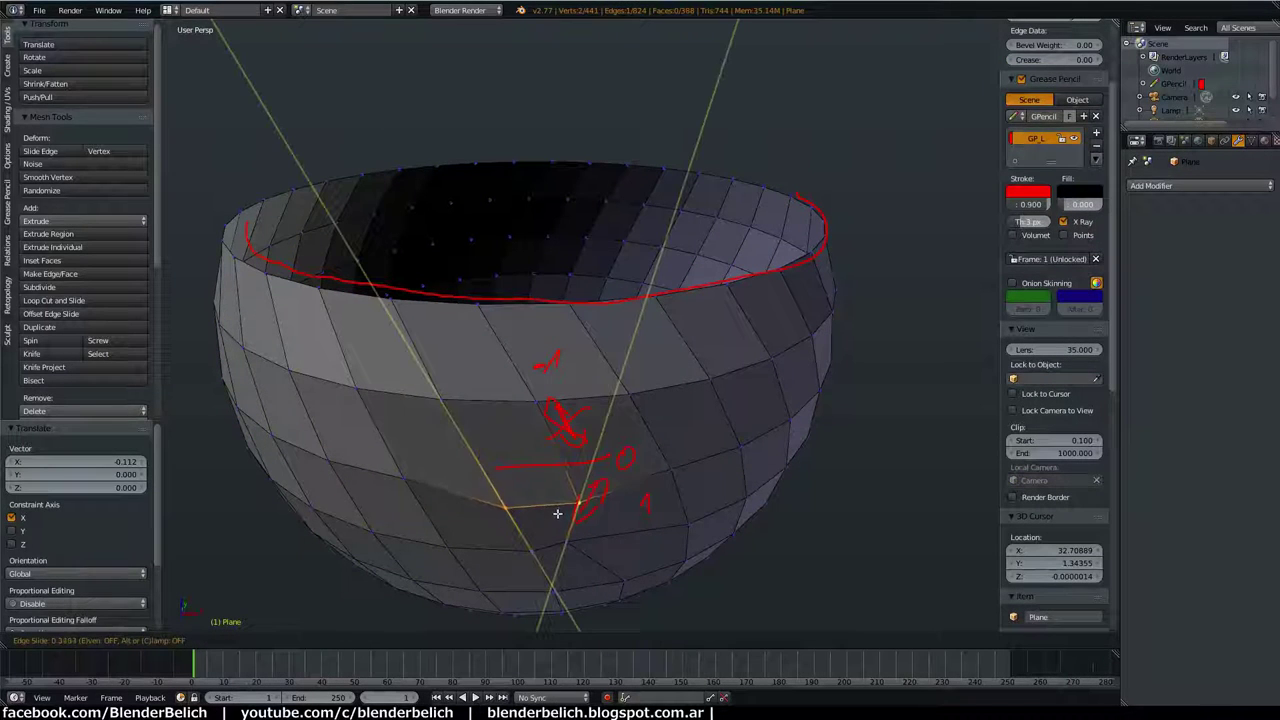
{"action": "left_click", "coordinate": [576, 437]}
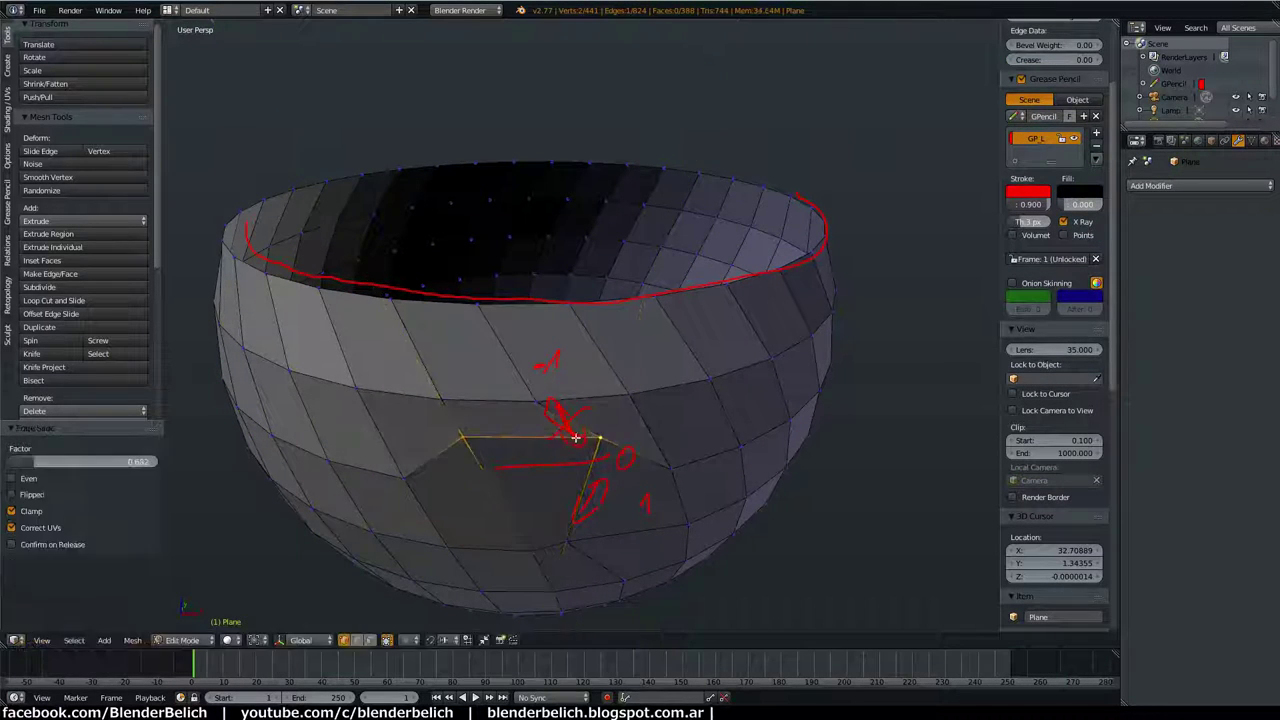
{"action": "key", "text": "ctrl+z"}
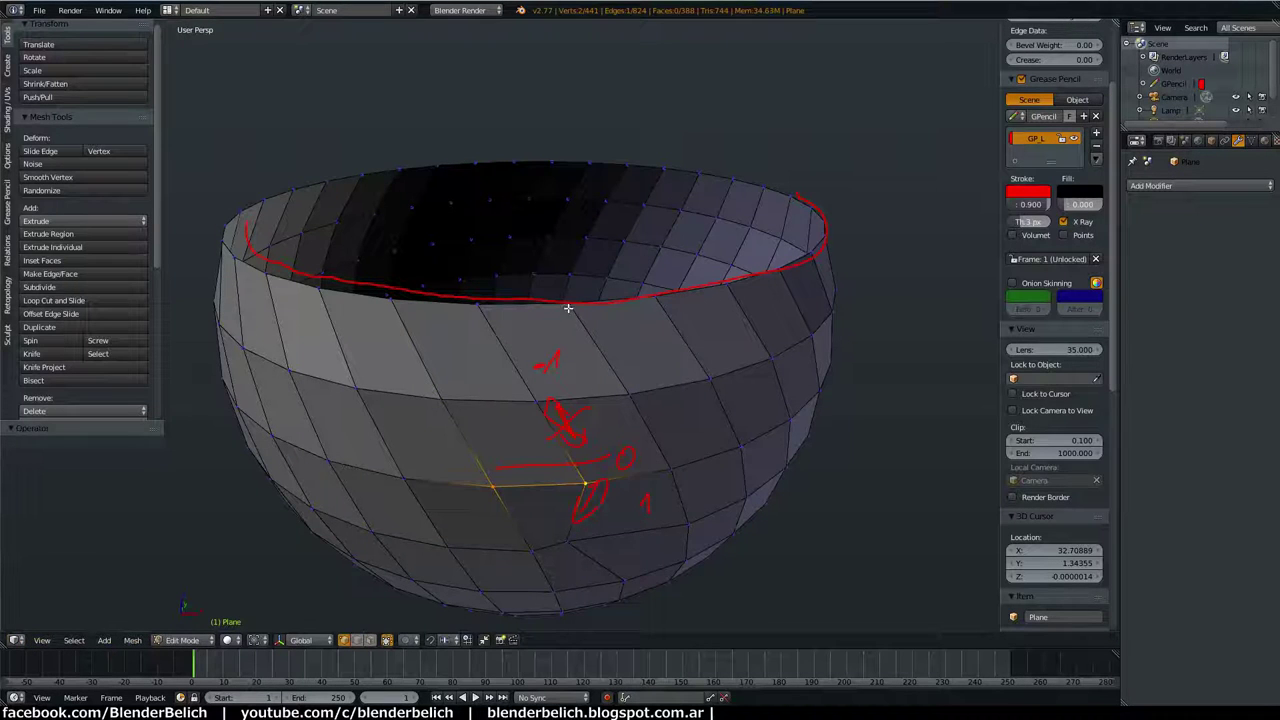
Step: Delete the grease-pencil sketch strokes in the bowl's middle using Edit Strokes mode
{"action": "left_click", "coordinate": [568, 308], "text": "alt"}
{"action": "middle_click_drag", "start_coordinate": [585, 302], "coordinate": [587, 330]}
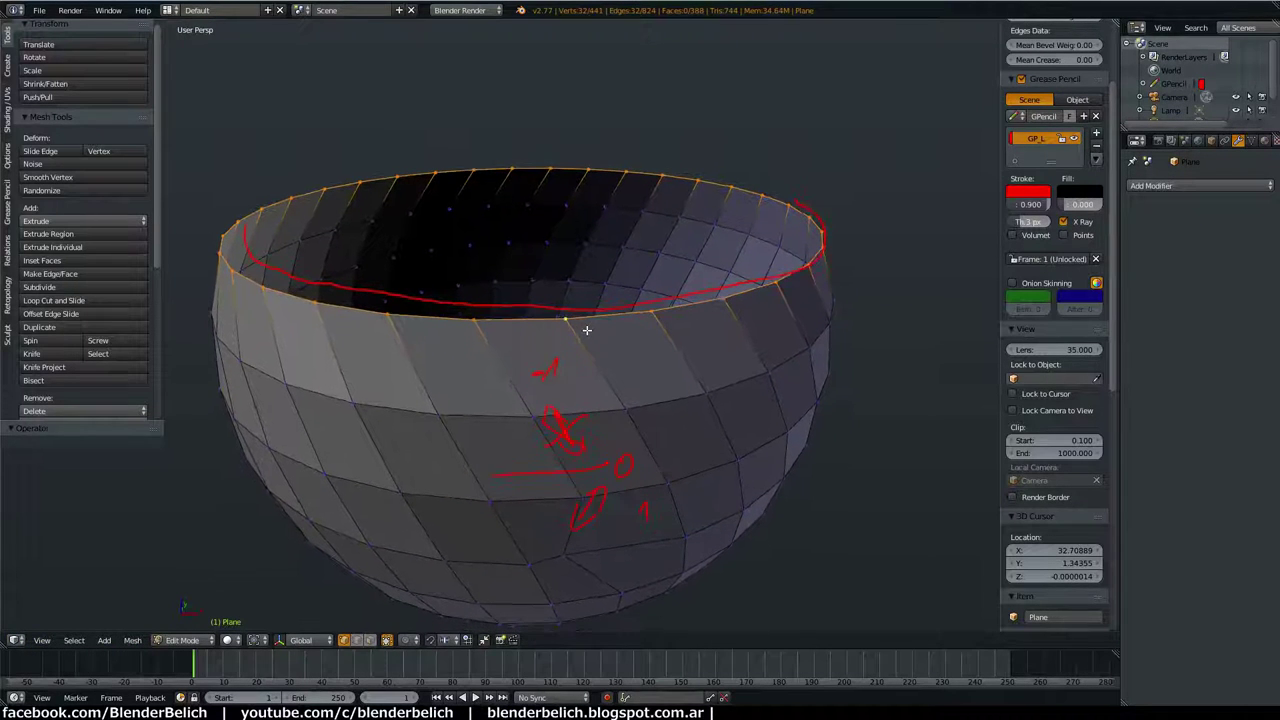
{"action": "key", "text": "Tab"}
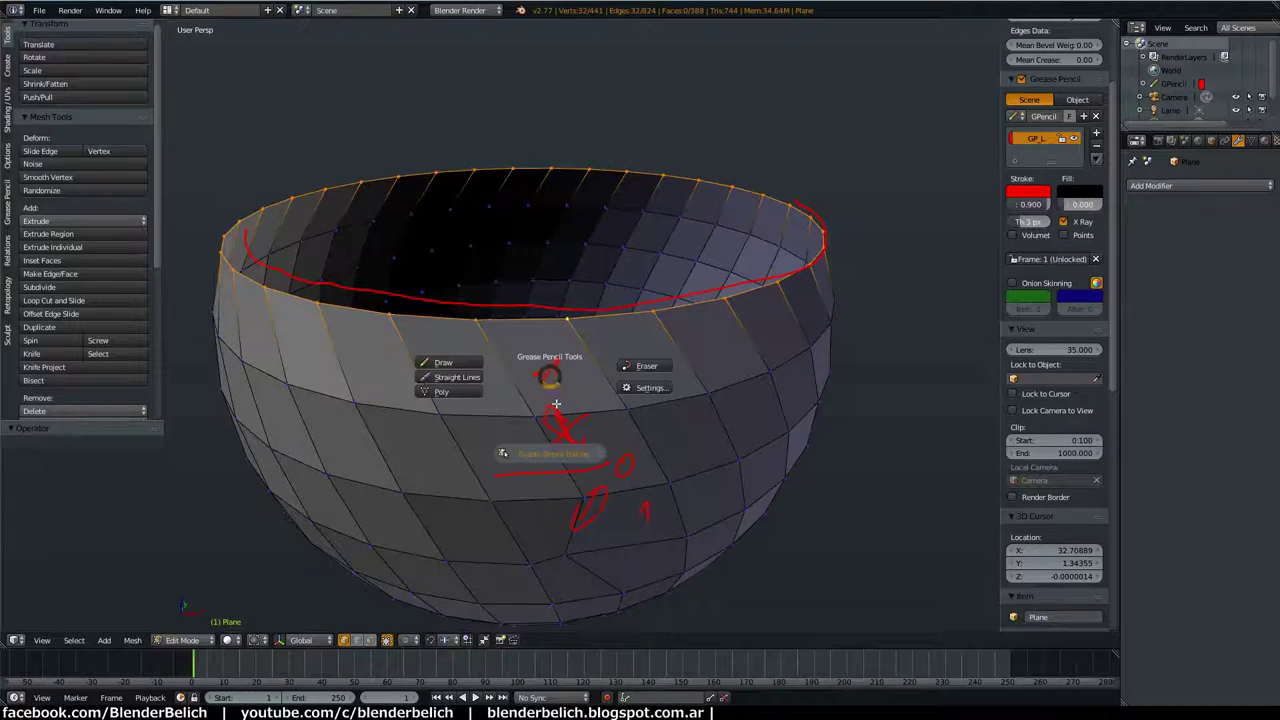
{"action": "left_click", "coordinate": [543, 449]}
{"action": "key", "text": "c"}
{"action": "left_click_drag", "start_coordinate": [589, 397], "coordinate": [447, 553]}
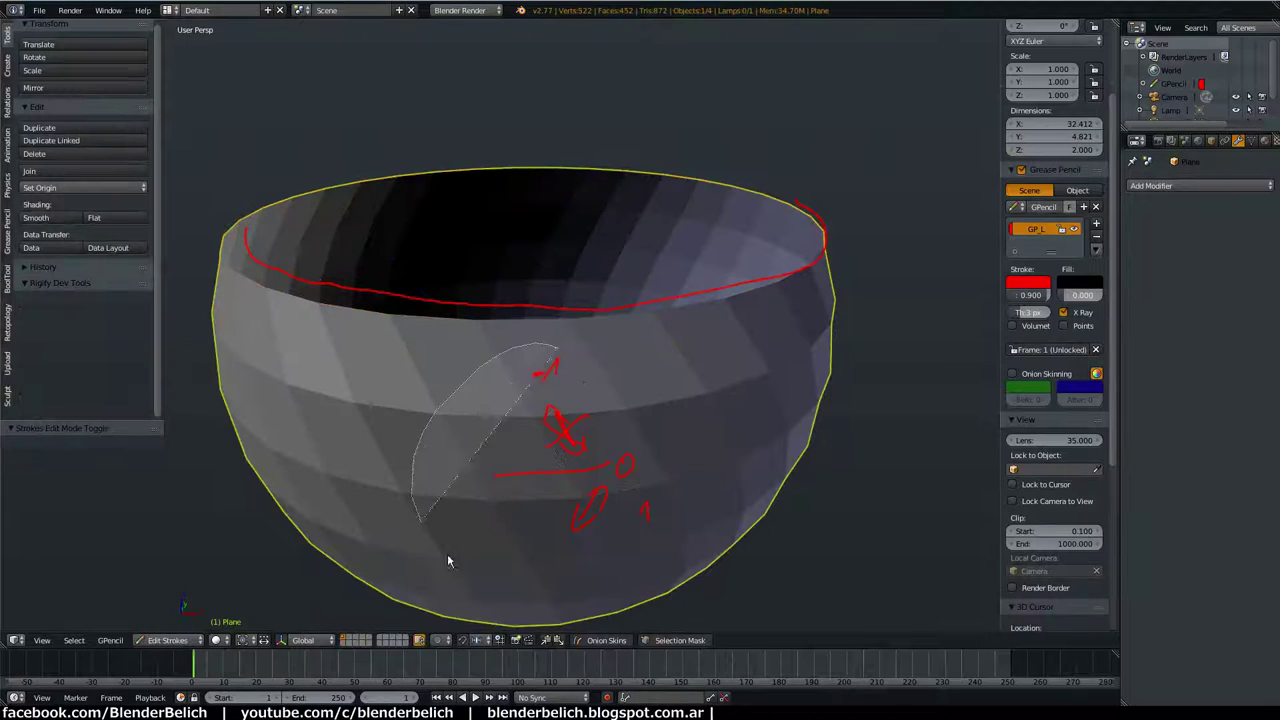
{"action": "key", "text": "x"}
{"action": "left_click", "coordinate": [745, 405]}
Step: Back in Edit Mode, test-extrude the top rim upward with a Z twist, then delete it
{"action": "key", "text": "Tab"}
{"action": "left_click", "coordinate": [786, 431]}
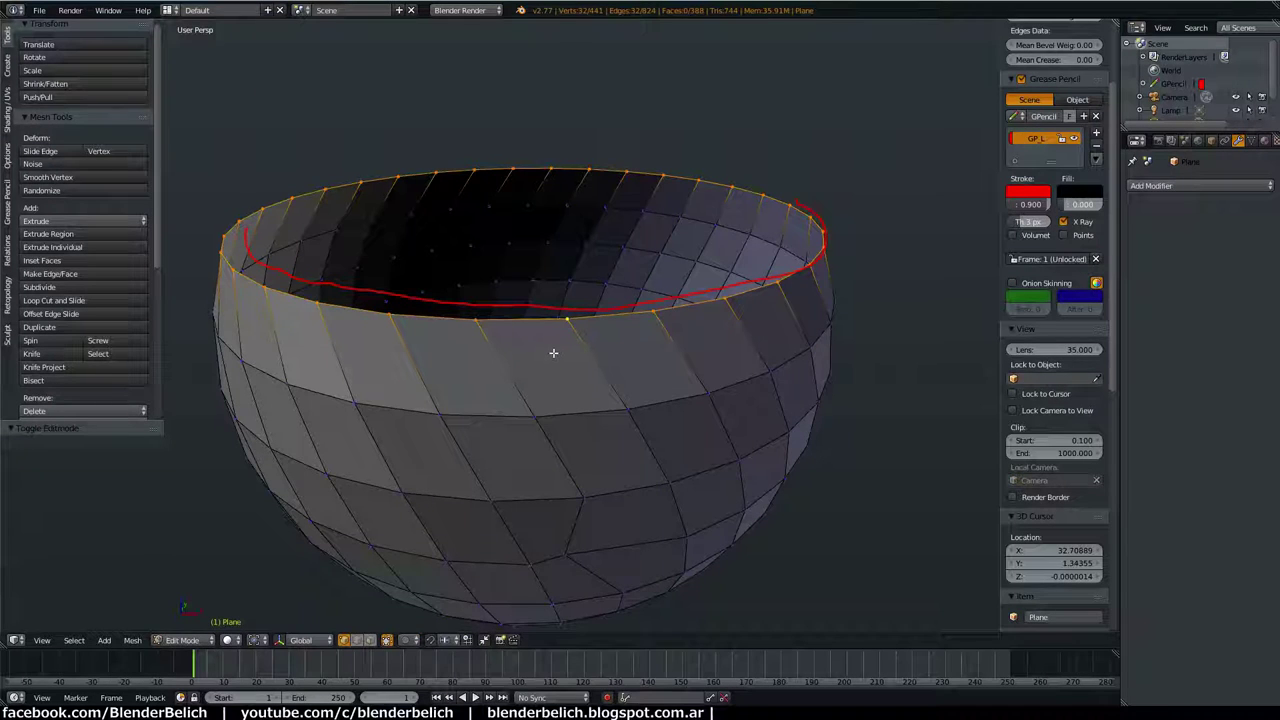
{"action": "key", "text": "e"}
{"action": "key", "text": "z"}
{"action": "left_click", "coordinate": [569, 254]}
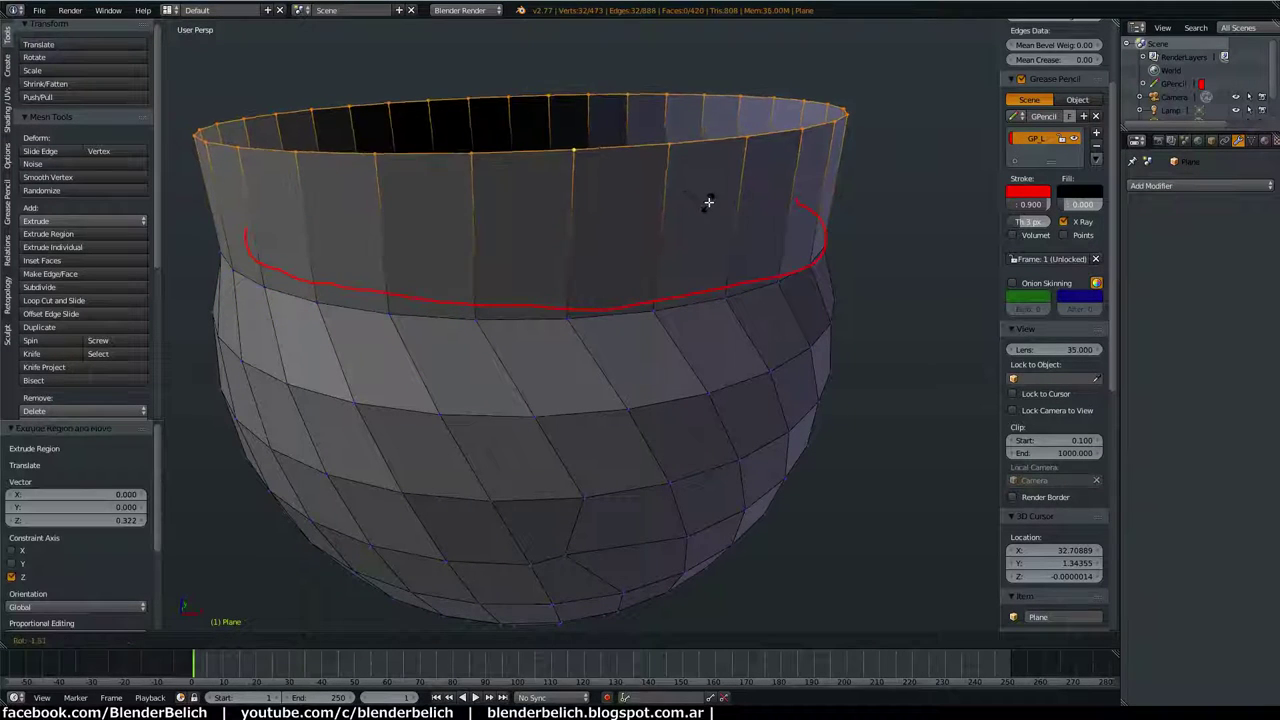
{"action": "key", "text": "z"}
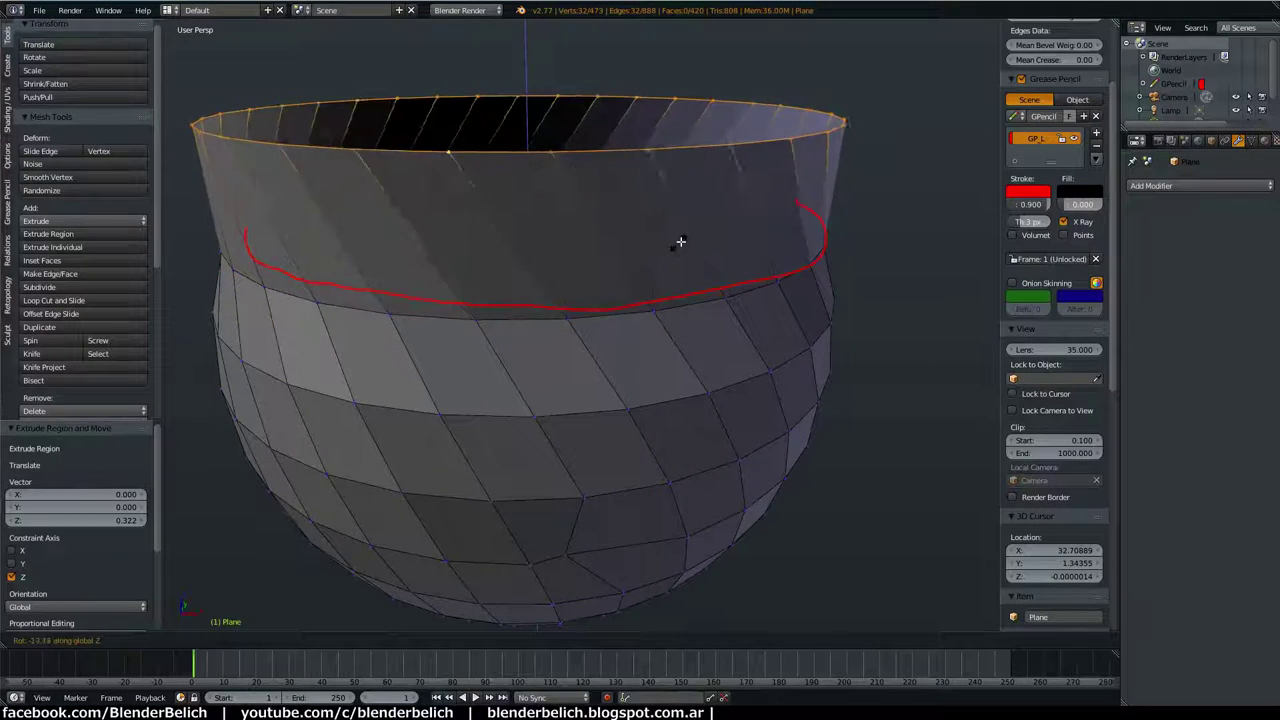
{"action": "left_click", "coordinate": [680, 241]}
{"action": "key", "text": "x"}
{"action": "left_click", "coordinate": [678, 235]}
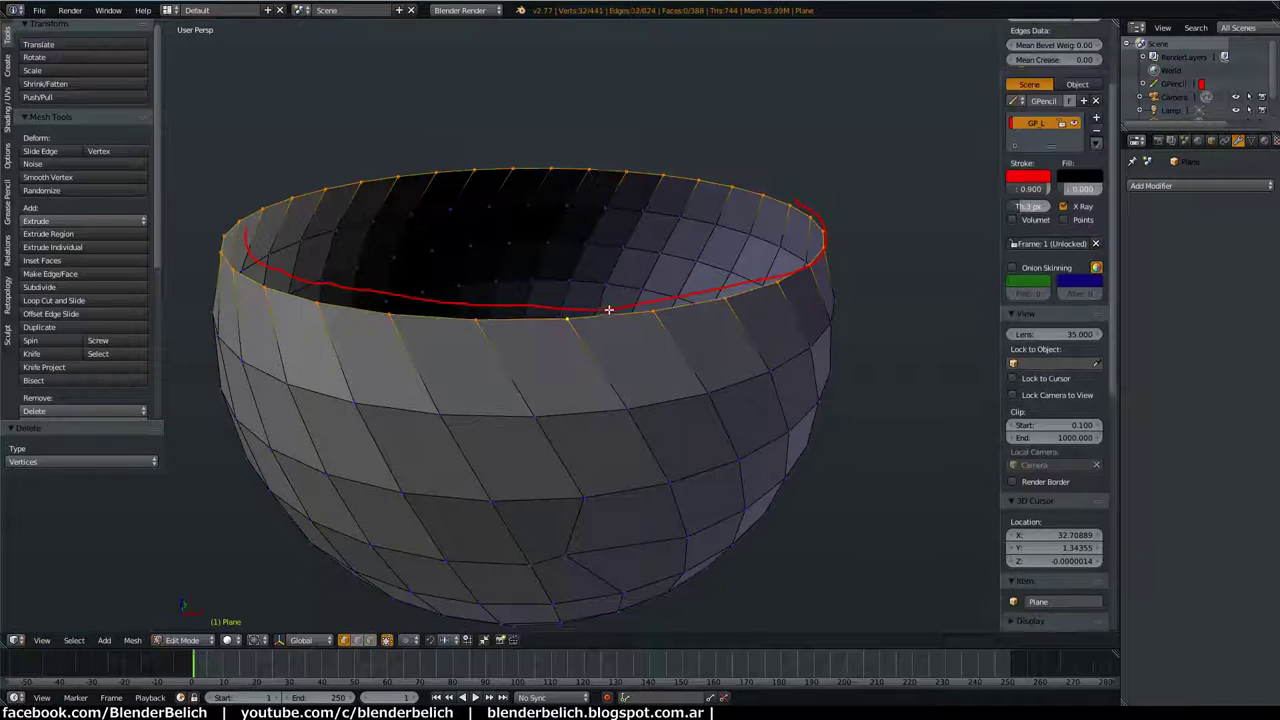
Step: Add a loop cut just beneath the bowl's rim, flipped toward the rim
{"action": "key", "text": "ctrl+r"}
{"action": "left_click", "coordinate": [682, 338]}
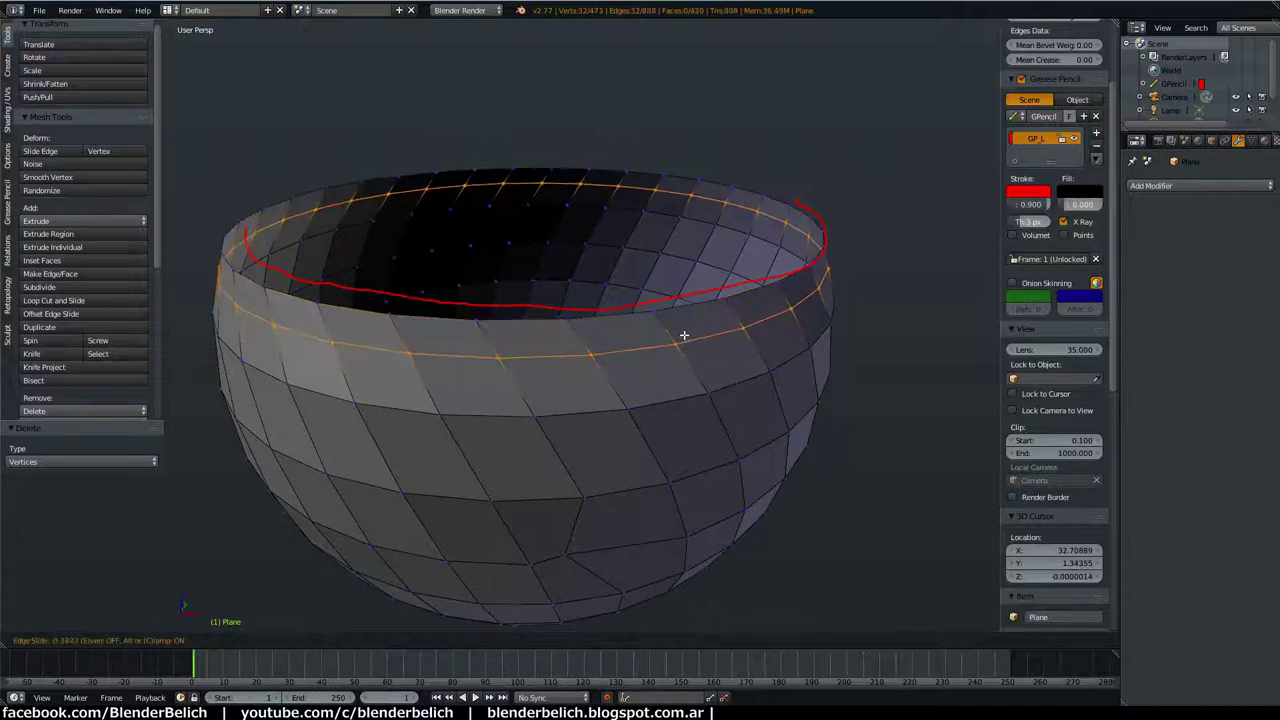
{"action": "left_click", "coordinate": [671, 313]}
{"action": "left_click", "coordinate": [672, 305]}
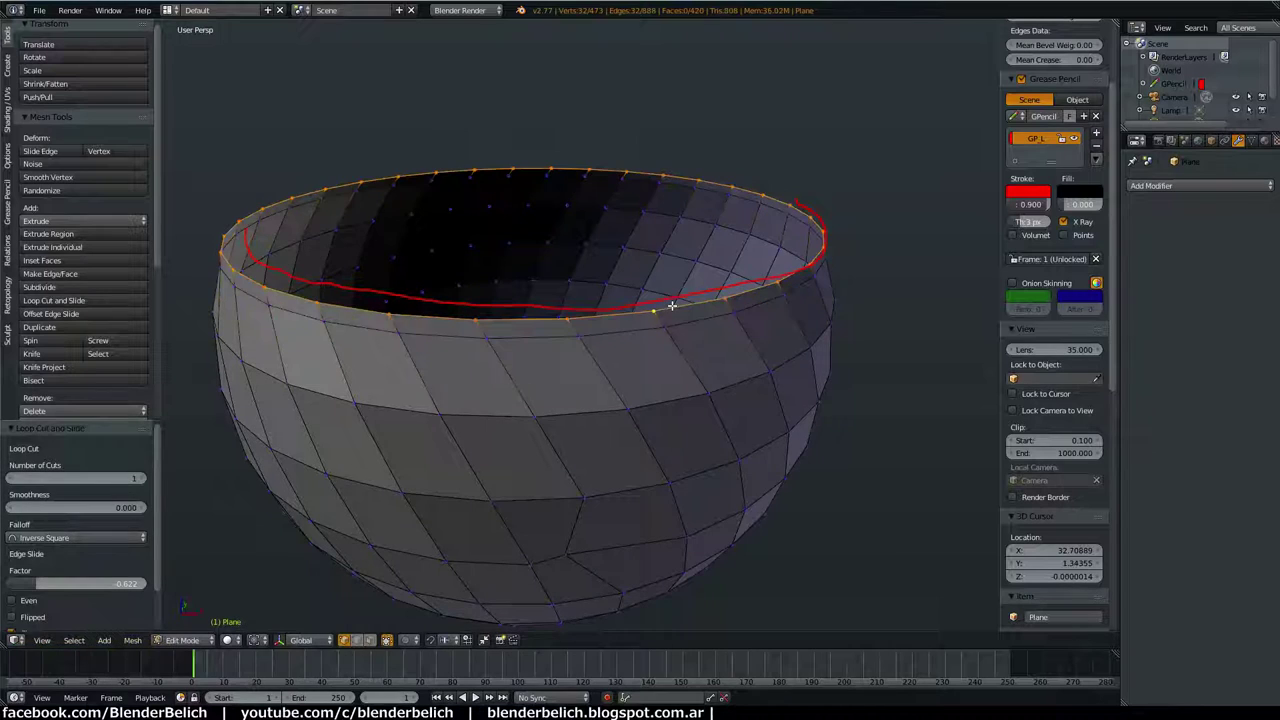
Step: Edge-slide the new rim loop to factor 10, stretching the bowl into a tall neck
{"action": "key", "text": "g"}
{"action": "key", "text": "g"}
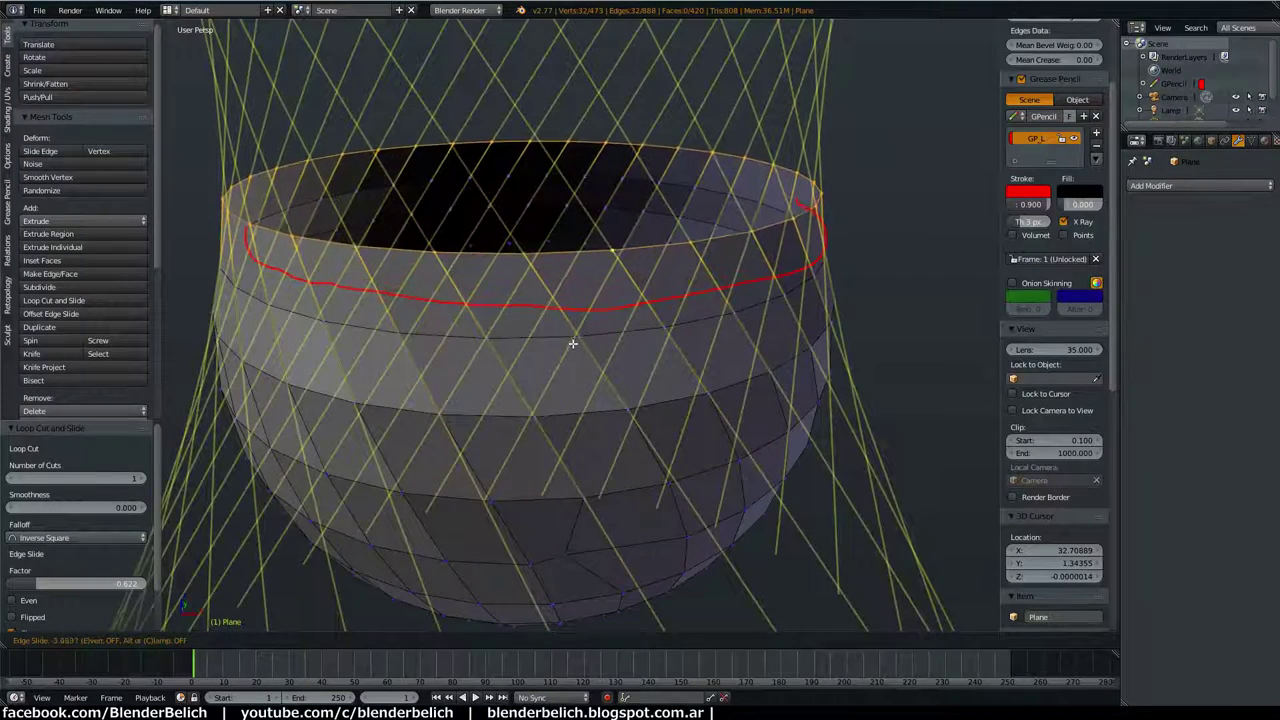
{"action": "left_click", "coordinate": [499, 247]}
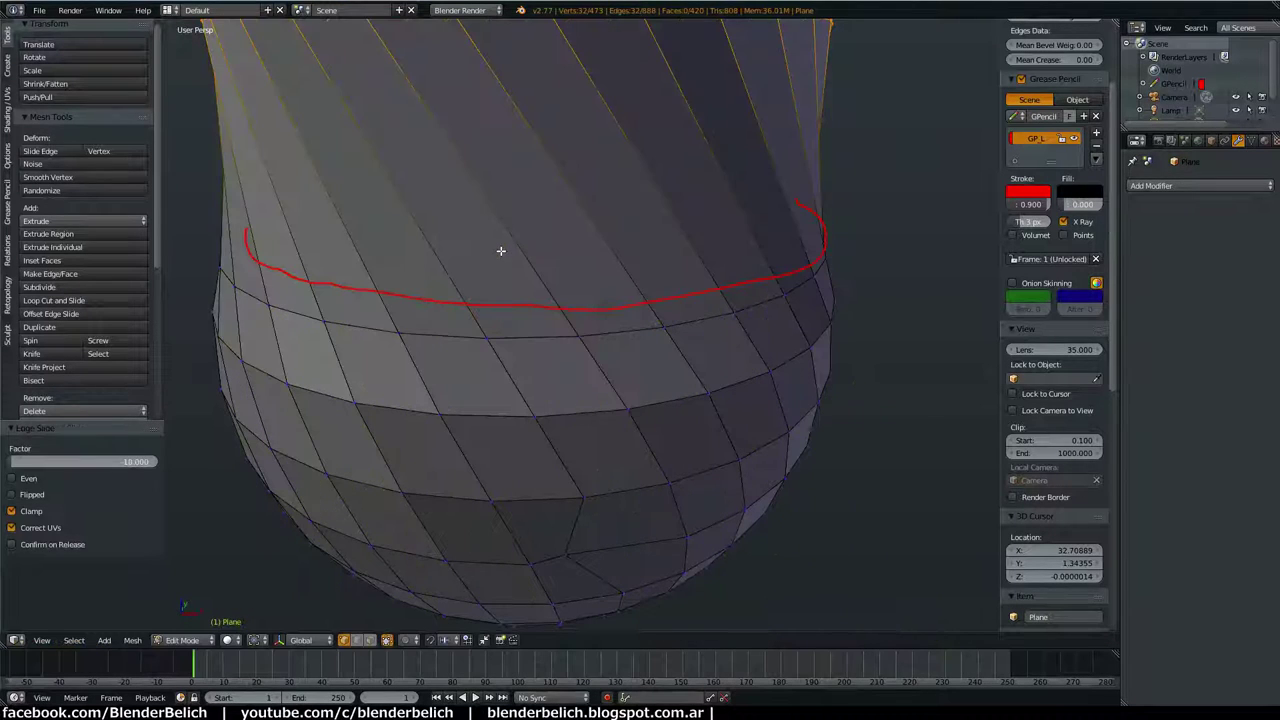
{"action": "scroll", "coordinate": [535, 300], "scroll_direction": "down", "scroll_amount": 4}
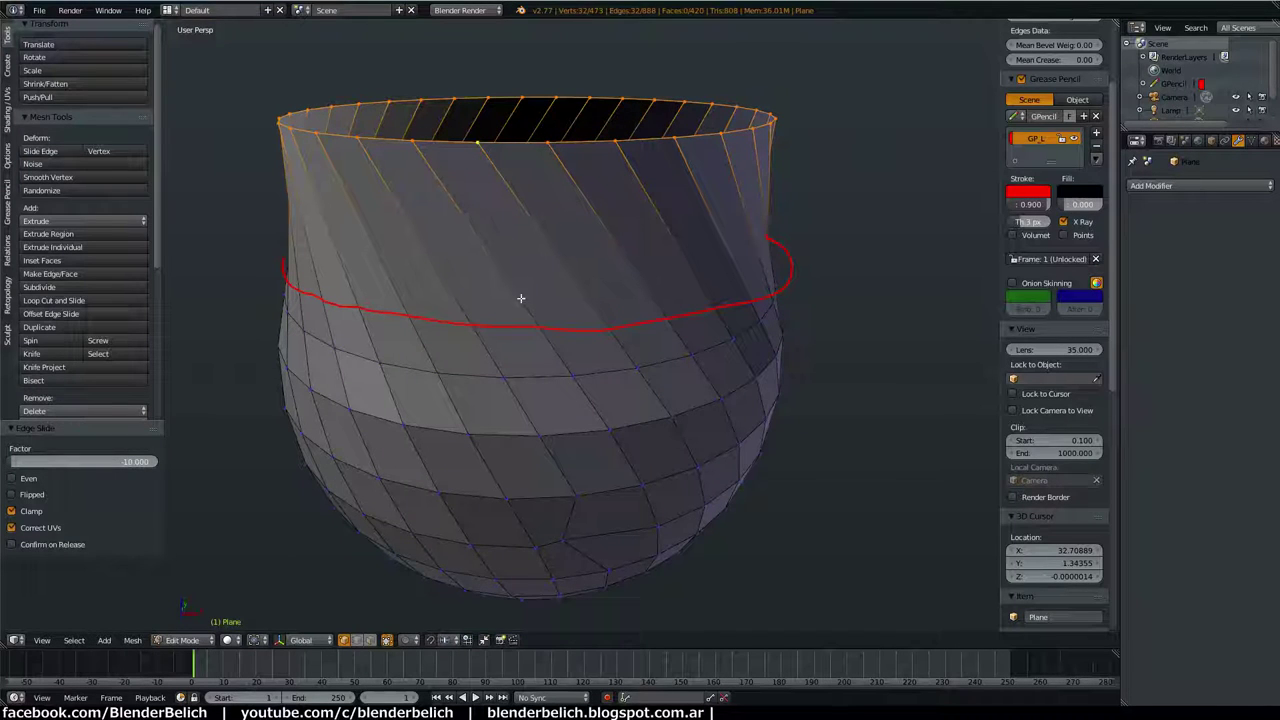
{"action": "key", "text": "ctrl+r"}
{"action": "scroll", "coordinate": [541, 294], "scroll_direction": "up", "scroll_amount": 2}
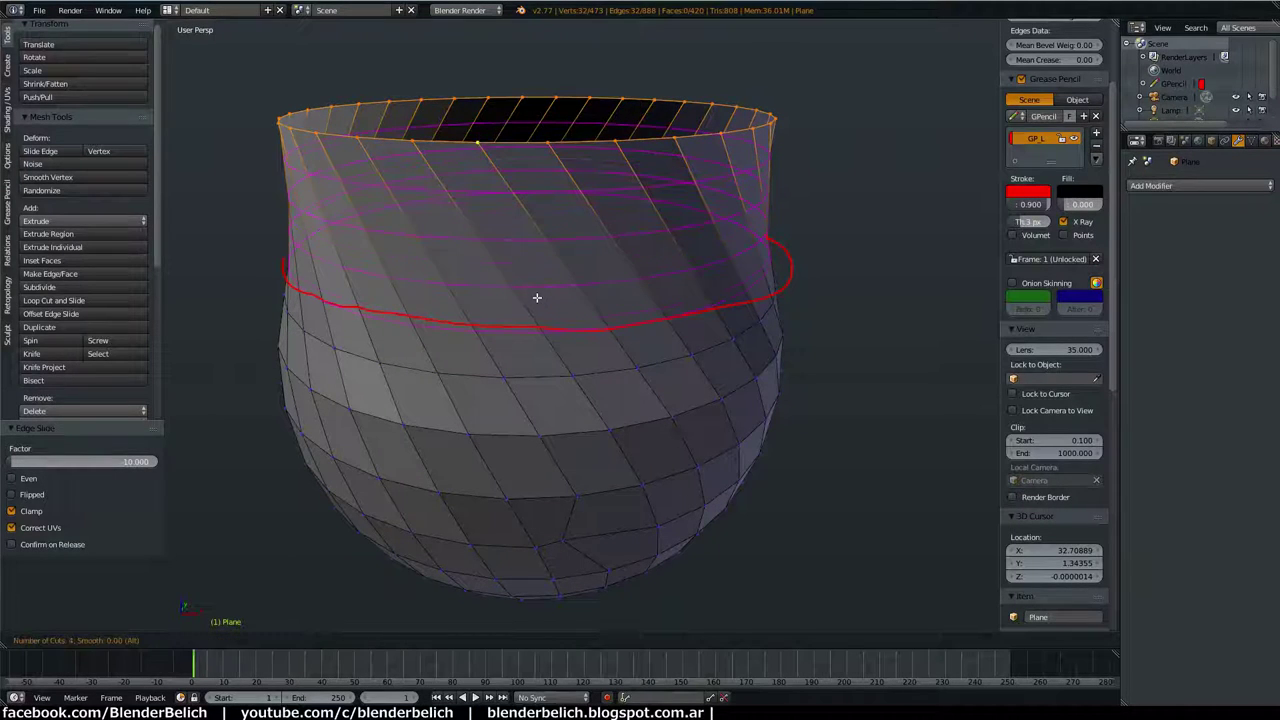
Step: Add four evenly spaced loop cuts across the vase's upper band
{"action": "left_click", "coordinate": [537, 297]}
{"action": "right_click", "coordinate": [541, 308]}
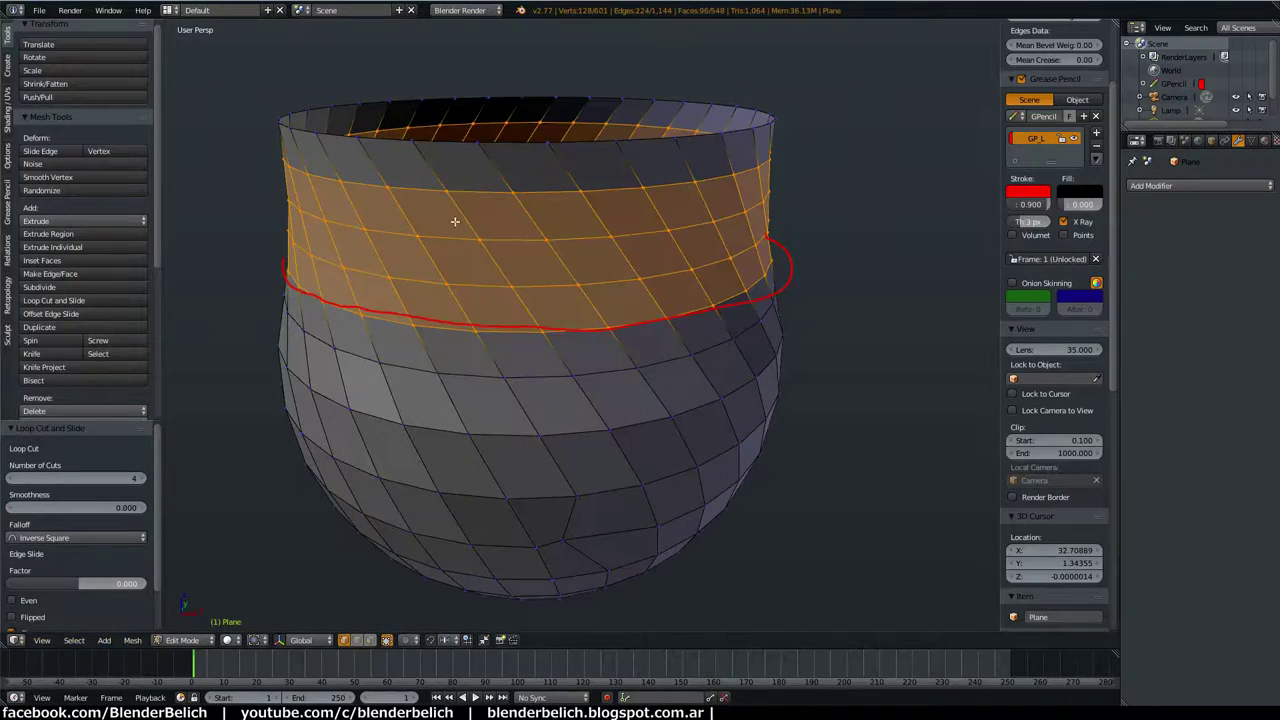
{"action": "mouse_move", "coordinate": [455, 221]}
{"action": "middle_mouse_down"}
{"action": "mouse_move", "coordinate": [500, 266]}
{"action": "mouse_move", "coordinate": [509, 300]}
{"action": "mouse_move", "coordinate": [491, 251]}
{"action": "mouse_move", "coordinate": [512, 246]}
{"action": "middle_mouse_up"}
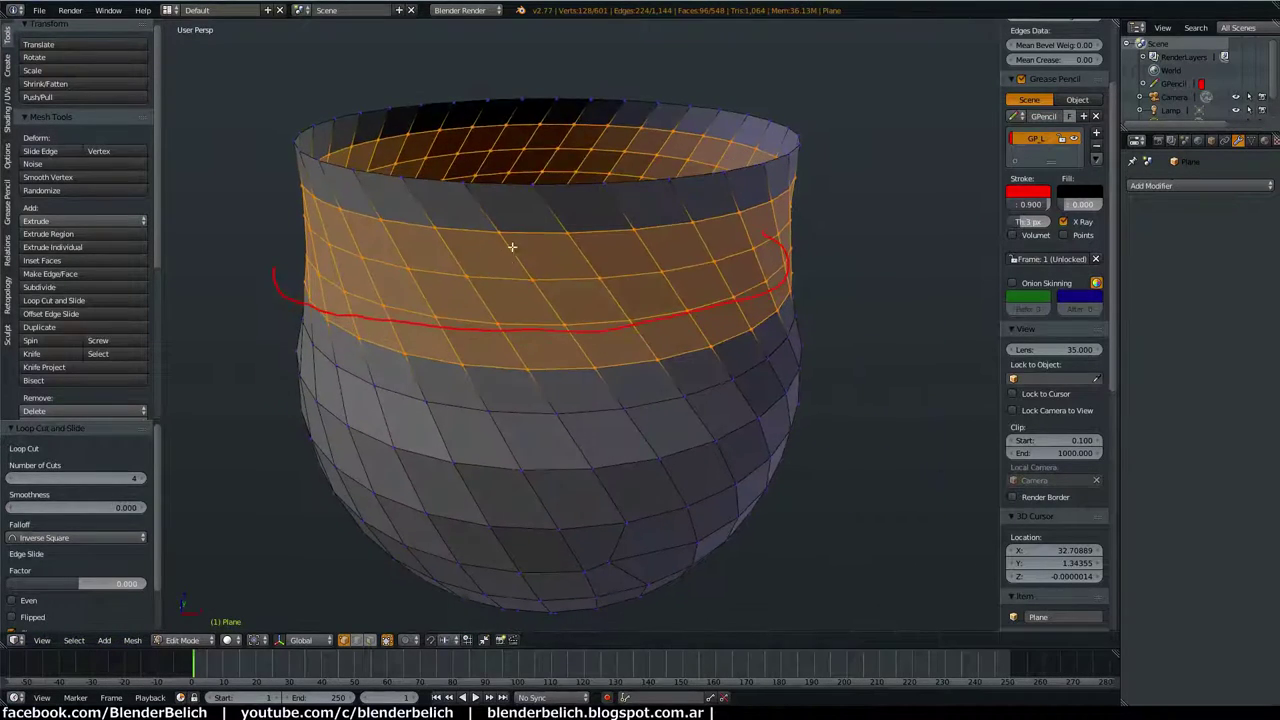
Step: Extrude the vase's top rim slightly upward and twist it about the Z axis
{"action": "right_click", "coordinate": [509, 191], "text": "alt"}
{"action": "middle_click_drag", "start_coordinate": [509, 191], "coordinate": [491, 256]}
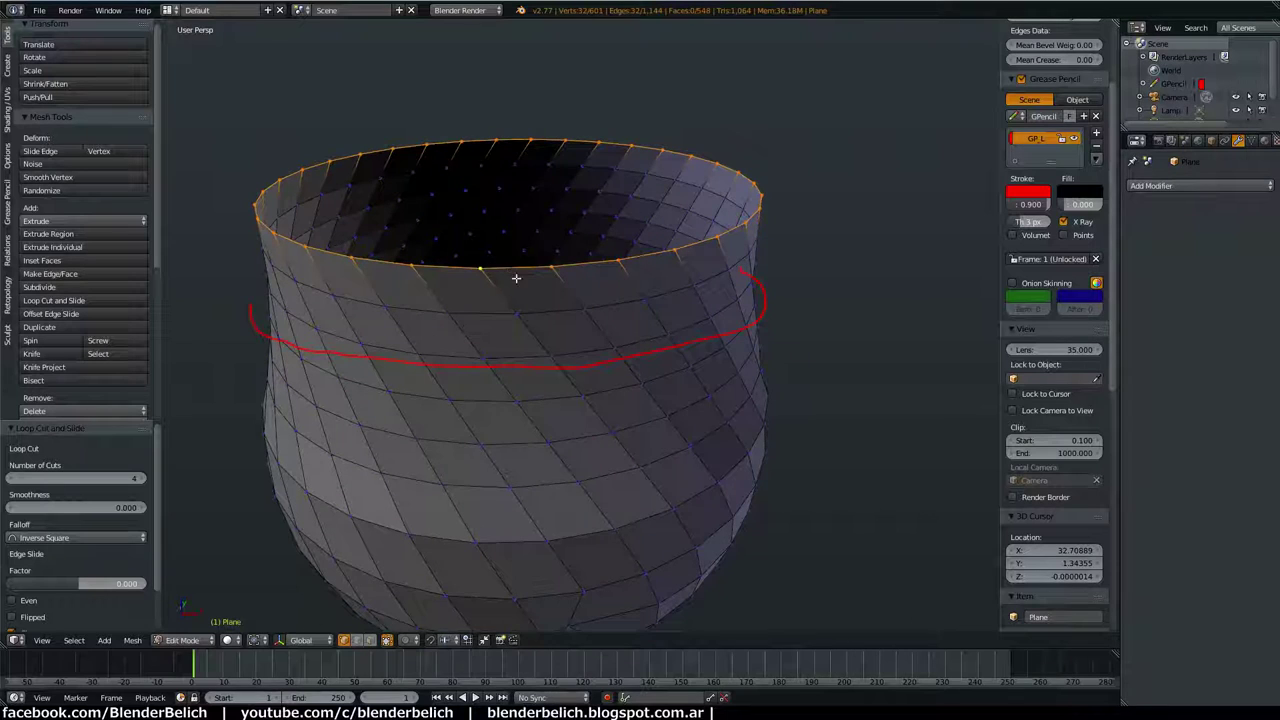
{"action": "key", "text": "e"}
{"action": "key", "text": "z"}
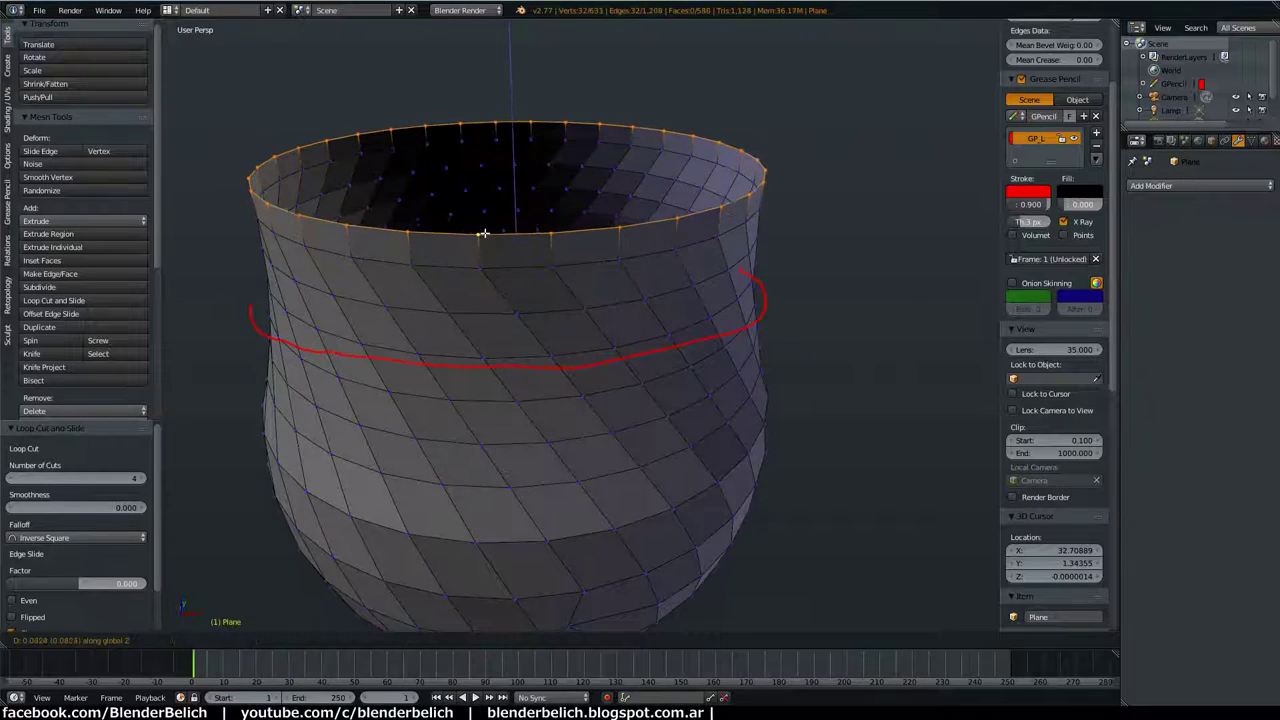
{"action": "left_click", "coordinate": [487, 227]}
{"action": "key", "text": "r"}
{"action": "key", "text": "z"}
{"action": "left_click", "coordinate": [587, 190]}
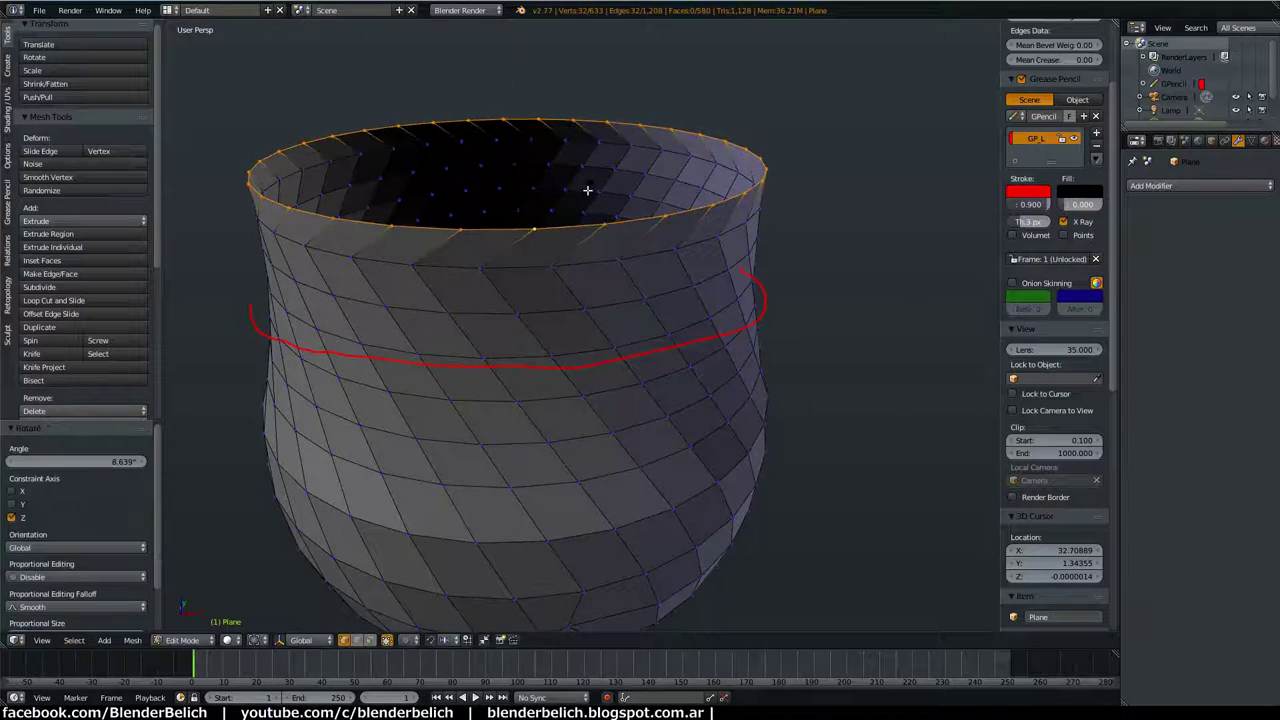
Step: Slide the top rim loop higher and add more loop cuts just below it
{"action": "key", "text": "g"}
{"action": "key", "text": "g"}
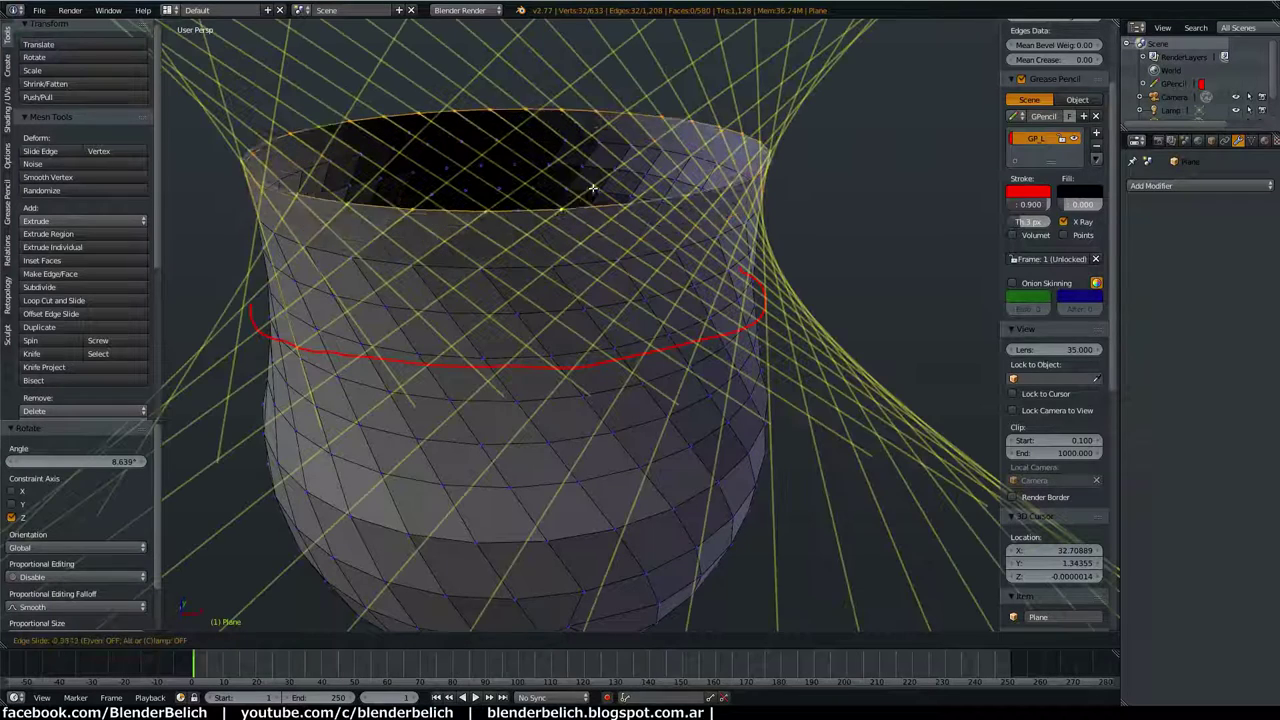
{"action": "left_click", "coordinate": [638, 157]}
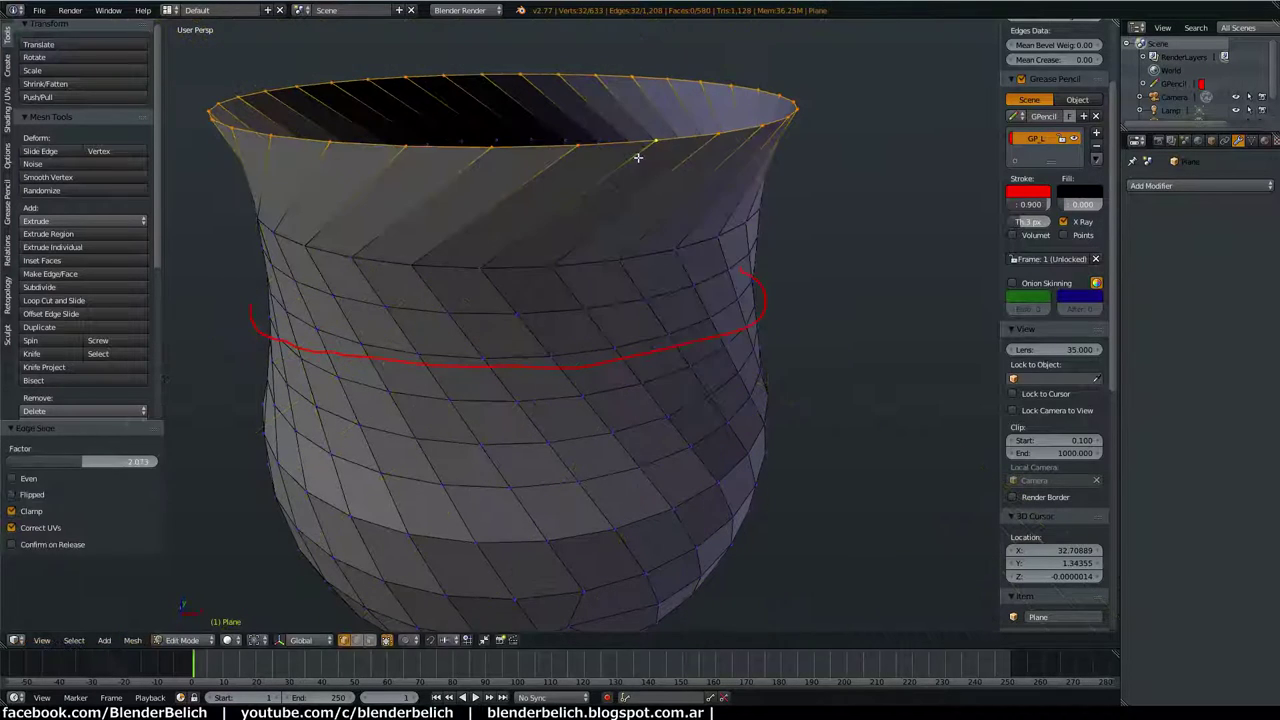
{"action": "key", "text": "ctrl+r"}
{"action": "scroll", "coordinate": [594, 206], "scroll_direction": "up", "scroll_amount": 2}
{"action": "left_click", "coordinate": [594, 206]}
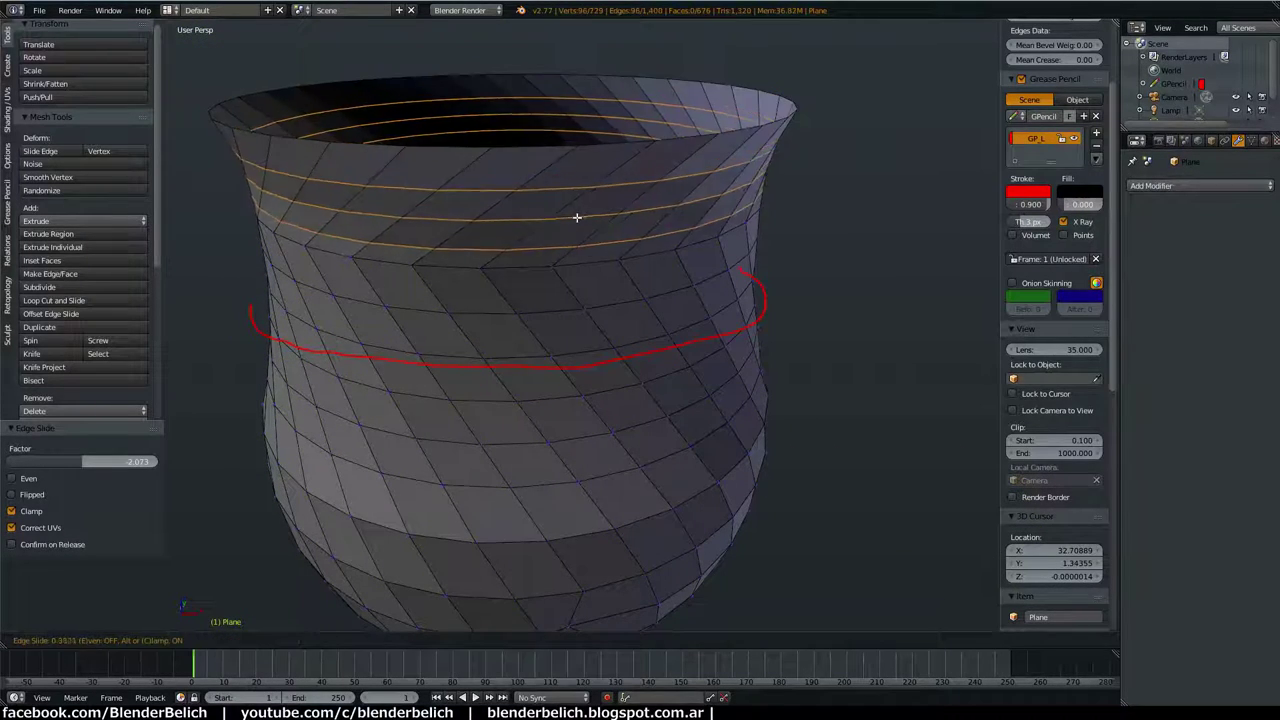
{"action": "left_click", "coordinate": [577, 217]}
{"action": "scroll", "coordinate": [580, 250], "scroll_direction": "down", "scroll_amount": 3}
Step: Deselect all and switch to Top view, zoomed in on the striped triangular plane
{"action": "key", "text": "a"}
{"action": "middle_click_drag", "start_coordinate": [549, 309], "coordinate": [562, 291]}
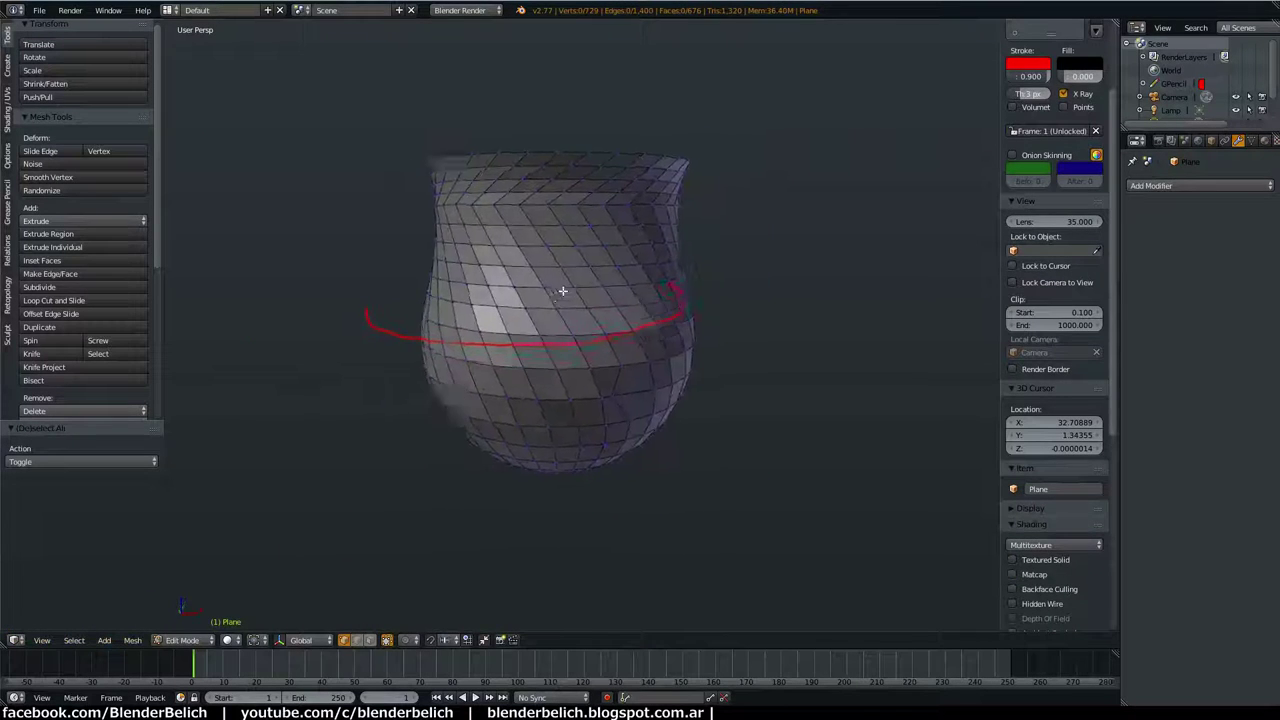
{"action": "scroll", "coordinate": [562, 291], "scroll_direction": "up", "scroll_amount": 2}
{"action": "scroll", "coordinate": [566, 263], "scroll_direction": "down", "scroll_amount": 3}
{"action": "mouse_move", "coordinate": [563, 340]}
{"action": "middle_mouse_down"}
{"action": "mouse_move", "coordinate": [574, 360]}
{"action": "mouse_move", "coordinate": [438, 360]}
{"action": "middle_mouse_up"}
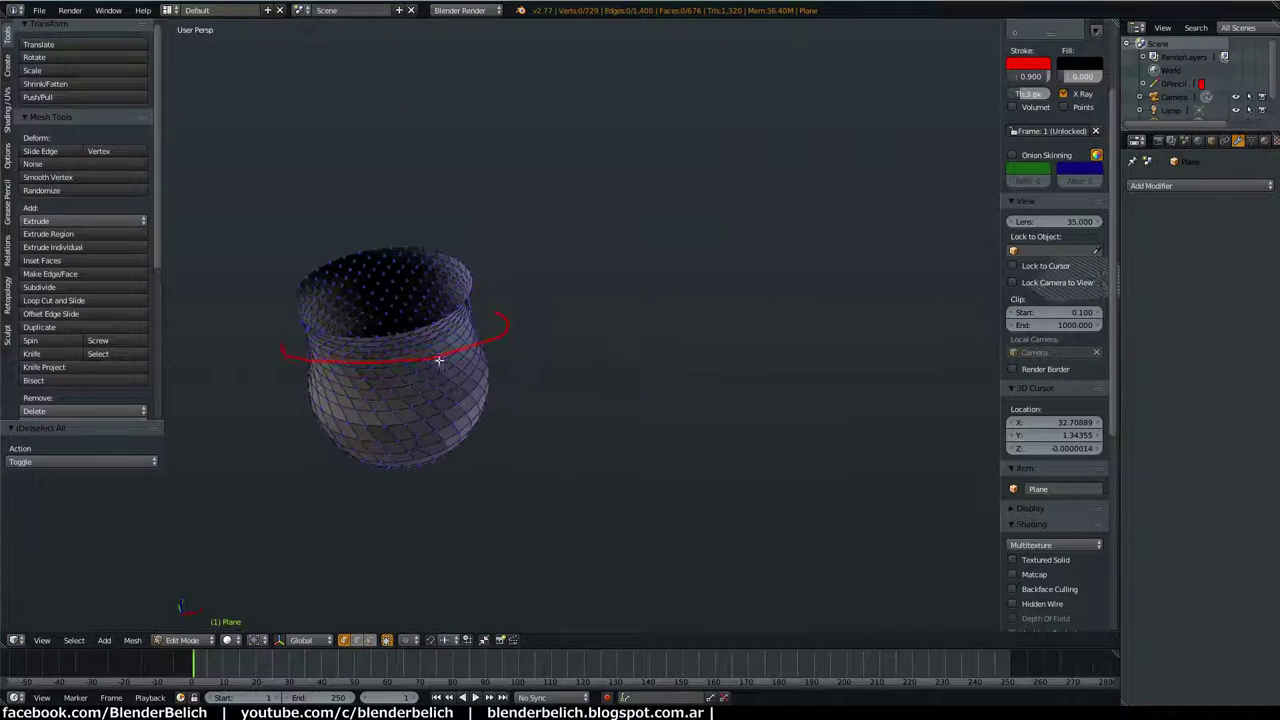
{"action": "scroll", "coordinate": [438, 360], "scroll_direction": "down", "scroll_amount": 3}
{"action": "middle_click_drag", "start_coordinate": [583, 366], "coordinate": [640, 300]}
{"action": "key", "text": "KP_7"}
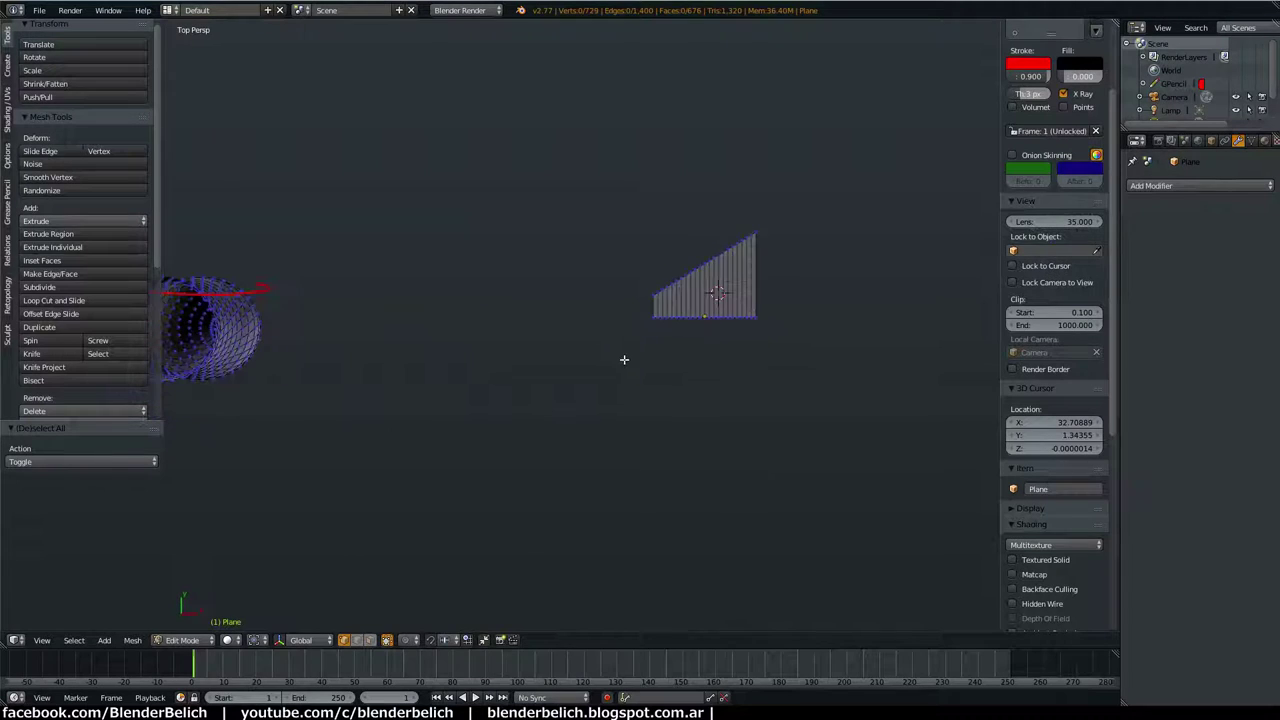
{"action": "middle_click_drag", "start_coordinate": [624, 359], "coordinate": [586, 386], "text": "shift"}
{"action": "scroll", "coordinate": [586, 386], "scroll_direction": "up", "scroll_amount": 4}
{"action": "scroll", "coordinate": [674, 300], "scroll_direction": "up", "scroll_amount": 2}
{"action": "scroll", "coordinate": [586, 343], "scroll_direction": "up", "scroll_amount": 1}
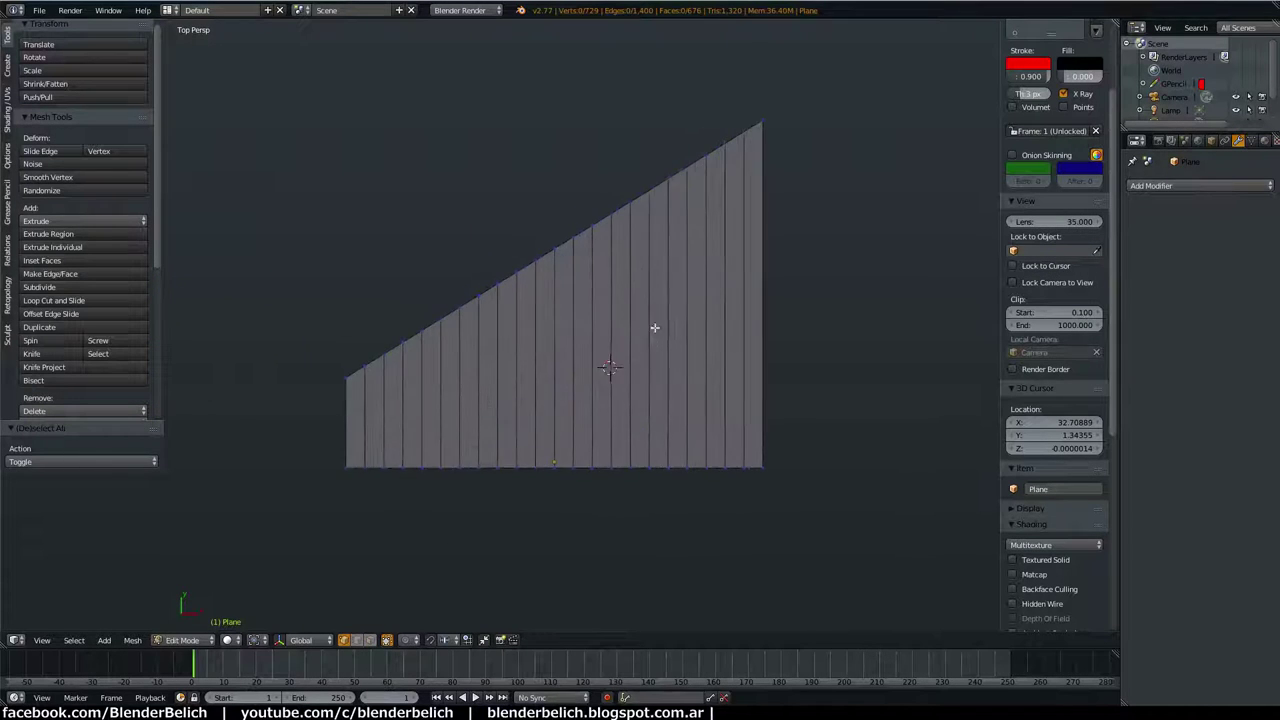
{"action": "scroll", "coordinate": [654, 327], "scroll_direction": "up", "scroll_amount": 1}
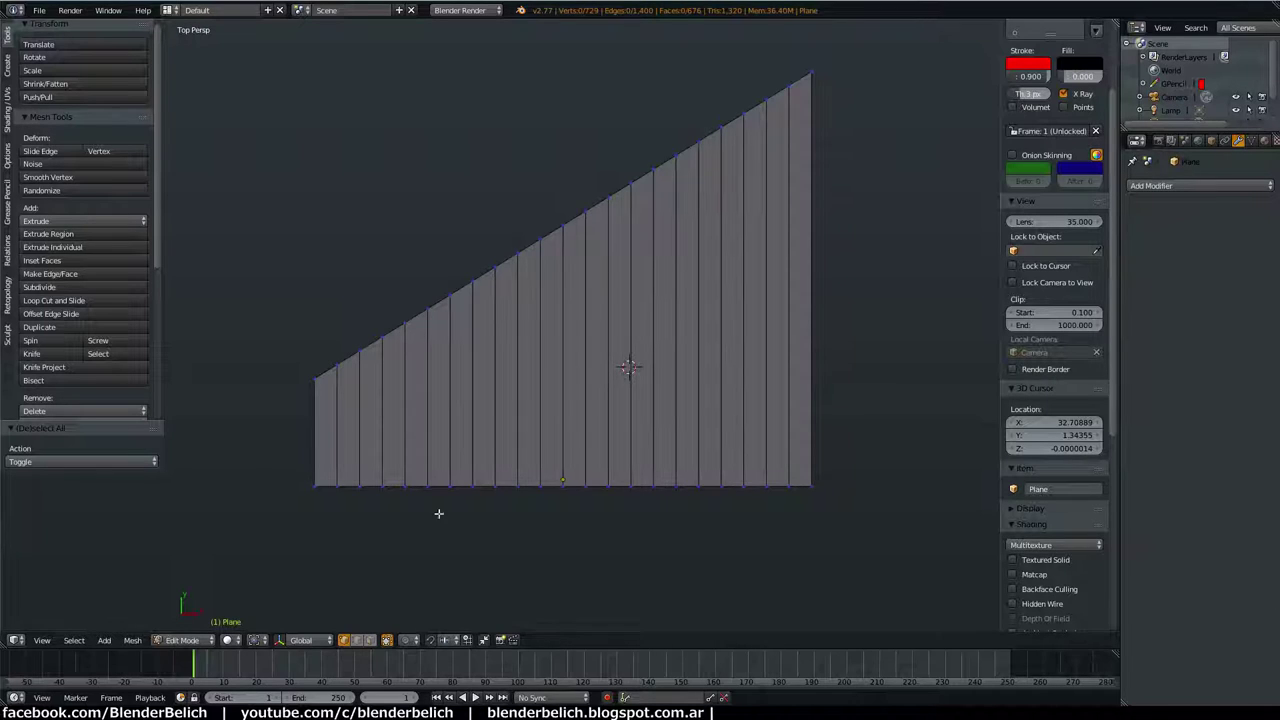
Step: Add a diagonal loop cut across the striped triangular plane
{"action": "key", "text": "ctrl+r"}
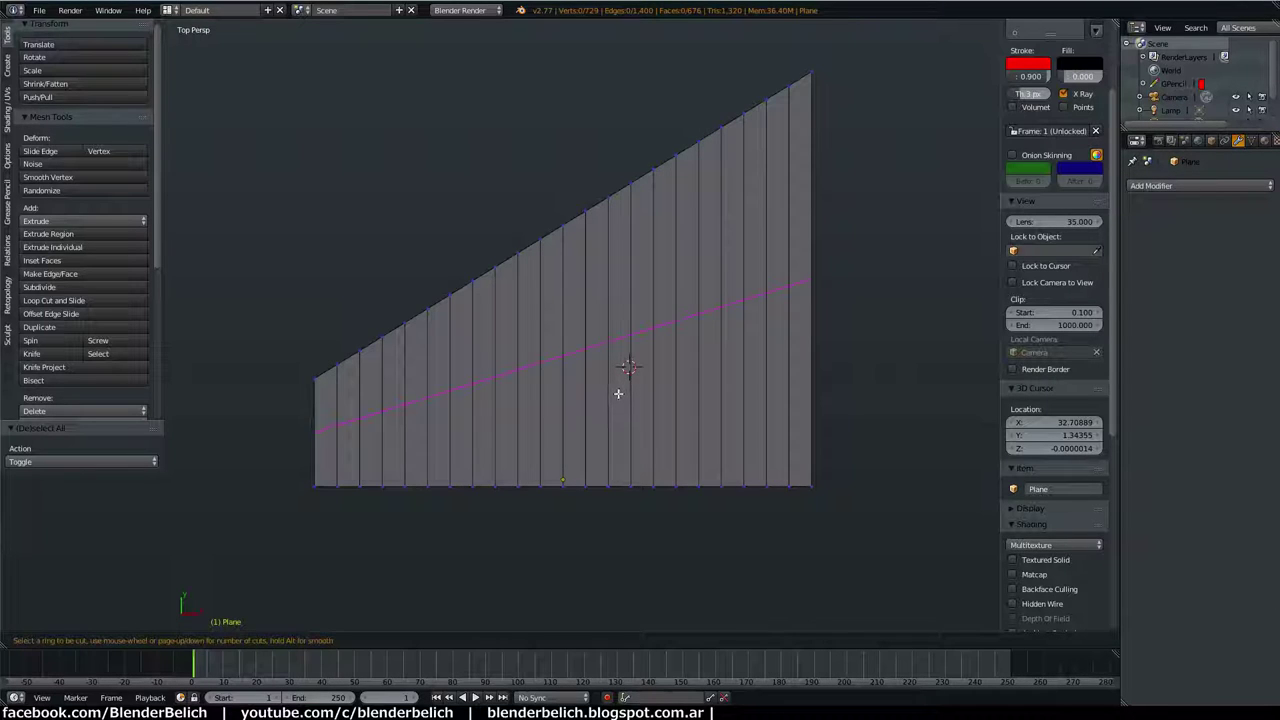
{"action": "key", "text": "Escape"}
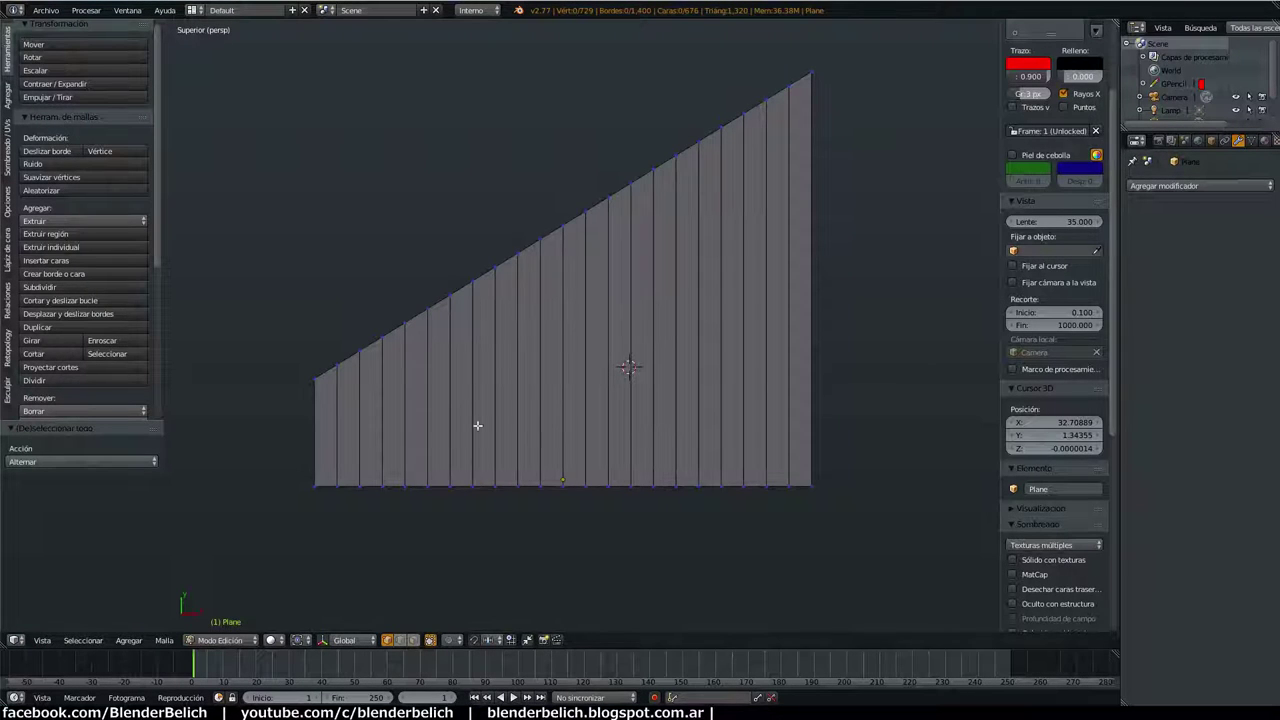
{"action": "key", "text": "ctrl+r"}
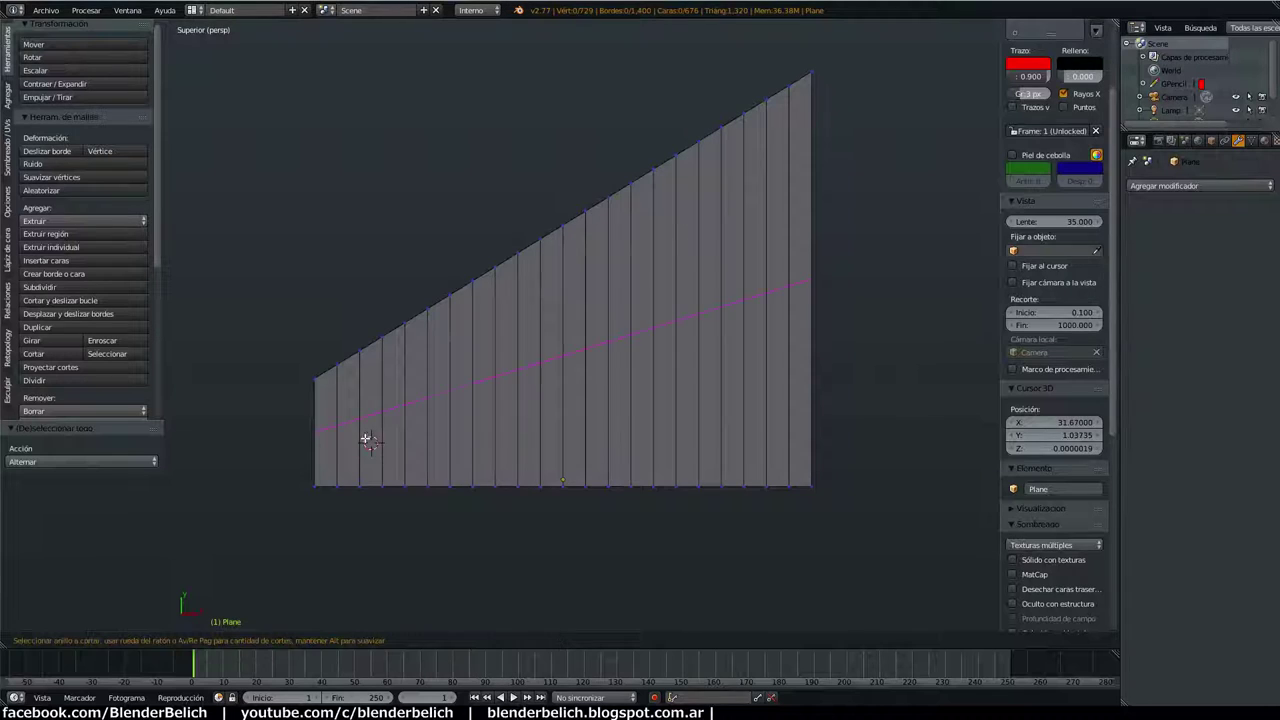
{"action": "left_click", "coordinate": [365, 438]}
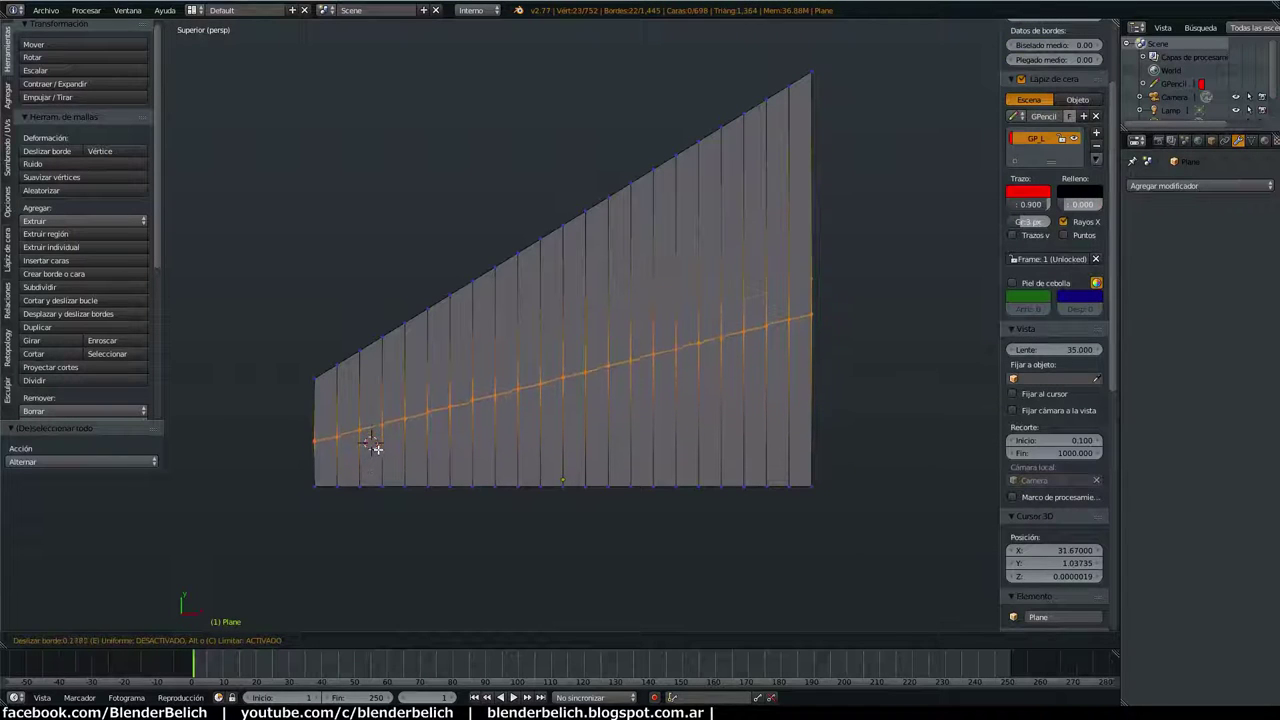
{"action": "left_click", "coordinate": [390, 438]}
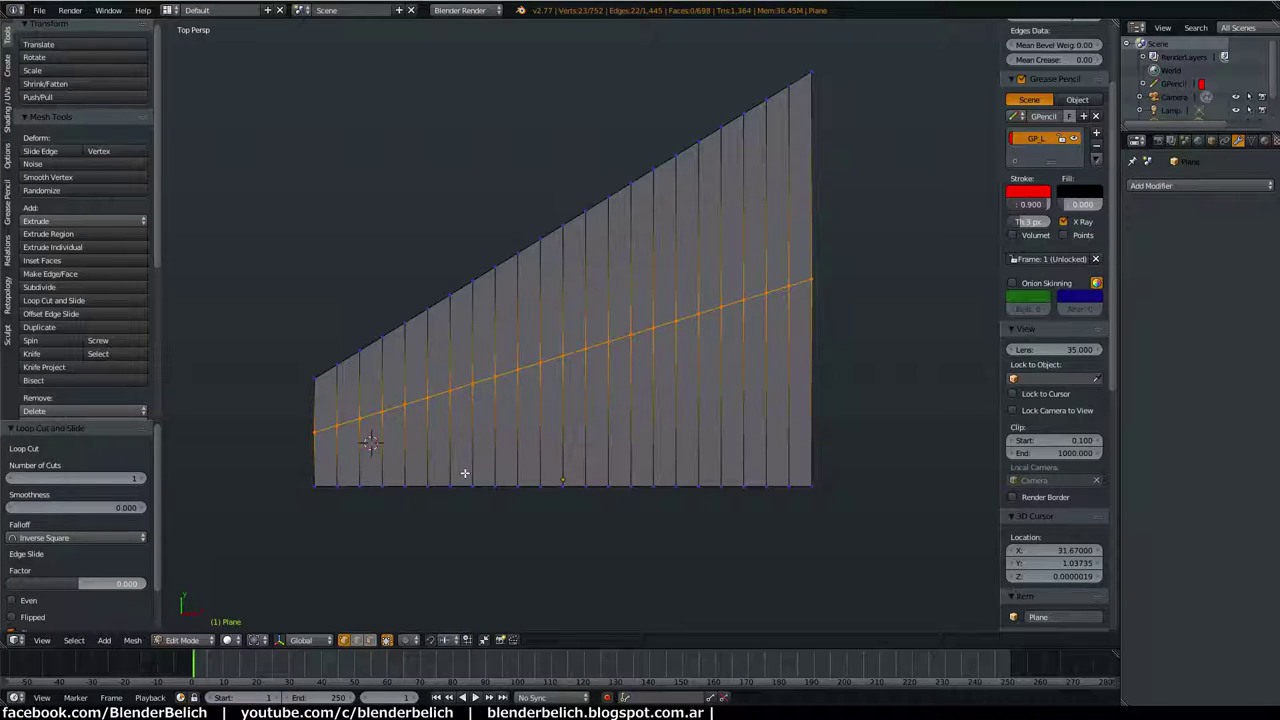
Step: Switch to edge mode and edge-slide the diagonal loop to a new position
{"action": "key", "text": "ctrl+Tab"}
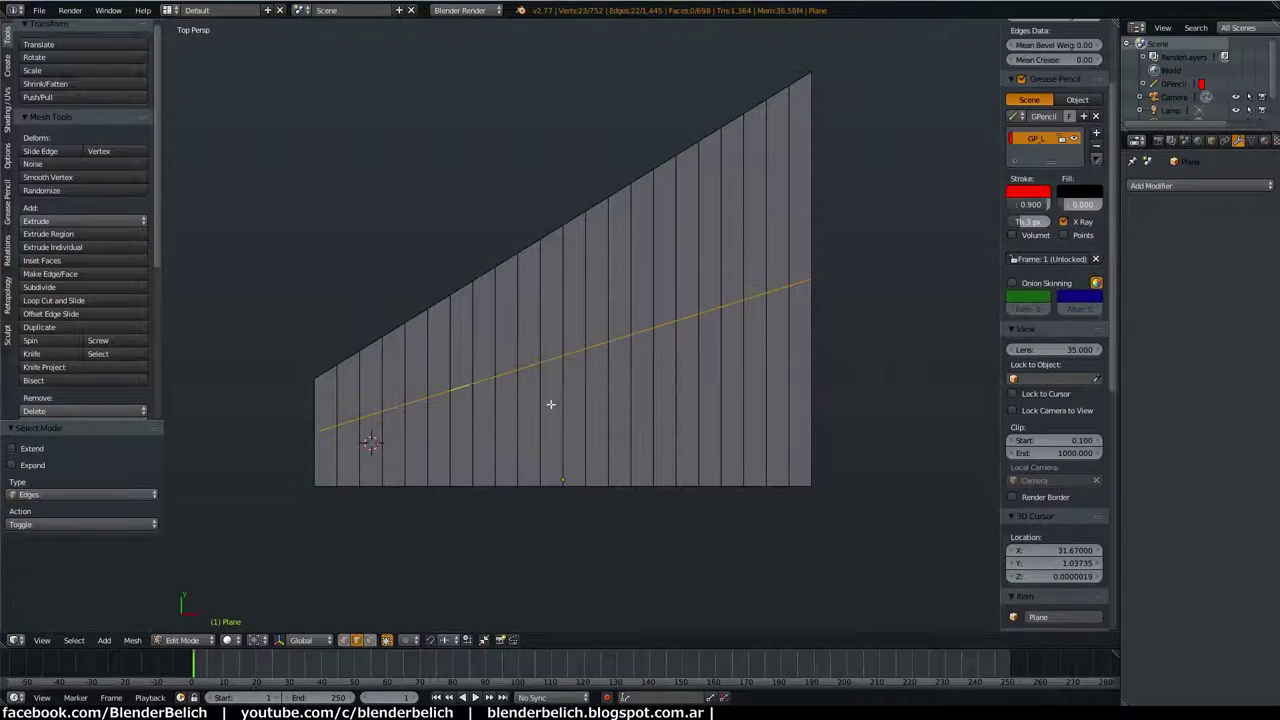
{"action": "key", "text": "g"}
{"action": "key", "text": "g"}
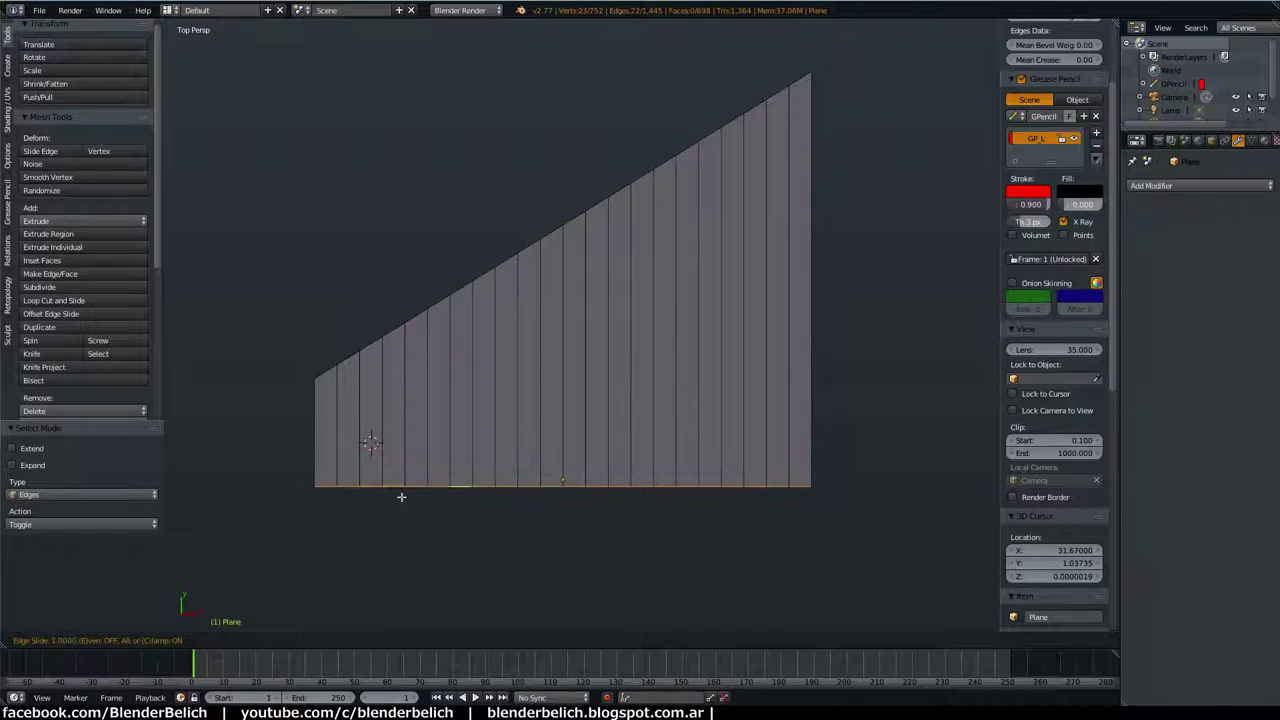
{"action": "left_click", "coordinate": [862, 305]}
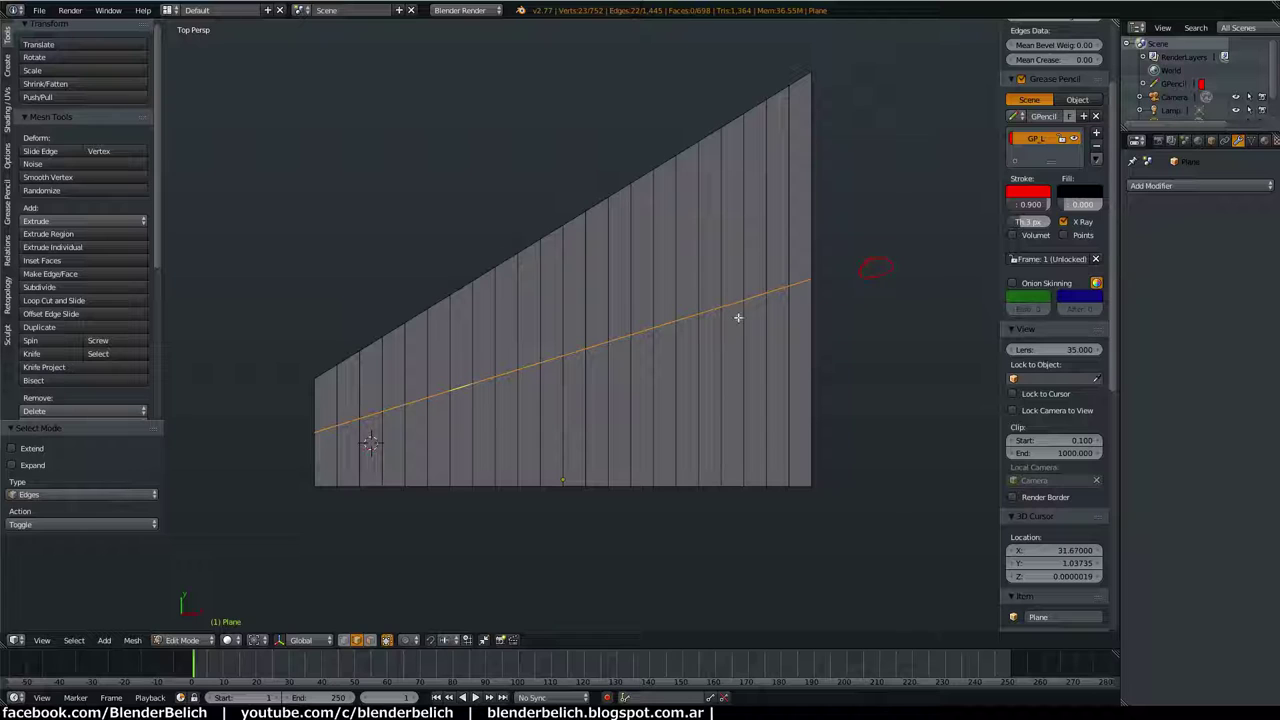
{"action": "key", "text": "g"}
{"action": "key", "text": "g"}
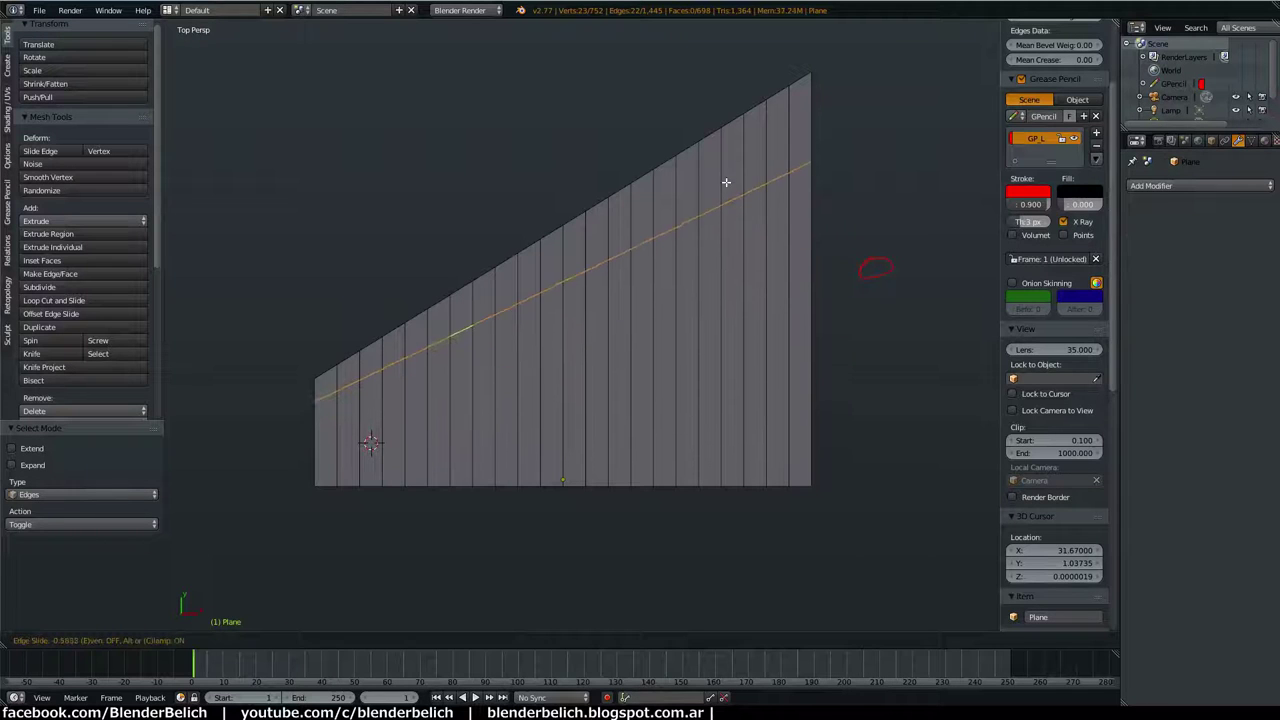
{"action": "right_click", "coordinate": [739, 227]}
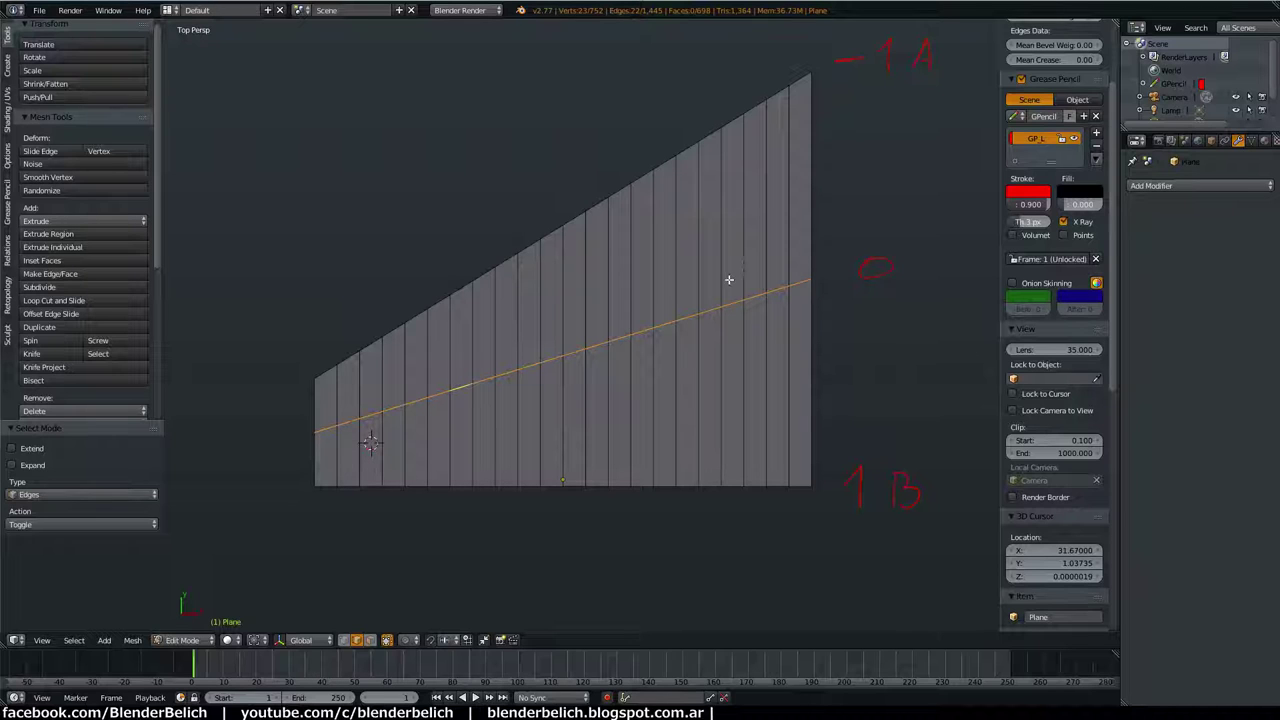
{"action": "middle_click_drag", "start_coordinate": [740, 265], "coordinate": [617, 289], "text": "shift"}
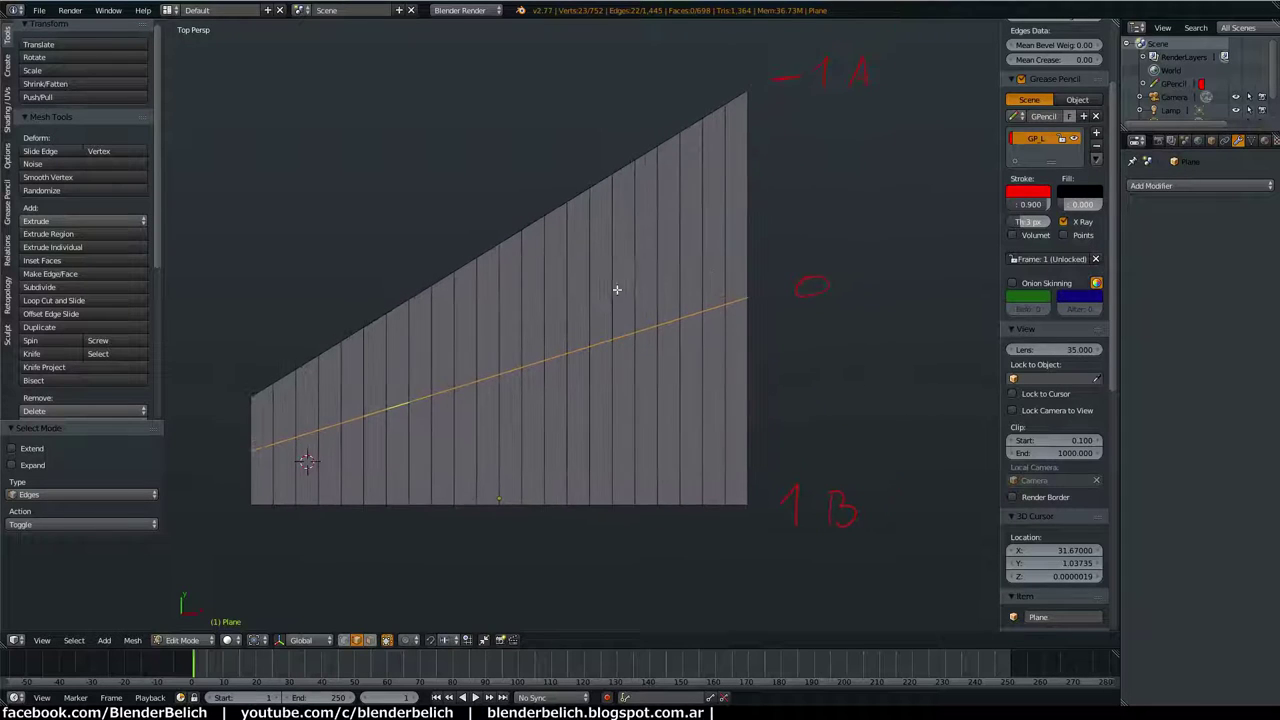
{"action": "key", "text": "g"}
{"action": "key", "text": "g"}
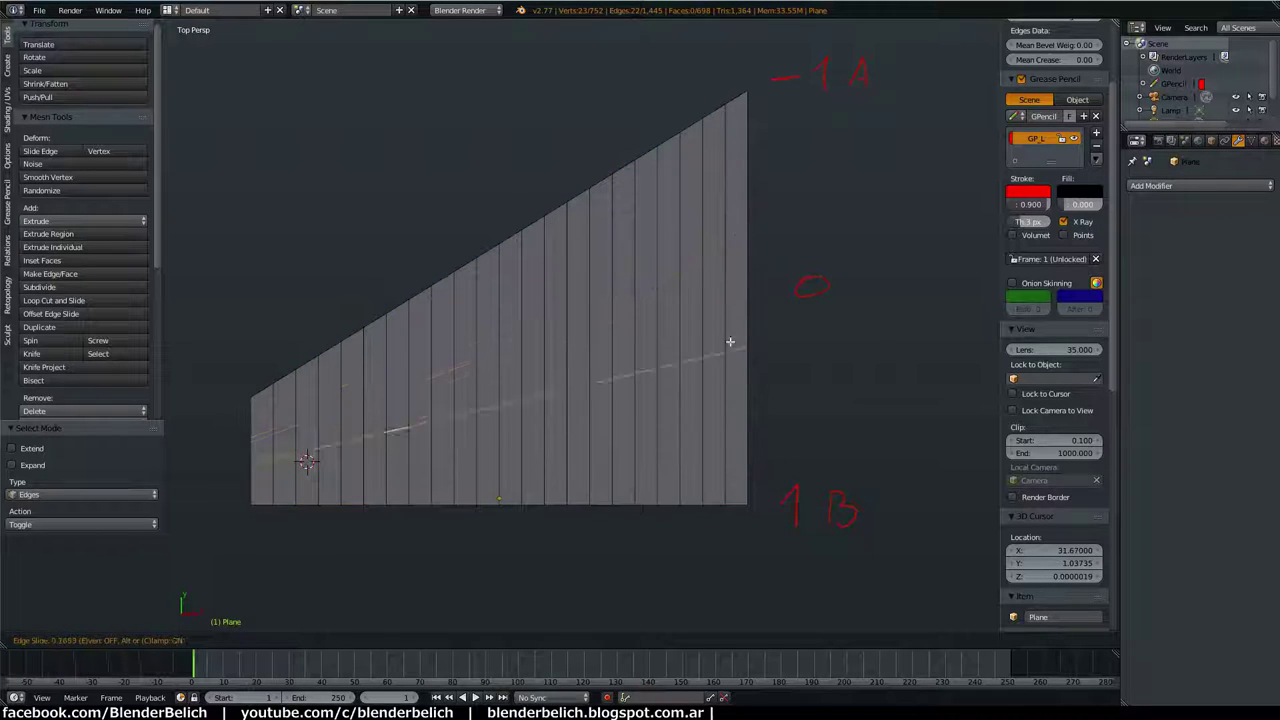
{"action": "left_click", "coordinate": [731, 236]}
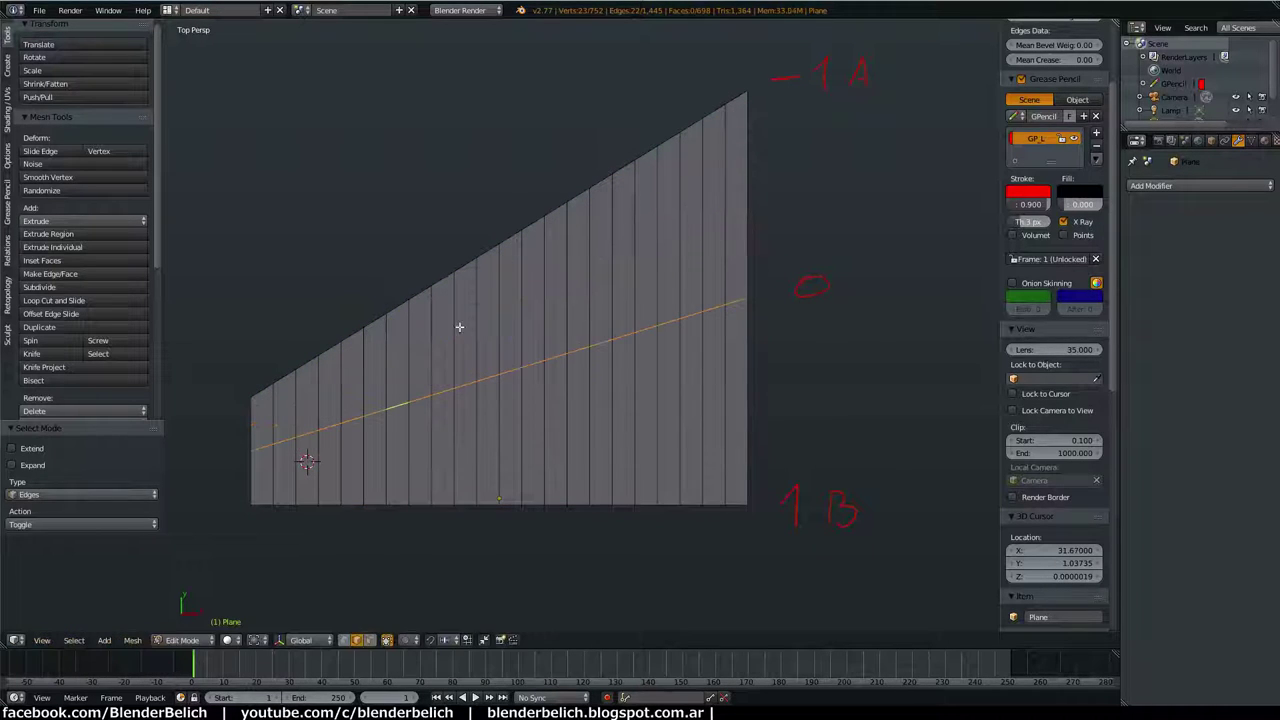
{"action": "right_click", "coordinate": [474, 266]}
Step: Move the top-edge segment down along Y by -0.215 to notch the top border
{"action": "key", "text": "g"}
{"action": "key", "text": "z"}
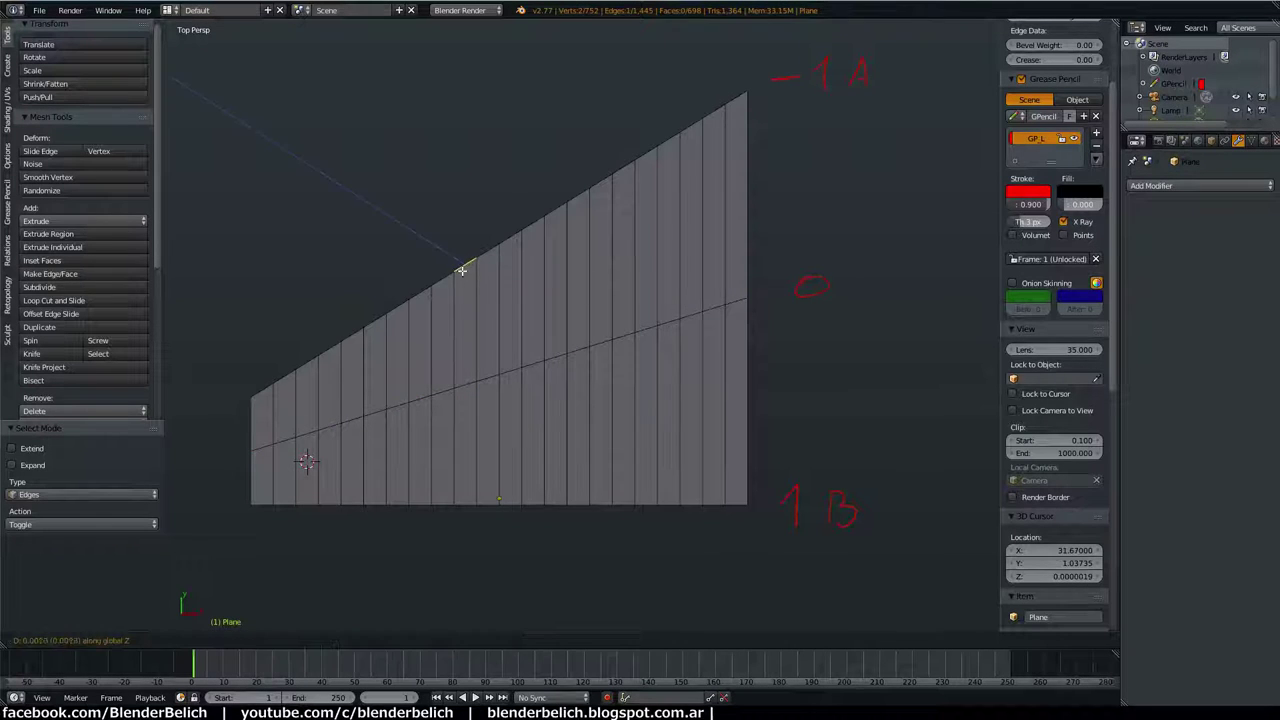
{"action": "key", "text": "y"}
{"action": "left_click", "coordinate": [464, 319]}
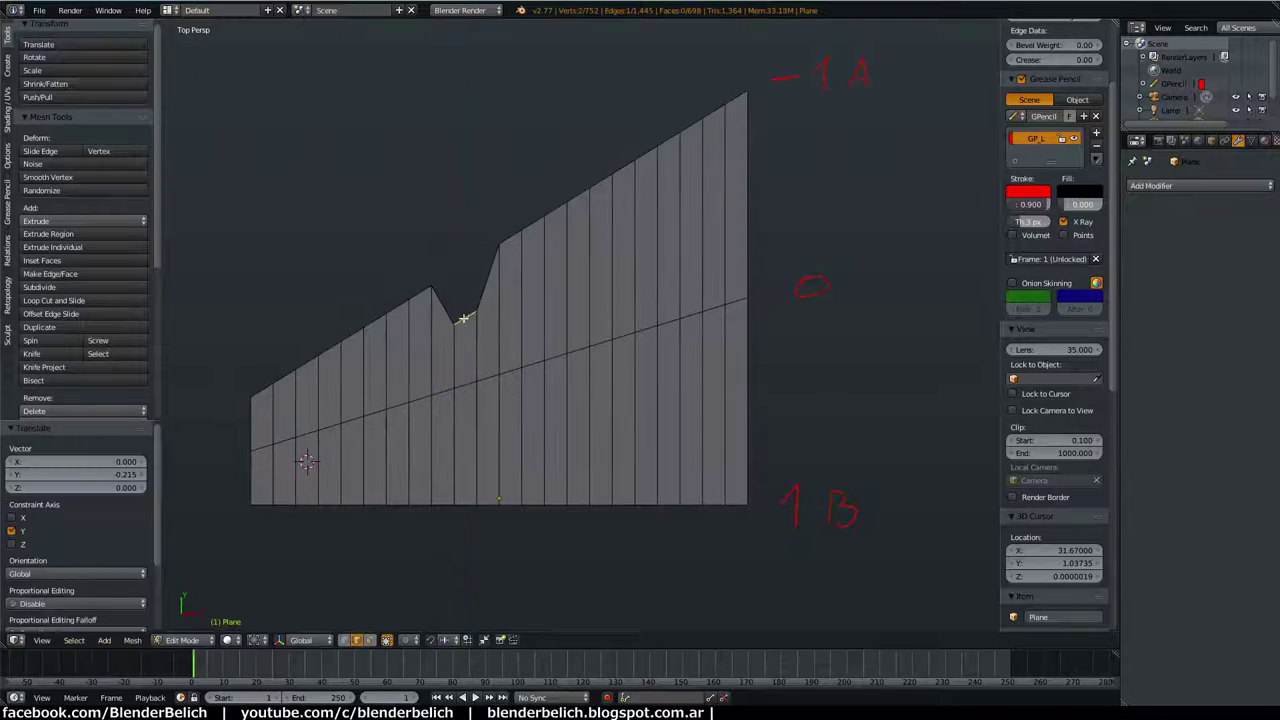
Step: Select the diagonal edge loop and start an edge slide on it
{"action": "right_click", "coordinate": [508, 392], "text": "alt"}
{"action": "right_click", "coordinate": [515, 373], "text": "alt"}
{"action": "key", "text": "g"}
{"action": "key", "text": "g"}
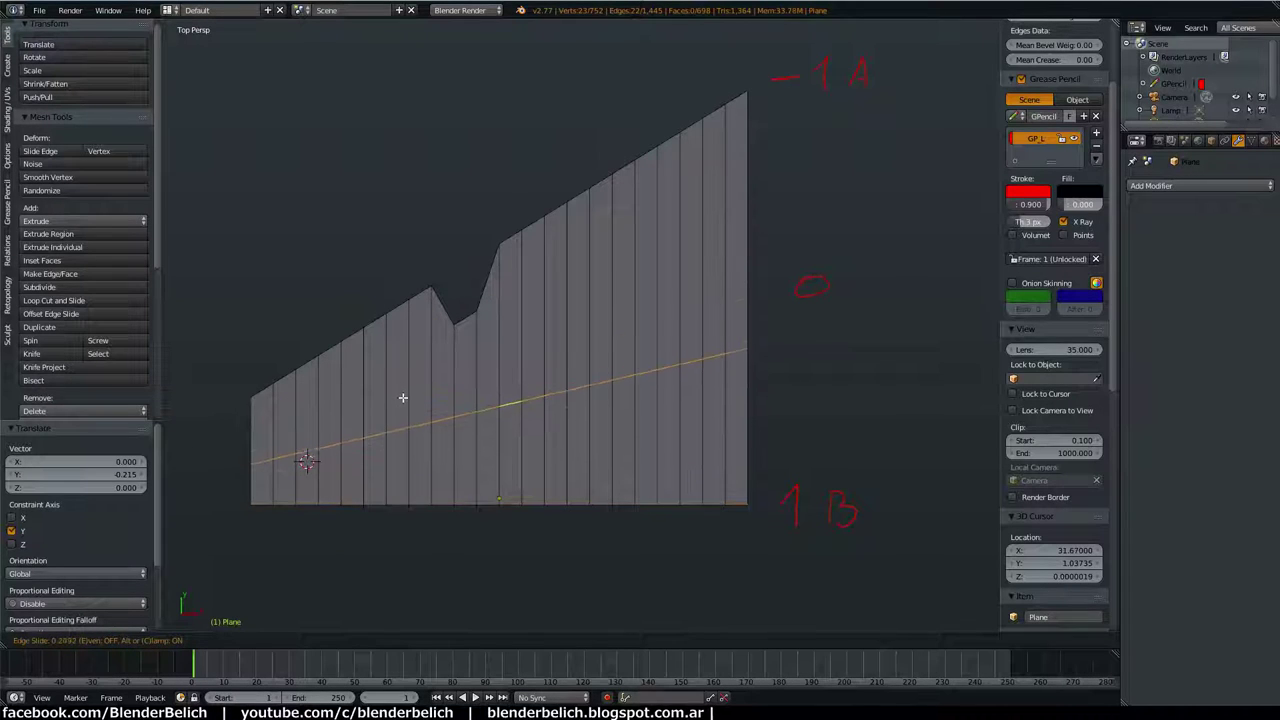
Step: Confirm the loop, then re-slide it in Even mode, parallel to the bottom edge
{"action": "left_click", "coordinate": [400, 398]}
{"action": "key", "text": "g"}
{"action": "key", "text": "g"}
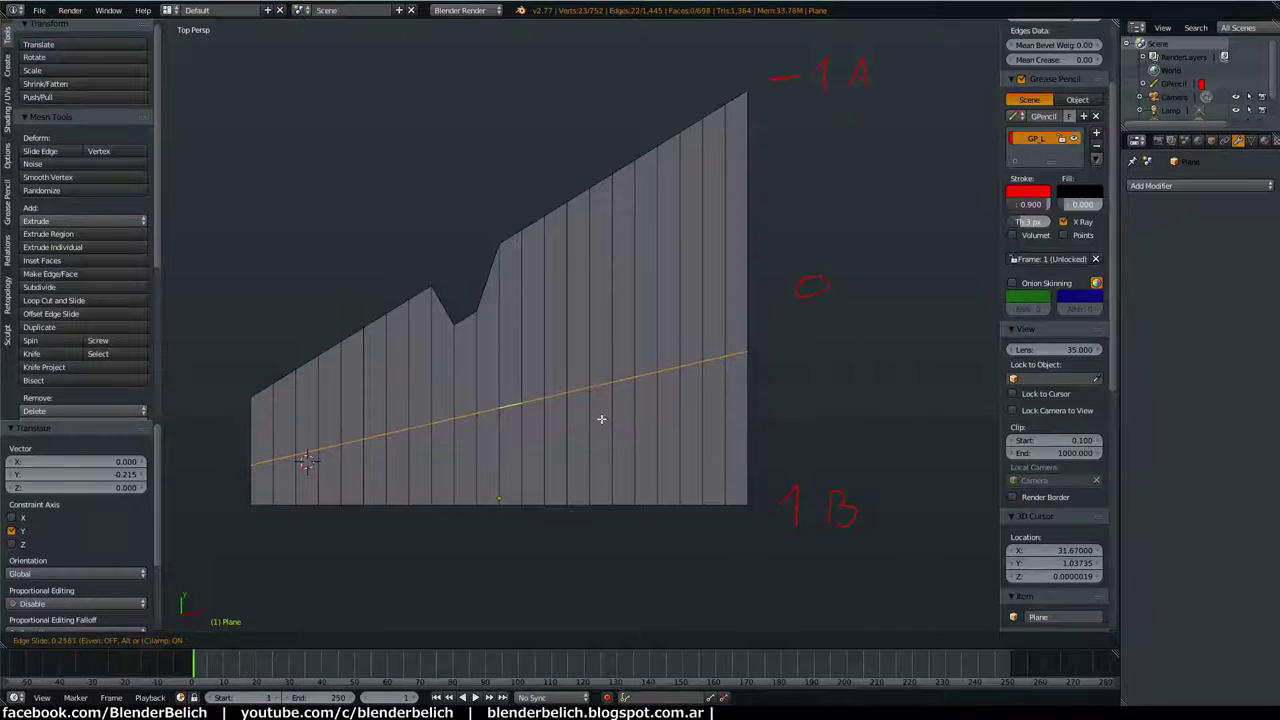
{"action": "key", "text": "e"}
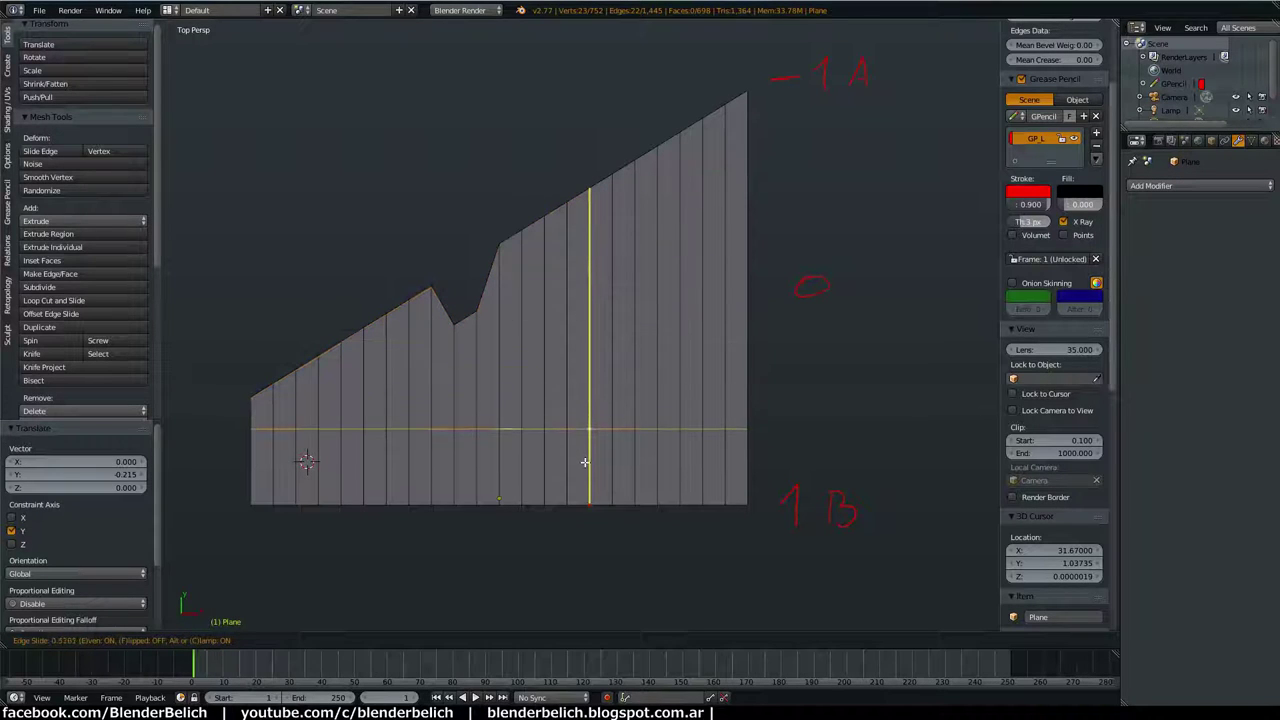
Step: Edge-slide the loop with Even and Flip on so it slants from the lower left toward the right edge
{"action": "left_click", "coordinate": [592, 454]}
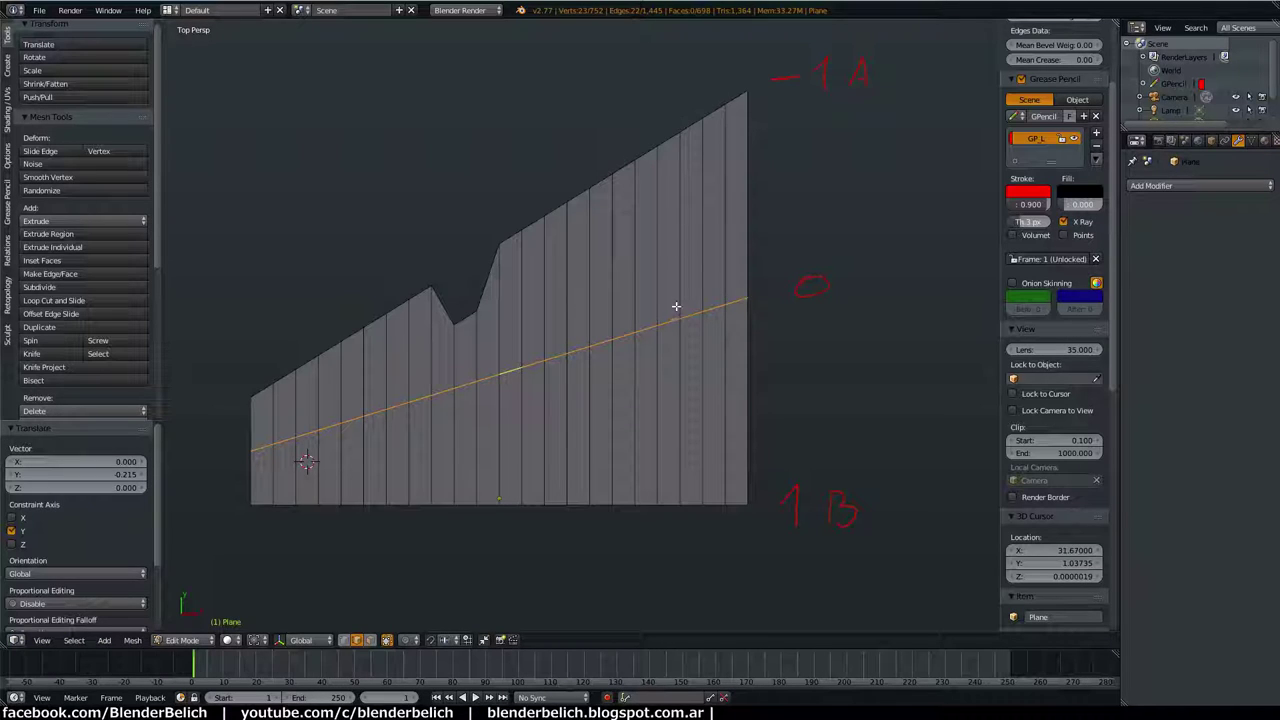
{"action": "key", "text": "g"}
{"action": "key", "text": "g"}
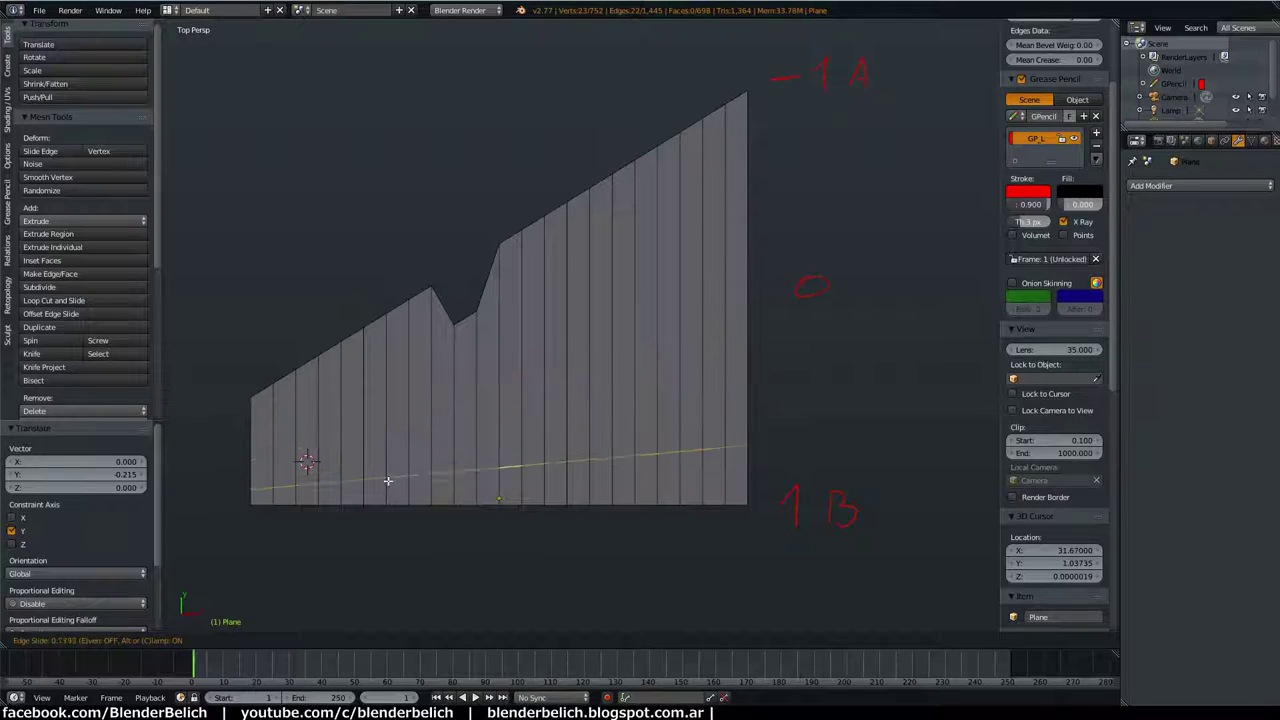
{"action": "key", "text": "e"}
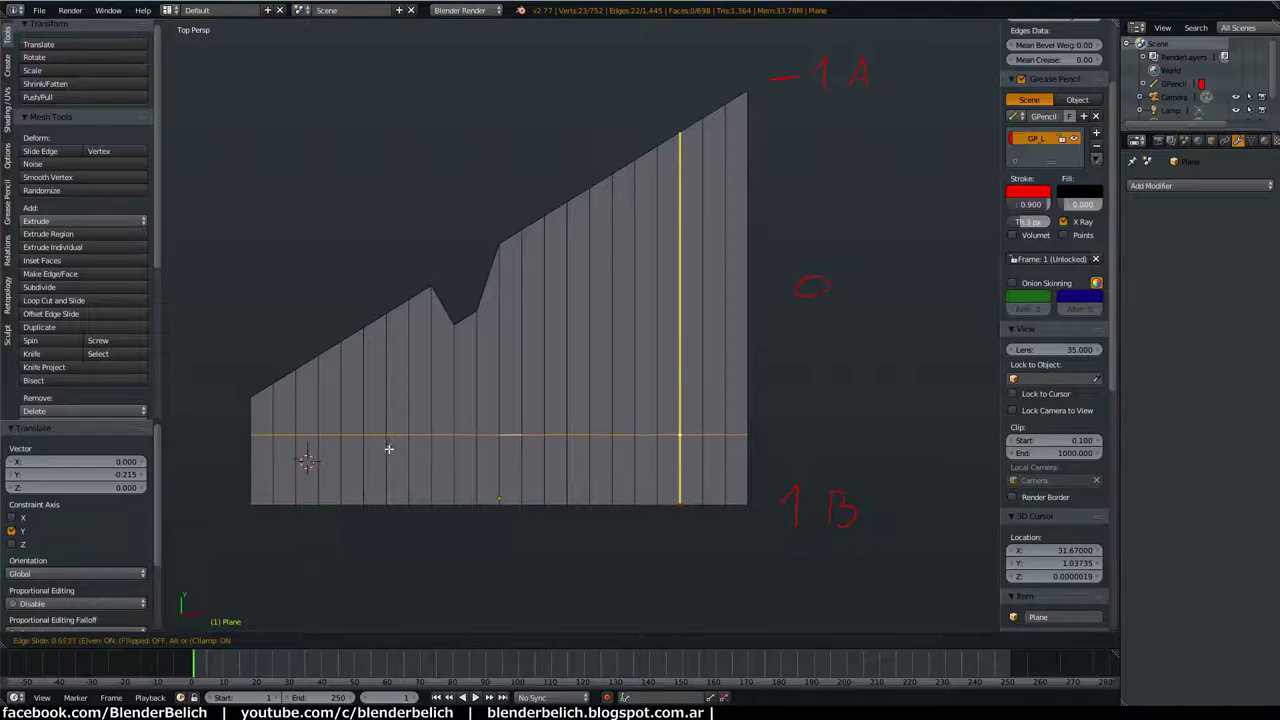
{"action": "key", "text": "f"}
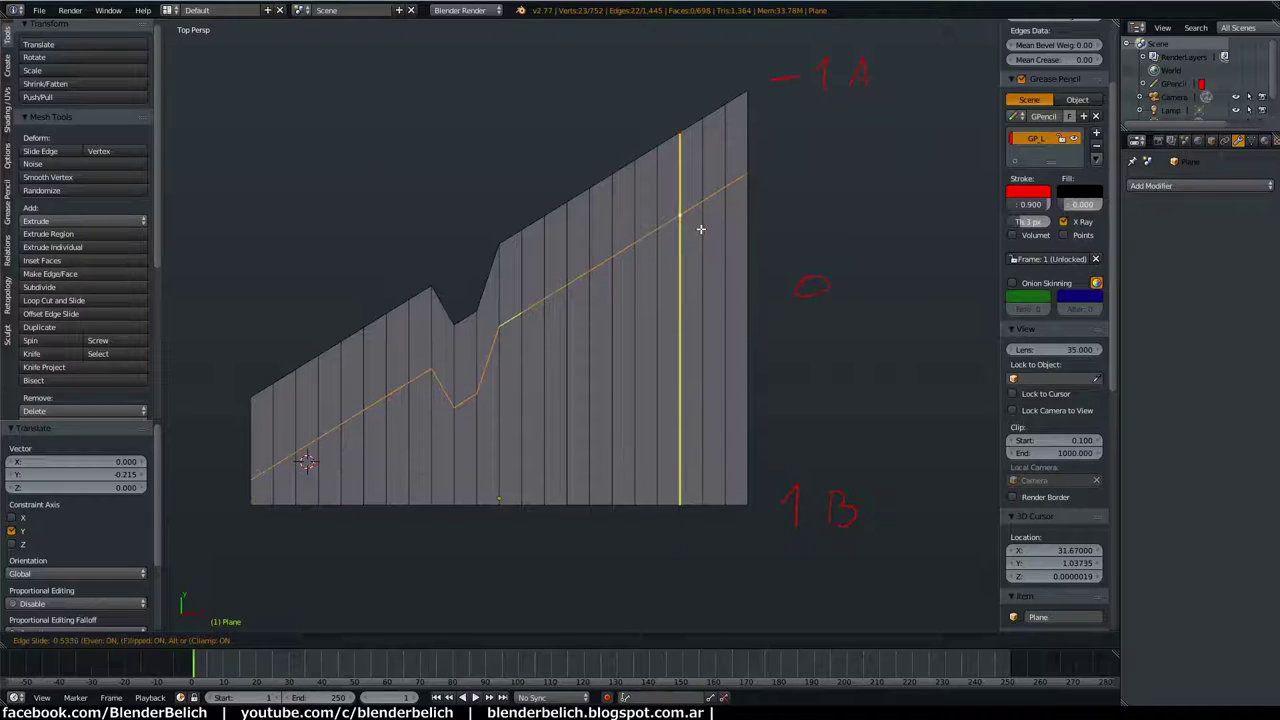
{"action": "left_click", "coordinate": [683, 293]}
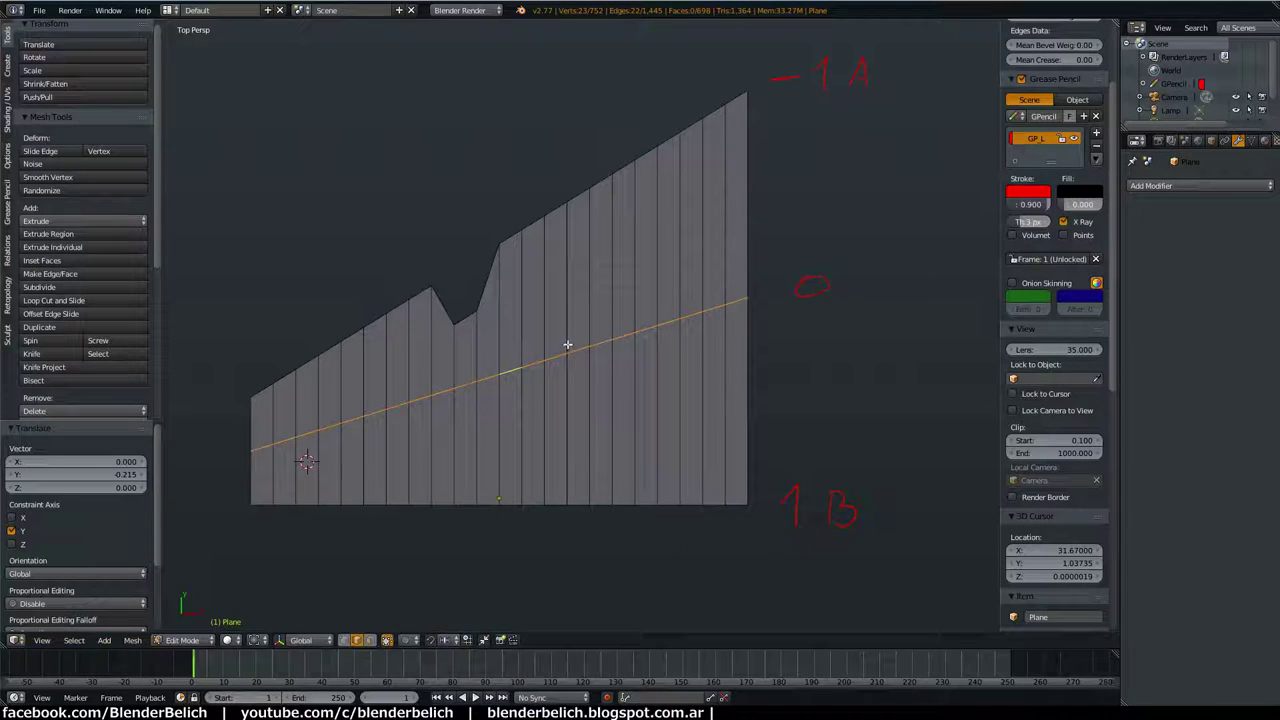
{"action": "key", "text": "g"}
{"action": "key", "text": "g"}
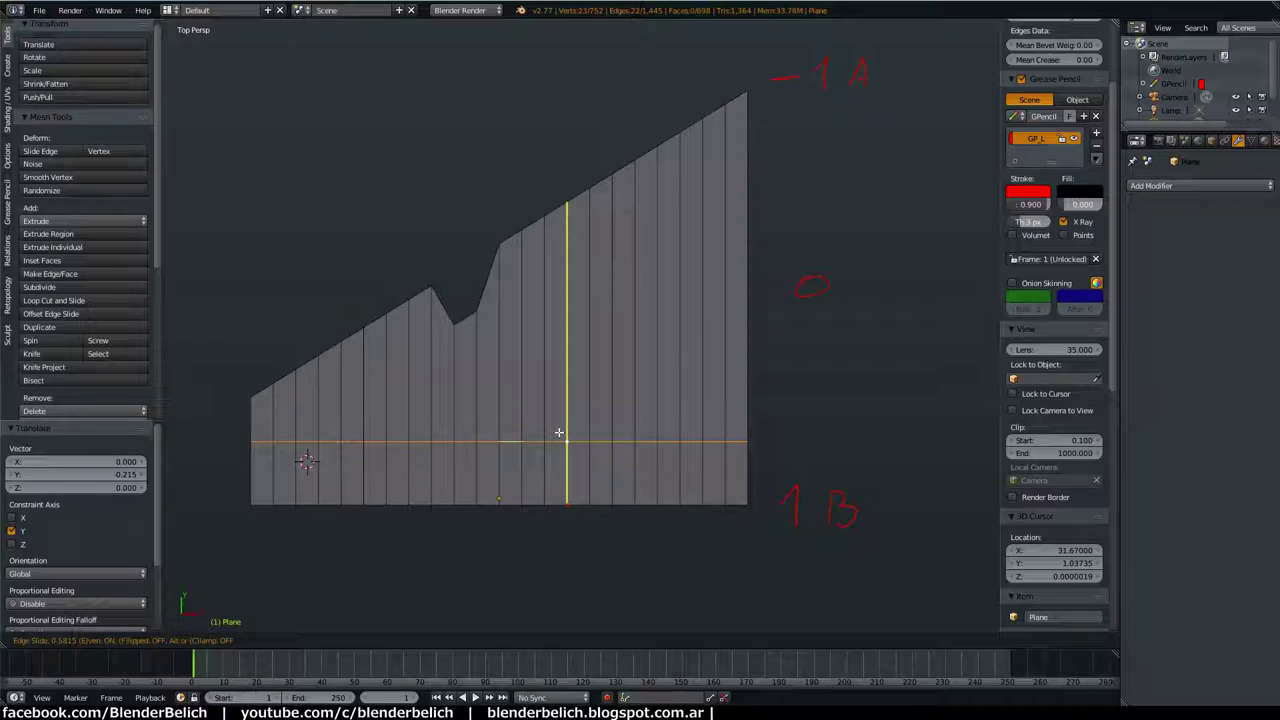
Step: Cycle the slide's guide edge and confirm the diagonal loop moved −0.215 along Y
{"action": "scroll", "coordinate": [559, 432], "scroll_direction": "down", "scroll_amount": 2, "text": "alt"}
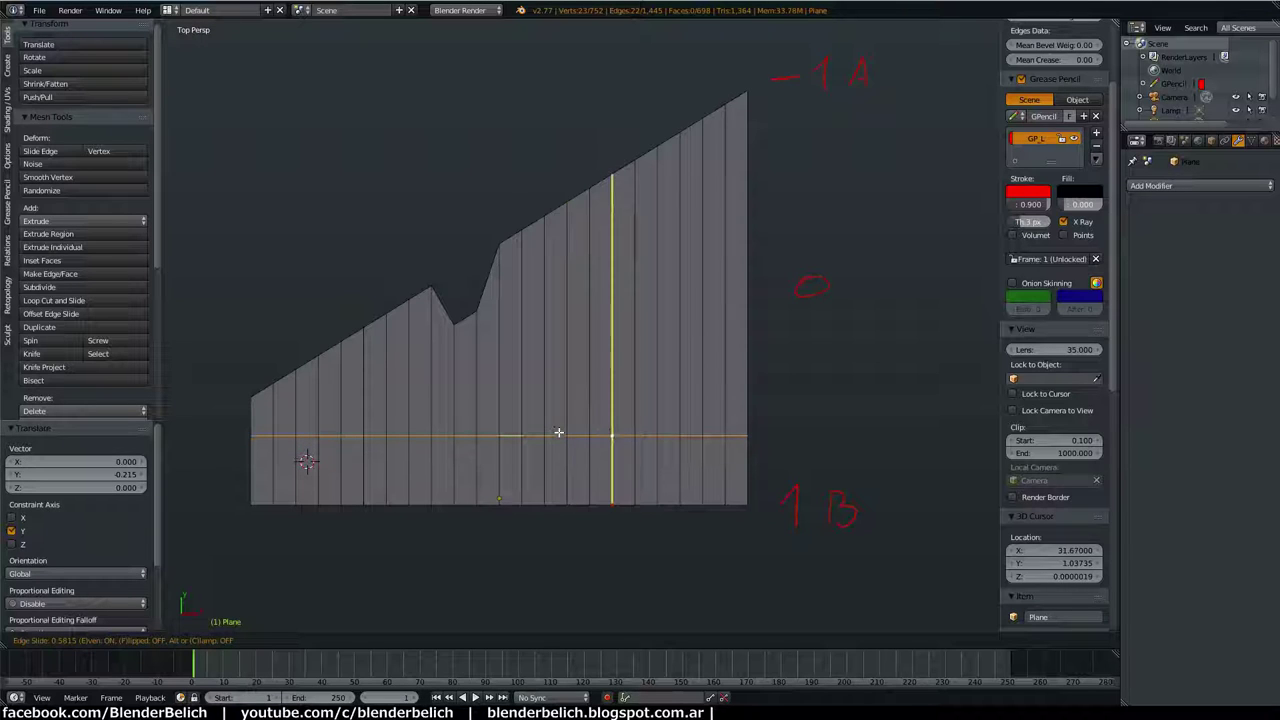
{"action": "scroll", "coordinate": [559, 432], "scroll_direction": "down", "scroll_amount": 1, "text": "alt"}
{"action": "scroll", "coordinate": [559, 432], "scroll_direction": "down", "scroll_amount": 2, "text": "alt"}
{"action": "scroll", "coordinate": [559, 432], "scroll_direction": "up", "scroll_amount": 2, "text": "alt"}
{"action": "scroll", "coordinate": [559, 432], "scroll_direction": "up", "scroll_amount": 2, "text": "alt"}
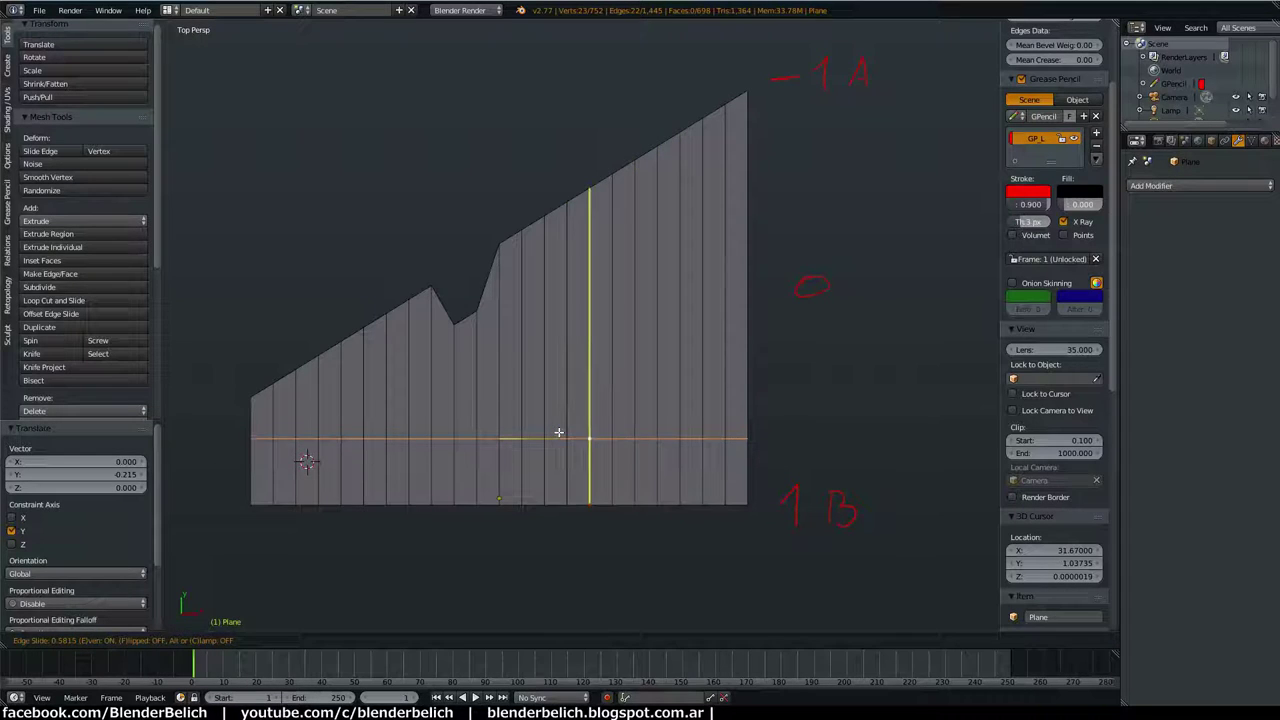
{"action": "scroll", "coordinate": [559, 432], "scroll_direction": "up", "scroll_amount": 5, "text": "alt"}
{"action": "scroll", "coordinate": [559, 432], "scroll_direction": "up", "scroll_amount": 2, "text": "alt"}
{"action": "scroll", "coordinate": [559, 432], "scroll_direction": "up", "scroll_amount": 1, "text": "alt"}
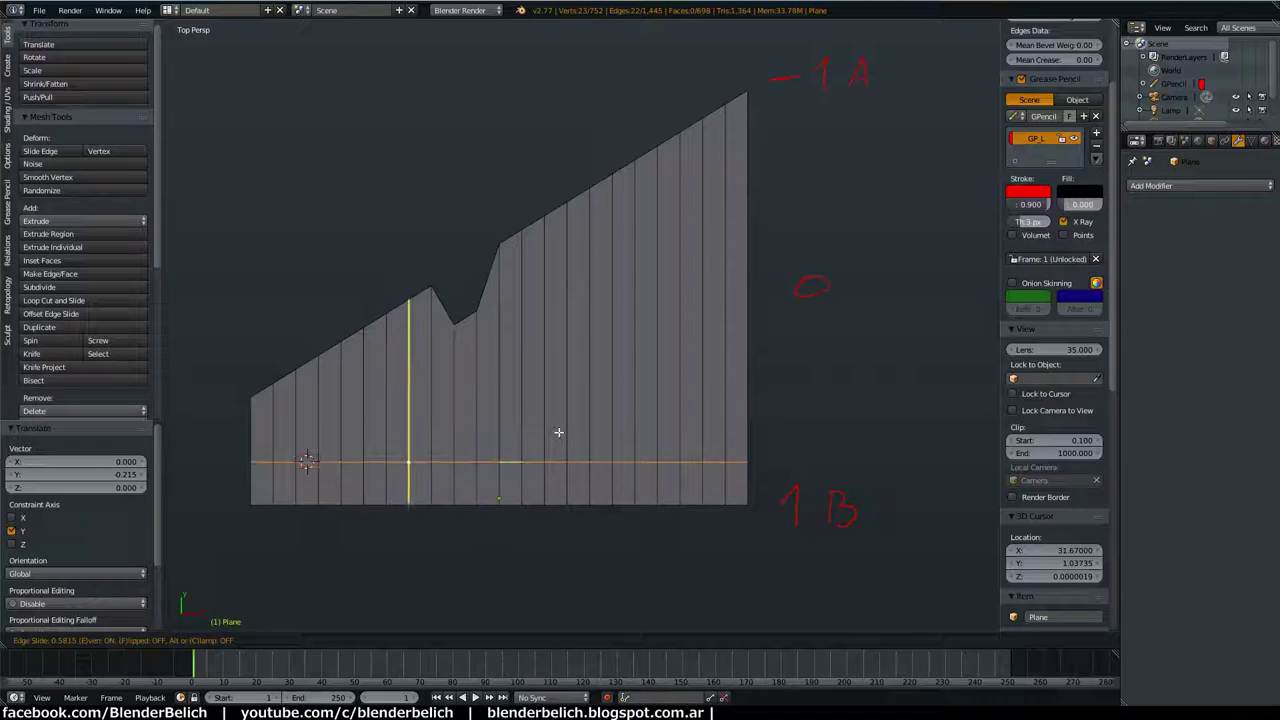
{"action": "scroll", "coordinate": [559, 432], "scroll_direction": "up", "scroll_amount": 5, "text": "alt"}
{"action": "scroll", "coordinate": [559, 432], "scroll_direction": "up", "scroll_amount": 3, "text": "alt"}
{"action": "scroll", "coordinate": [559, 432], "scroll_direction": "down", "scroll_amount": 3, "text": "alt"}
{"action": "scroll", "coordinate": [559, 432], "scroll_direction": "down", "scroll_amount": 4, "text": "alt"}
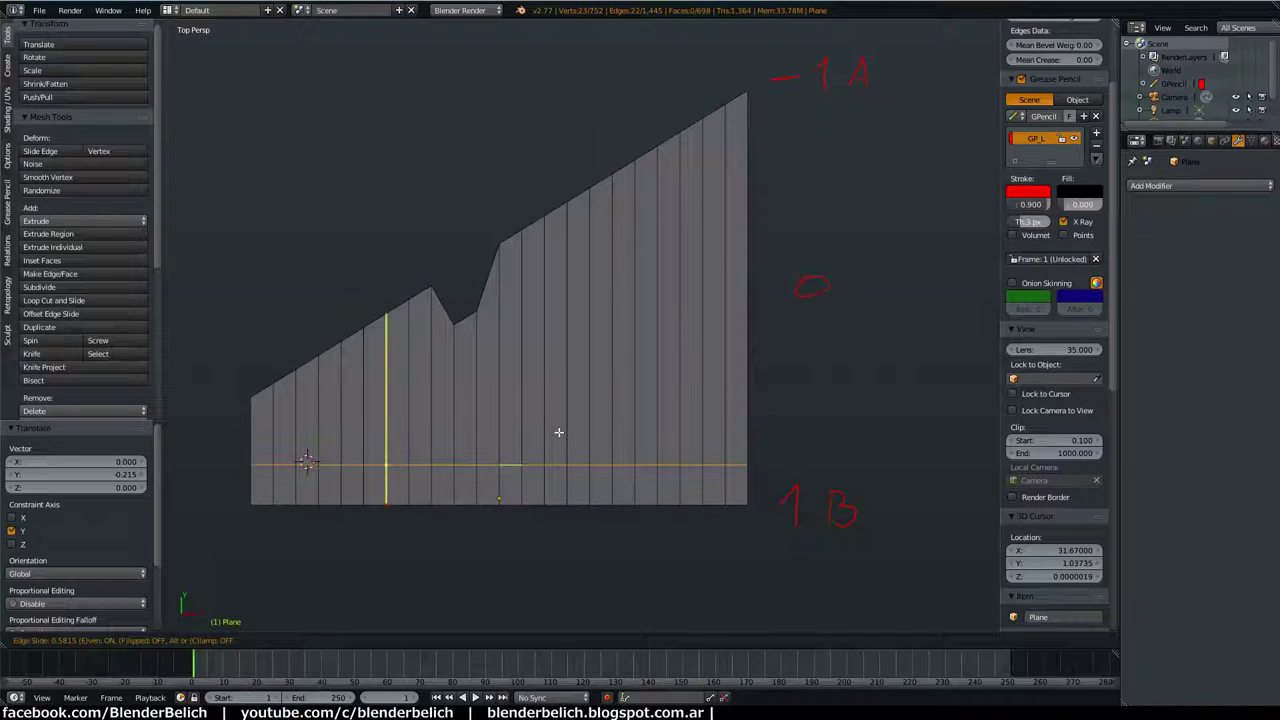
{"action": "scroll", "coordinate": [559, 432], "scroll_direction": "down", "scroll_amount": 3, "text": "alt"}
{"action": "scroll", "coordinate": [559, 432], "scroll_direction": "down", "scroll_amount": 4, "text": "alt"}
{"action": "scroll", "coordinate": [559, 432], "scroll_direction": "down", "scroll_amount": 4, "text": "alt"}
{"action": "scroll", "coordinate": [559, 432], "scroll_direction": "down", "scroll_amount": 2, "text": "alt"}
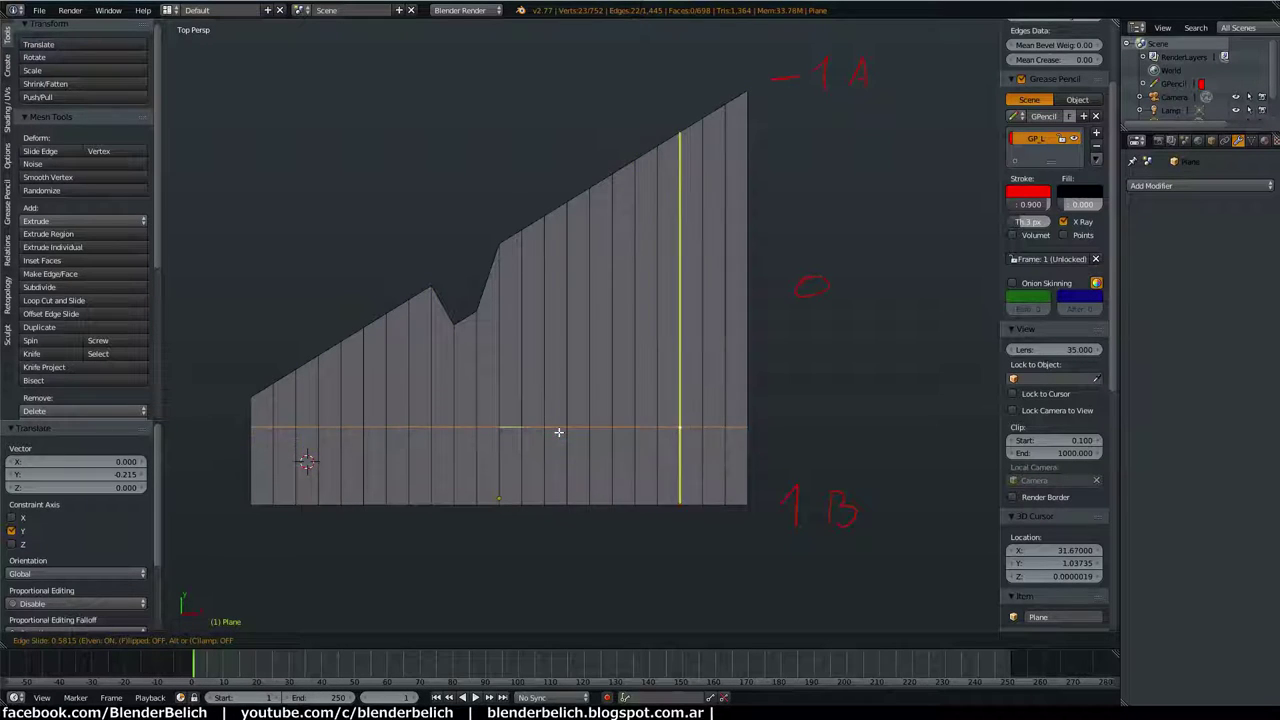
{"action": "scroll", "coordinate": [559, 432], "scroll_direction": "up", "scroll_amount": 4, "text": "alt"}
{"action": "scroll", "coordinate": [559, 432], "scroll_direction": "up", "scroll_amount": 7, "text": "alt"}
{"action": "scroll", "coordinate": [559, 432], "scroll_direction": "up", "scroll_amount": 2, "text": "alt"}
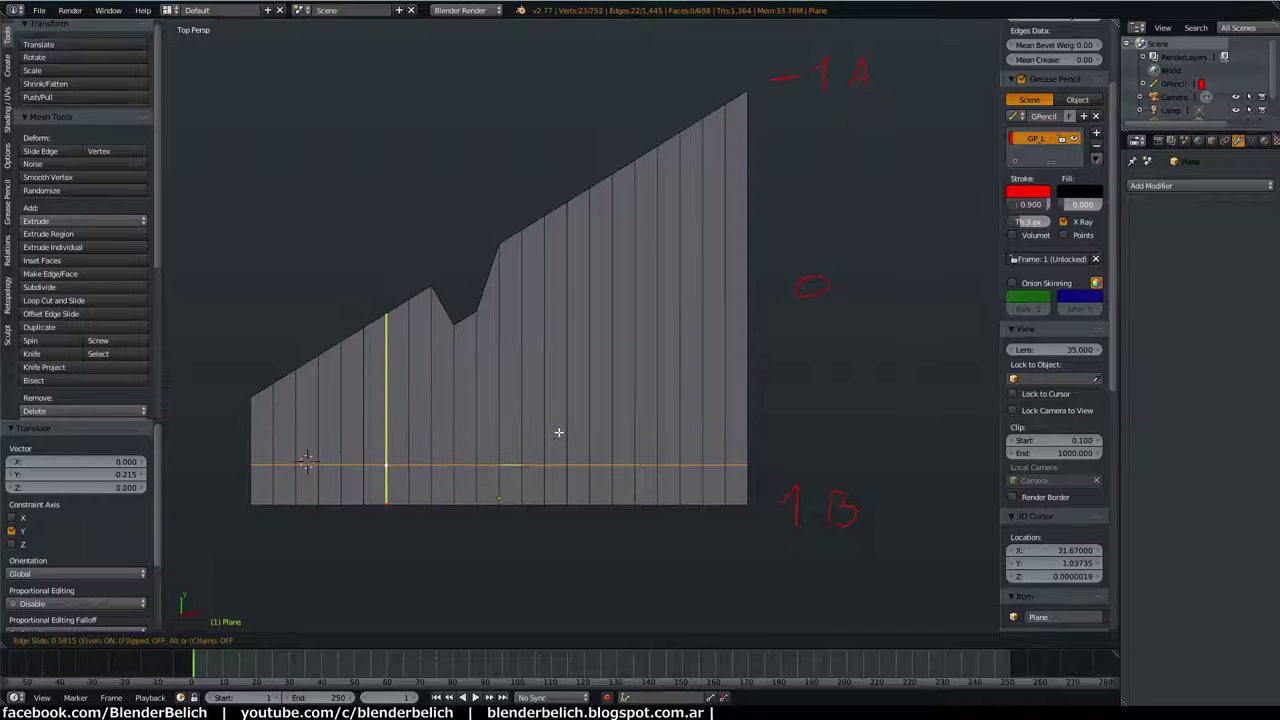
{"action": "scroll", "coordinate": [559, 432], "scroll_direction": "up", "scroll_amount": 2, "text": "alt"}
{"action": "scroll", "coordinate": [559, 432], "scroll_direction": "up", "scroll_amount": 3, "text": "alt"}
{"action": "scroll", "coordinate": [559, 432], "scroll_direction": "down", "scroll_amount": 1, "text": "alt"}
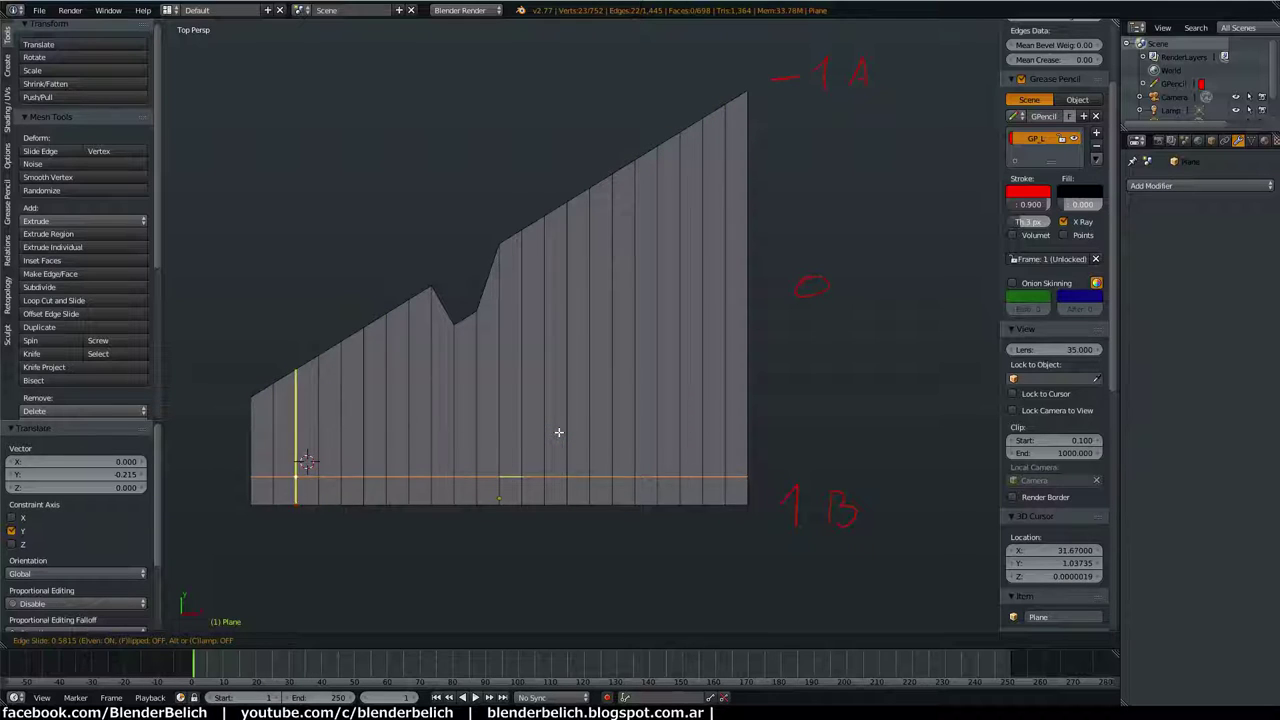
{"action": "scroll", "coordinate": [559, 432], "scroll_direction": "down", "scroll_amount": 1, "text": "alt"}
{"action": "scroll", "coordinate": [559, 432], "scroll_direction": "down", "scroll_amount": 2, "text": "alt"}
{"action": "scroll", "coordinate": [559, 432], "scroll_direction": "down", "scroll_amount": 1, "text": "alt"}
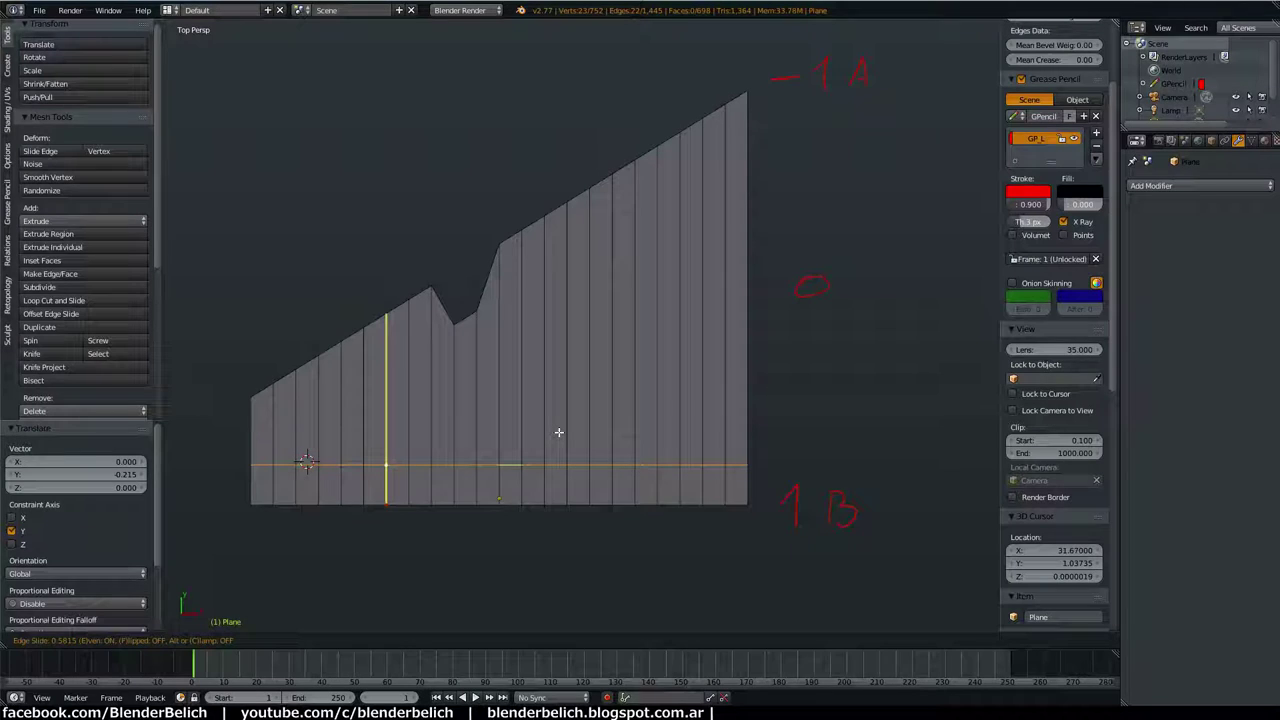
{"action": "scroll", "coordinate": [559, 432], "scroll_direction": "down", "scroll_amount": 16, "text": "alt"}
{"action": "scroll", "coordinate": [559, 432], "scroll_direction": "up", "scroll_amount": 15, "text": "alt"}
{"action": "scroll", "coordinate": [559, 432], "scroll_direction": "down", "scroll_amount": 2, "text": "alt"}
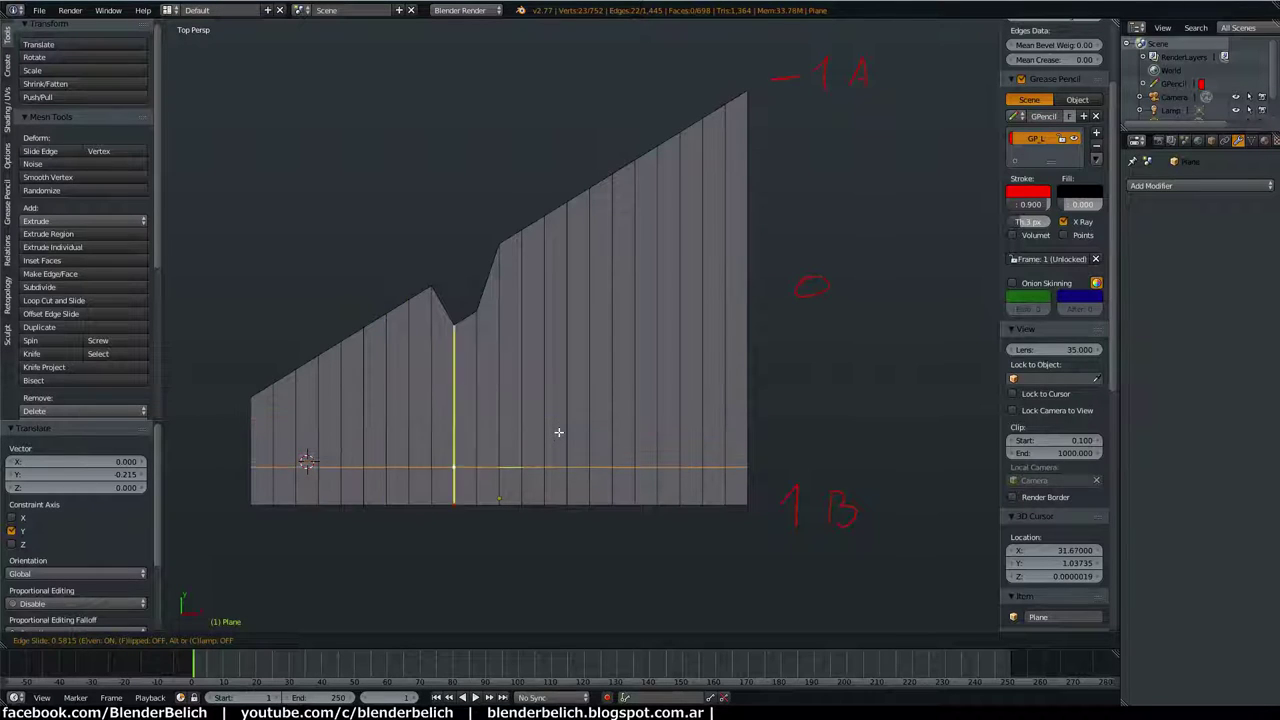
{"action": "scroll", "coordinate": [559, 432], "scroll_direction": "down", "scroll_amount": 4, "text": "alt"}
{"action": "left_click", "coordinate": [639, 60]}
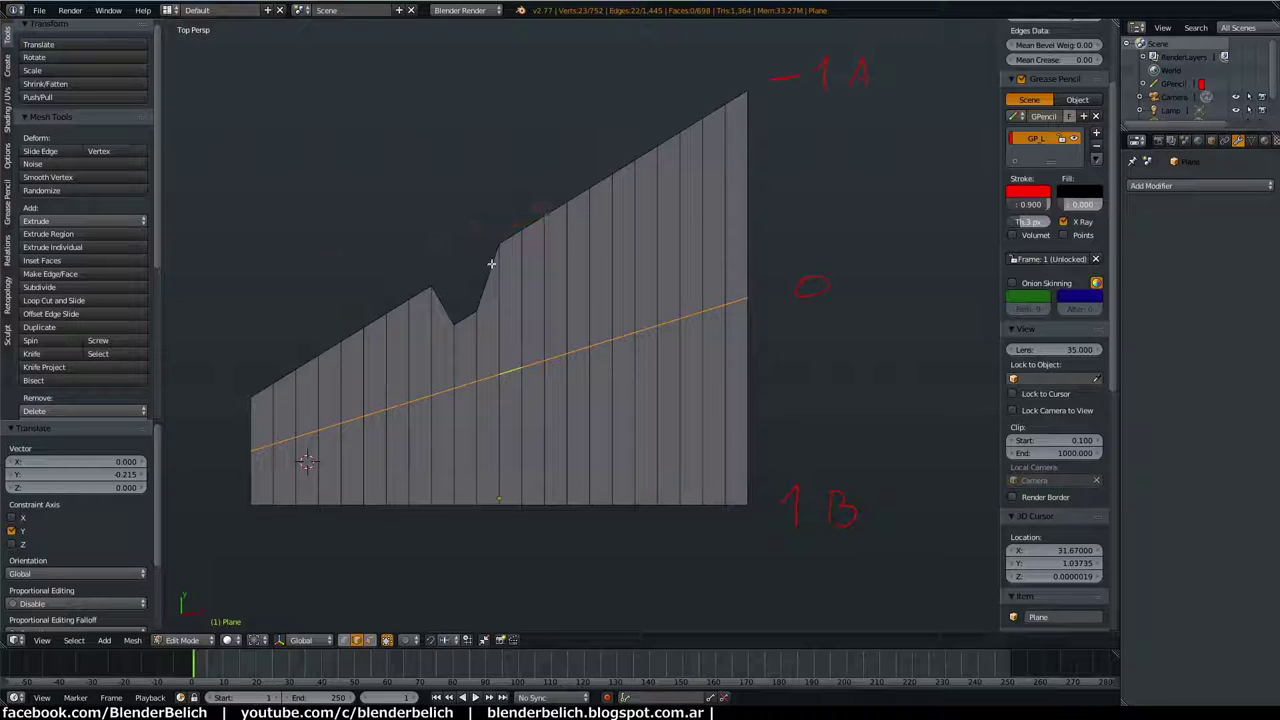
{"action": "key", "text": "g"}
{"action": "key", "text": "g"}
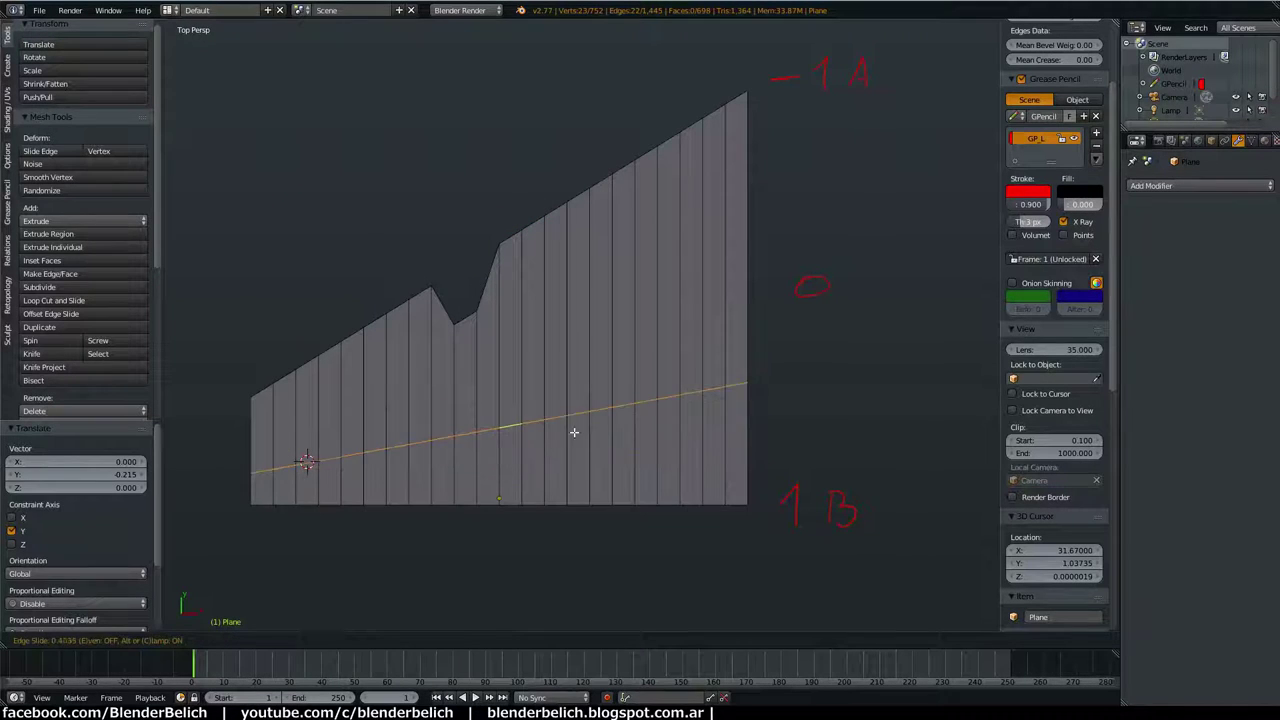
{"action": "key", "text": "e"}
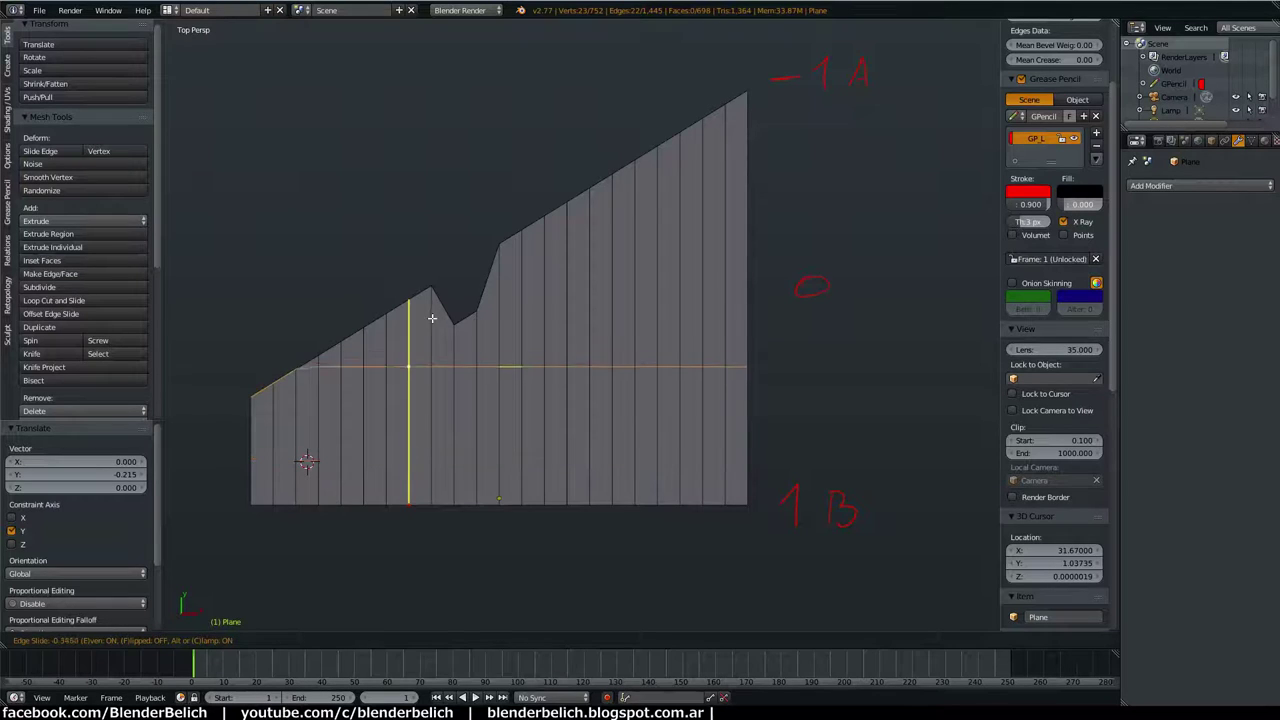
{"action": "left_click", "coordinate": [457, 425]}
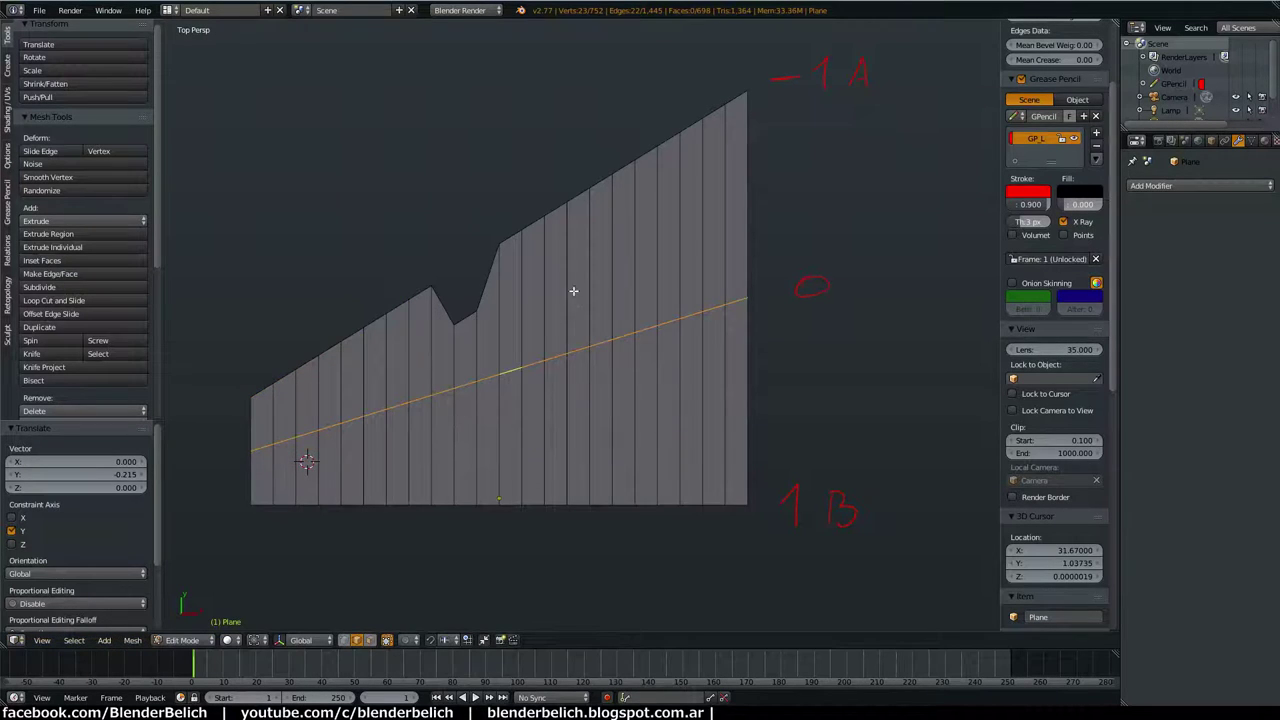
{"action": "scroll", "coordinate": [573, 291], "scroll_direction": "down", "scroll_amount": 3}
Step: Extrude the plane's right edge and rotate it about 35.5° into an angled tail
{"action": "scroll", "coordinate": [650, 345], "scroll_direction": "down", "scroll_amount": 3}
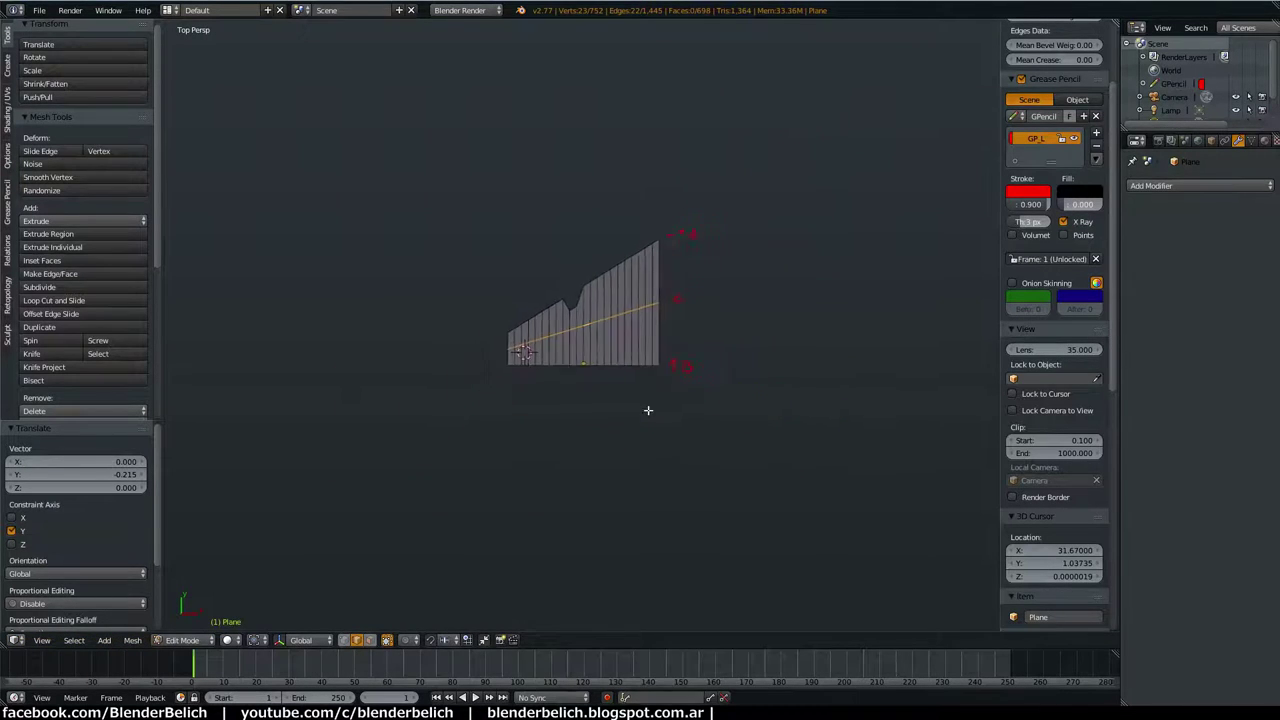
{"action": "scroll", "coordinate": [671, 323], "scroll_direction": "up", "scroll_amount": 3}
{"action": "scroll", "coordinate": [603, 271], "scroll_direction": "up", "scroll_amount": 3}
{"action": "right_click", "coordinate": [749, 297]}
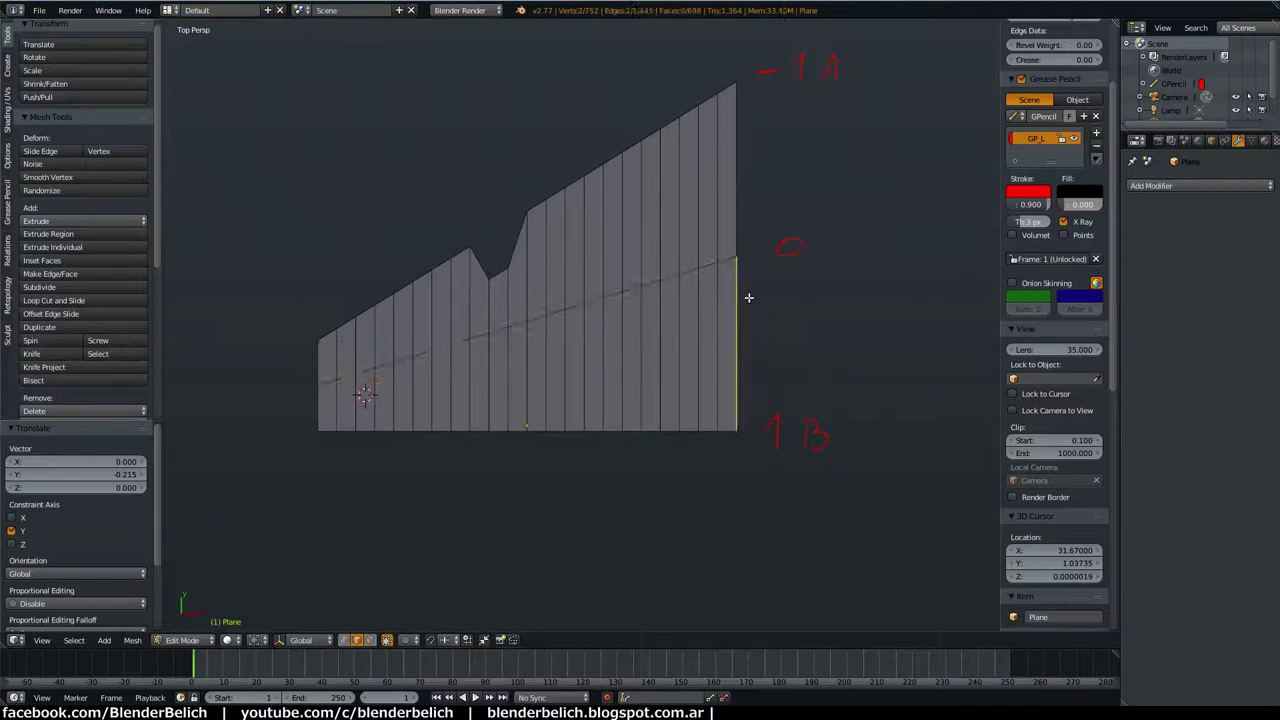
{"action": "key", "text": "e"}
{"action": "left_click", "coordinate": [830, 291]}
{"action": "key", "text": "r"}
{"action": "left_click", "coordinate": [877, 354]}
{"action": "middle_click_drag", "start_coordinate": [813, 358], "coordinate": [651, 361], "text": "shift"}
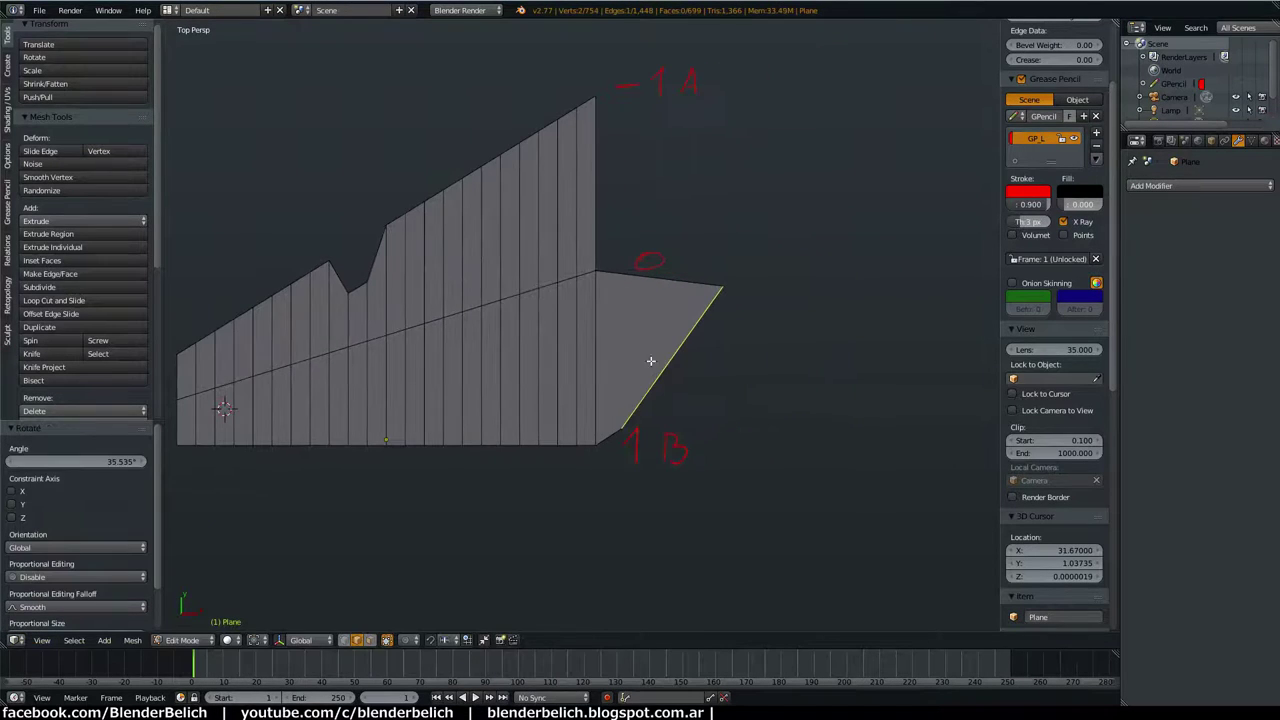
Step: Add an even-sliding loop cut below the first loop, sliding it to factor −0.228
{"action": "key", "text": "ctrl+r"}
{"action": "left_click", "coordinate": [603, 374]}
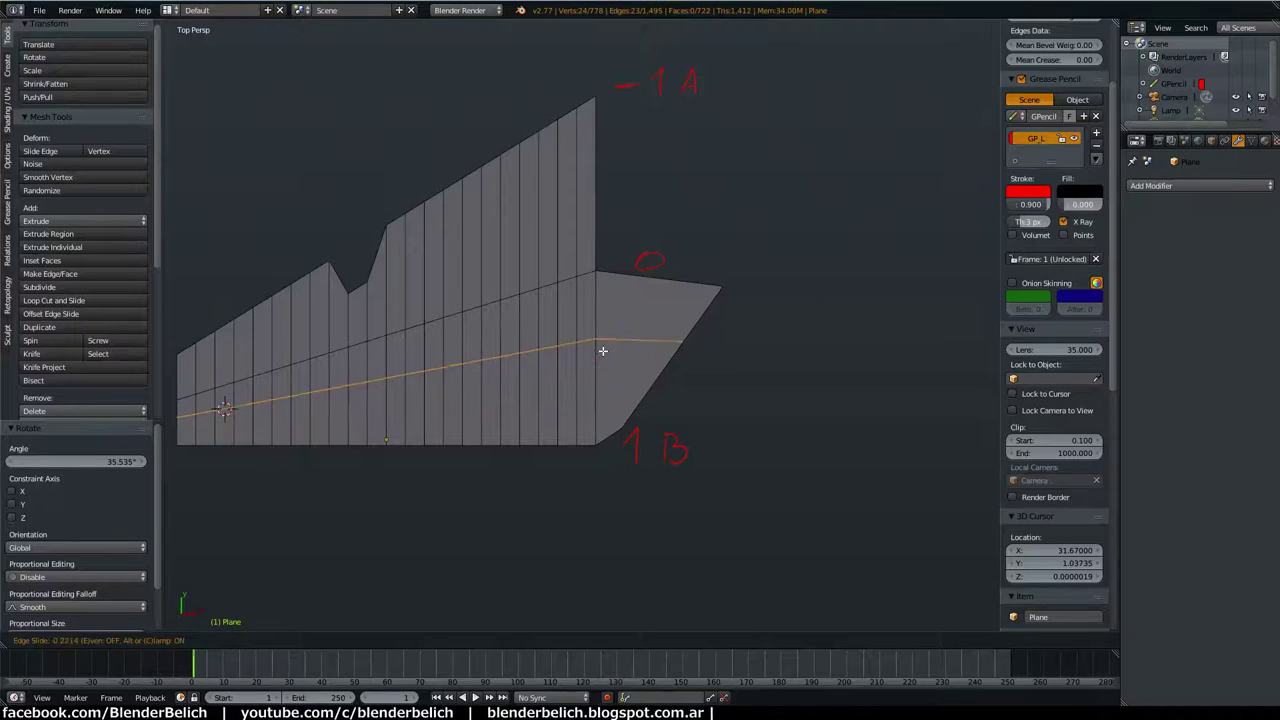
{"action": "key", "text": "e"}
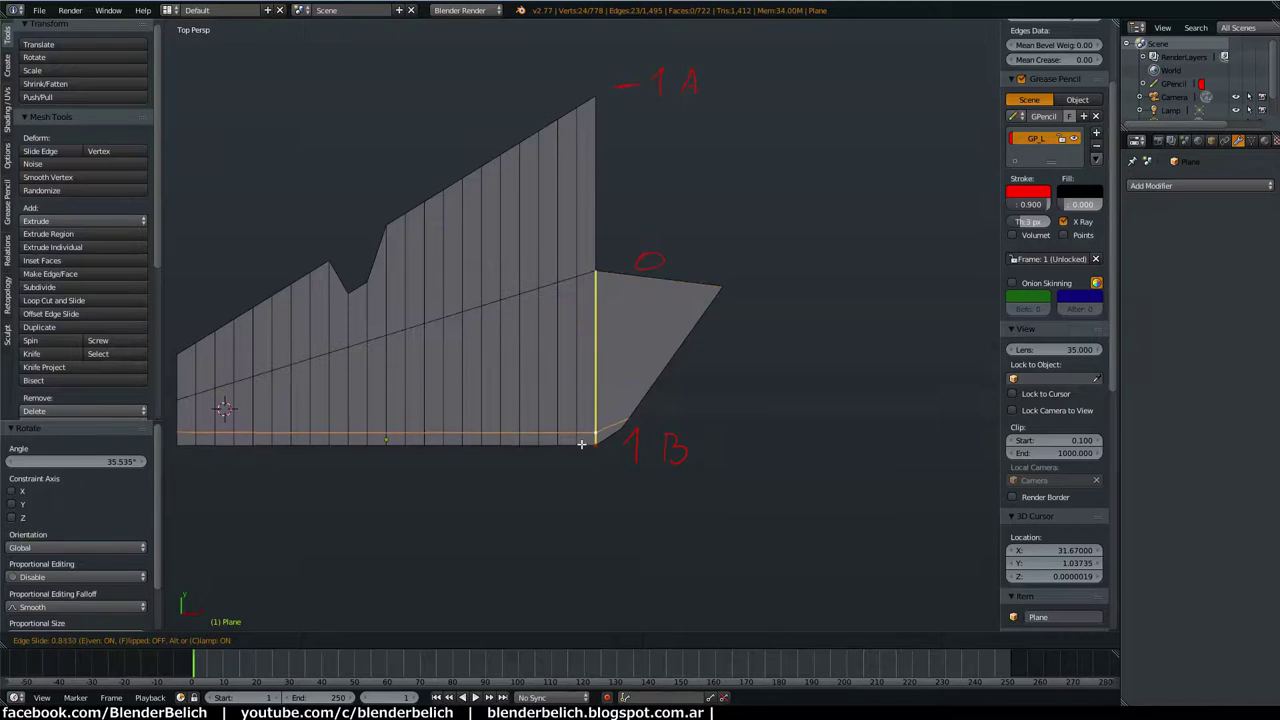
{"action": "left_click", "coordinate": [596, 352]}
{"action": "key", "text": "g"}
{"action": "key", "text": "g"}
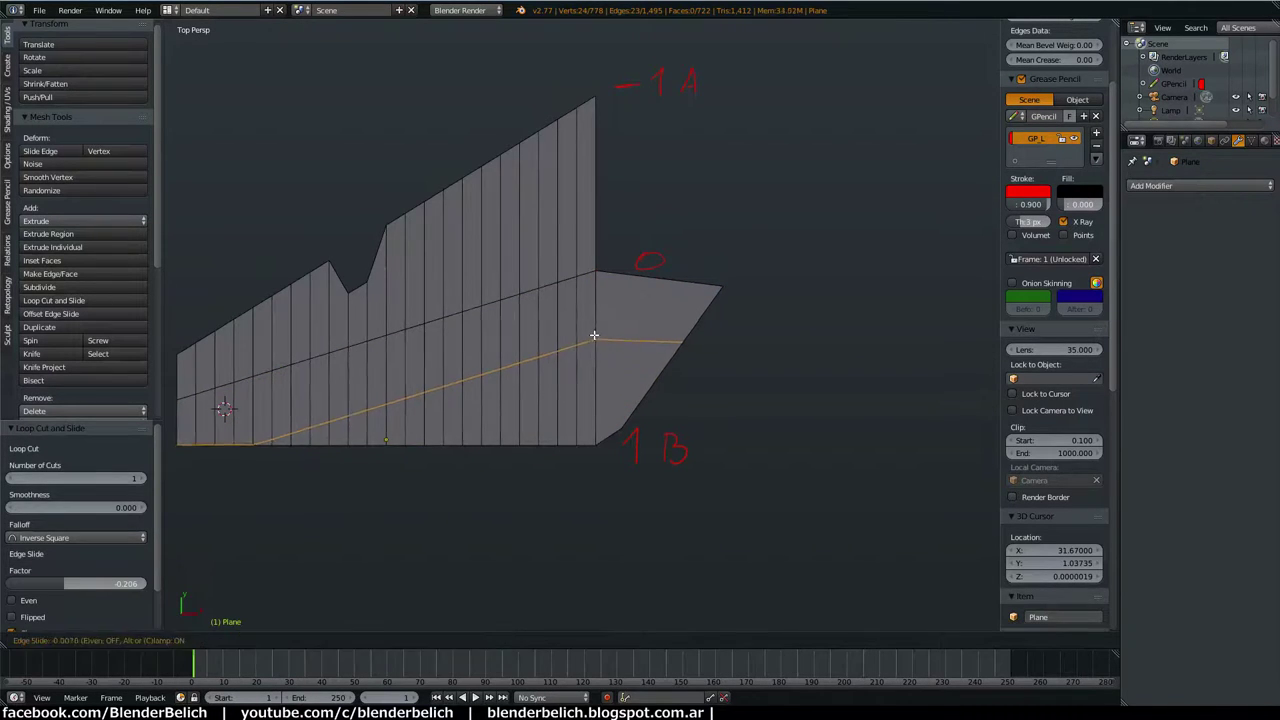
{"action": "left_click", "coordinate": [598, 307]}
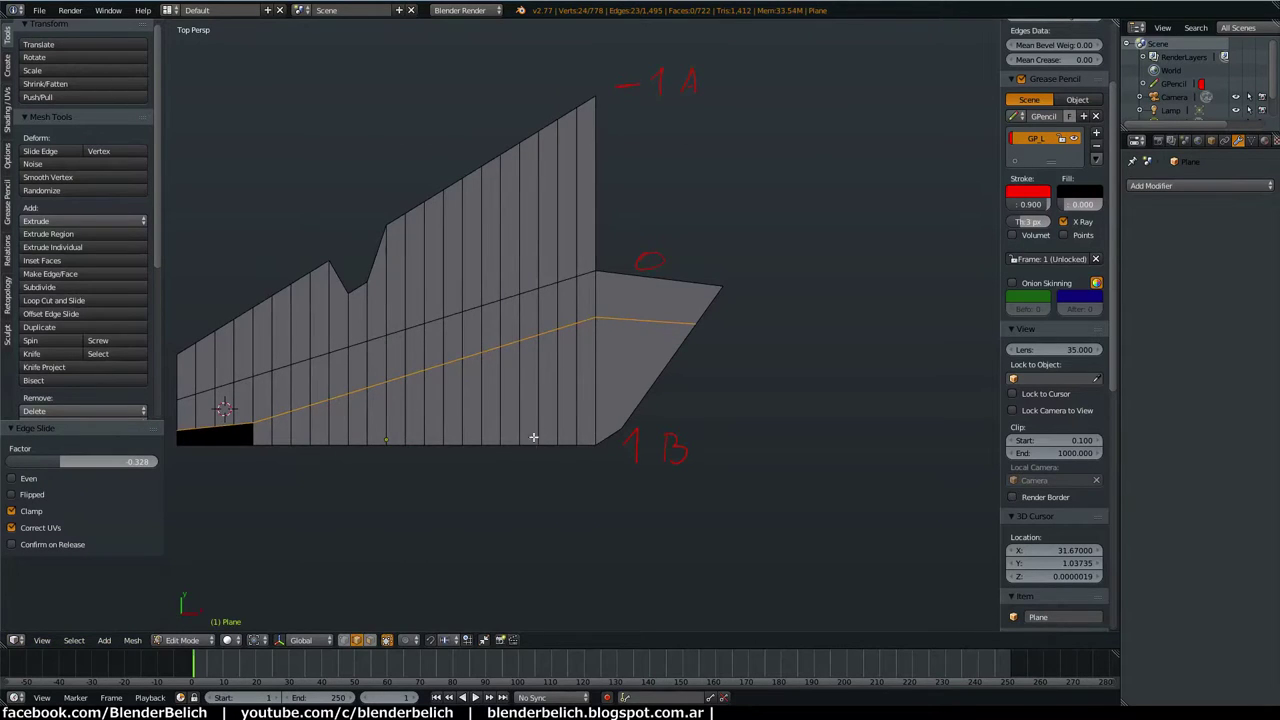